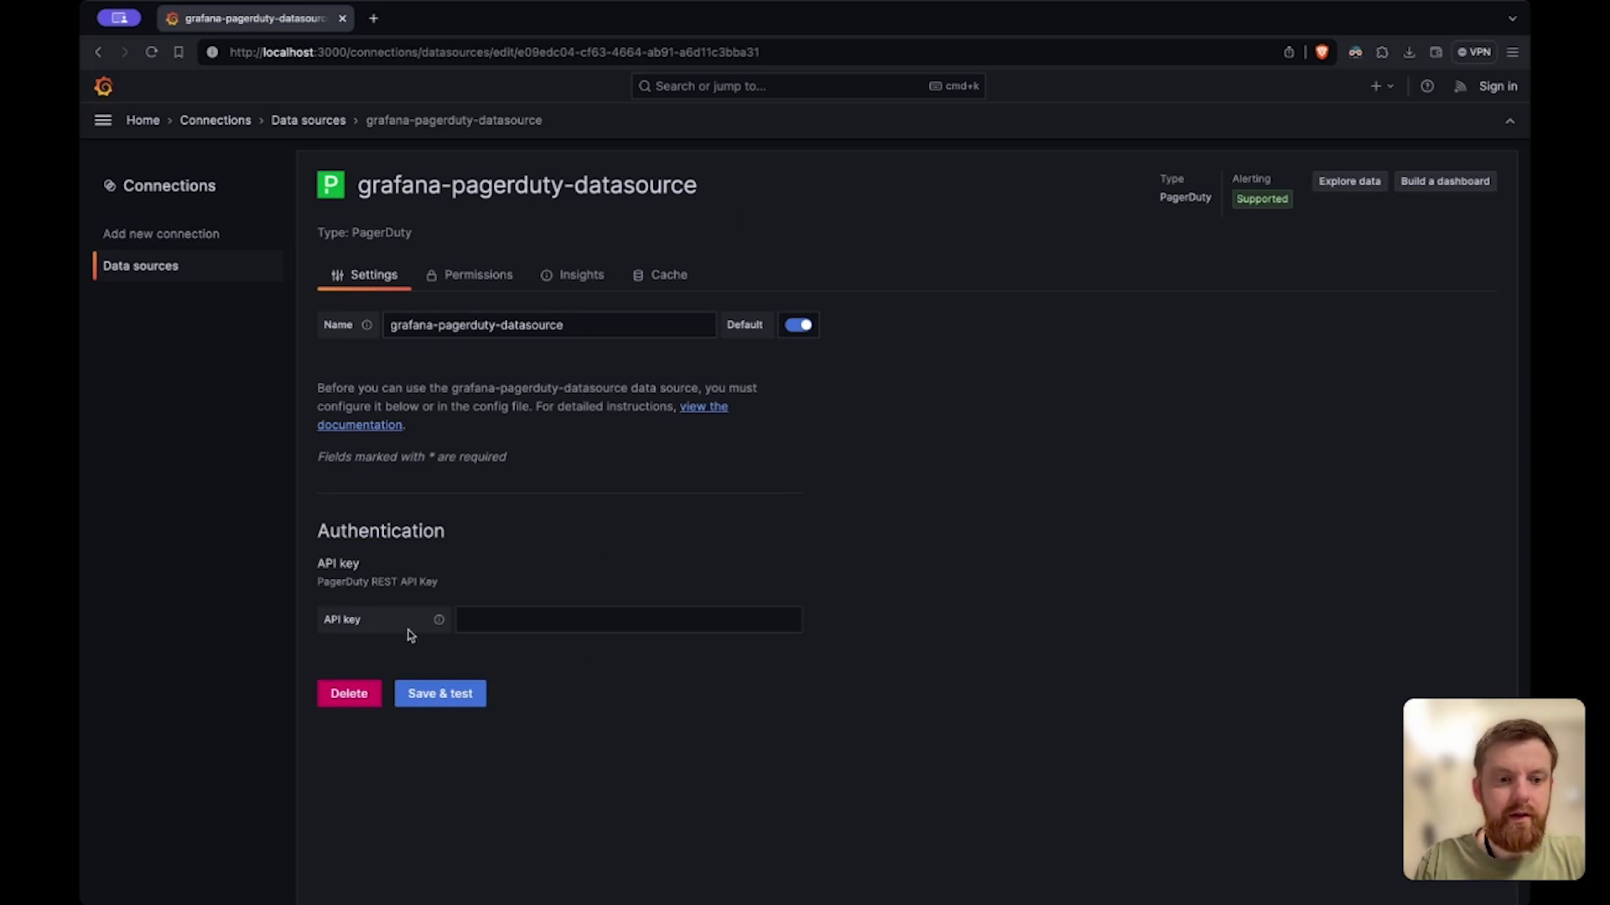
Step: Save and test the PagerDuty data source with the pasted API key, then query it in Explore
{"action": "left_click", "coordinate": [536, 625]}
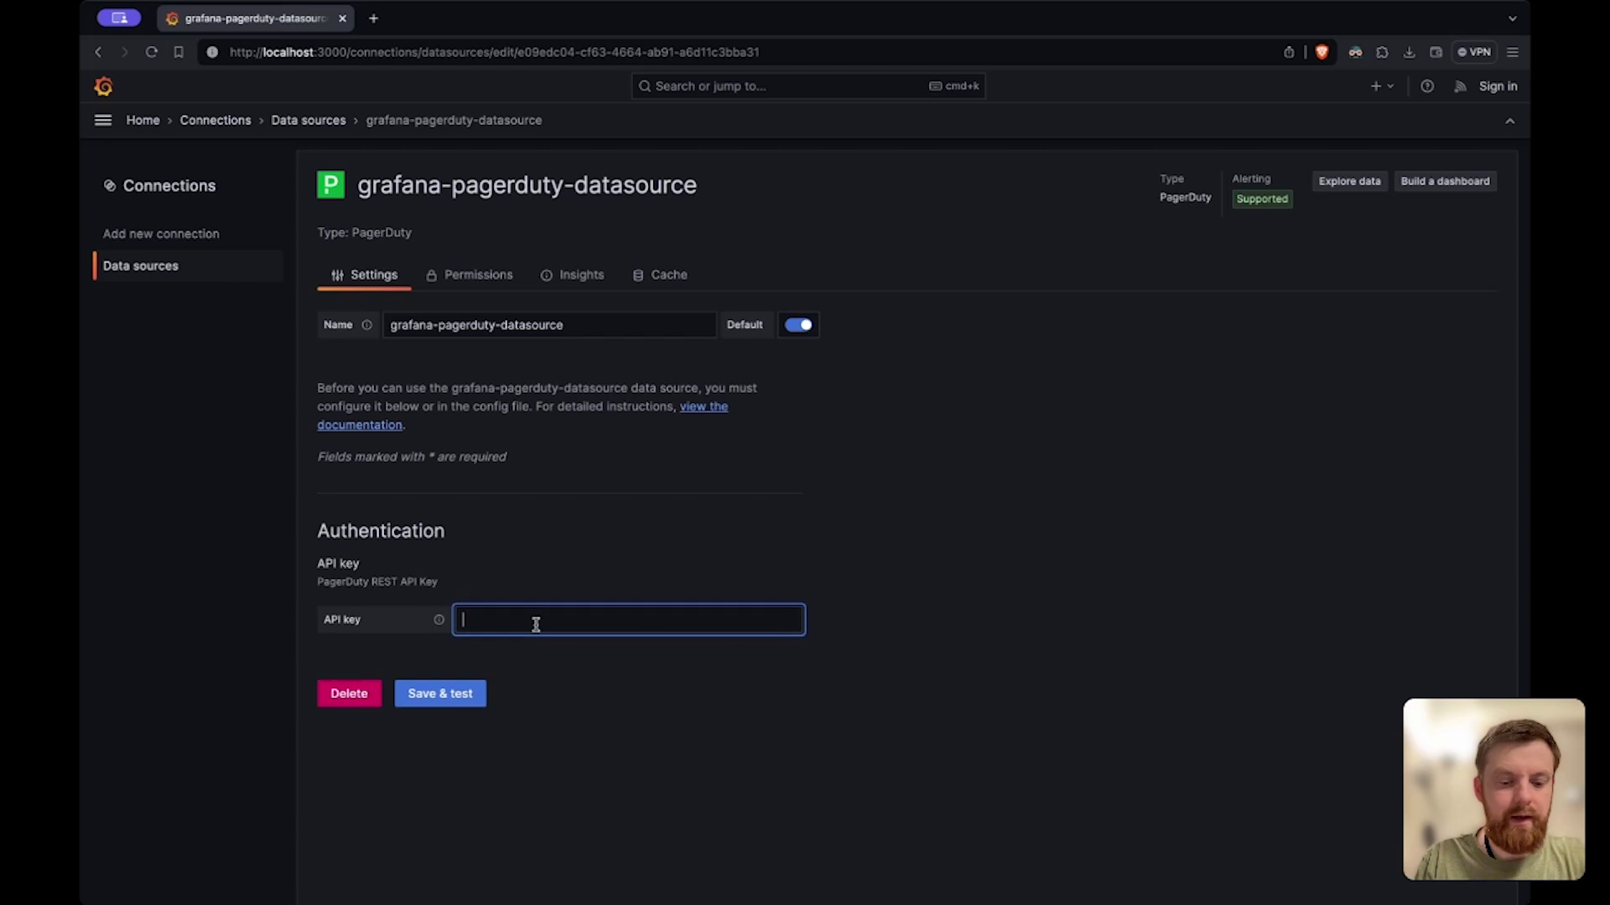
{"action": "key", "text": "super+v"}
{"action": "key", "text": "Return"}
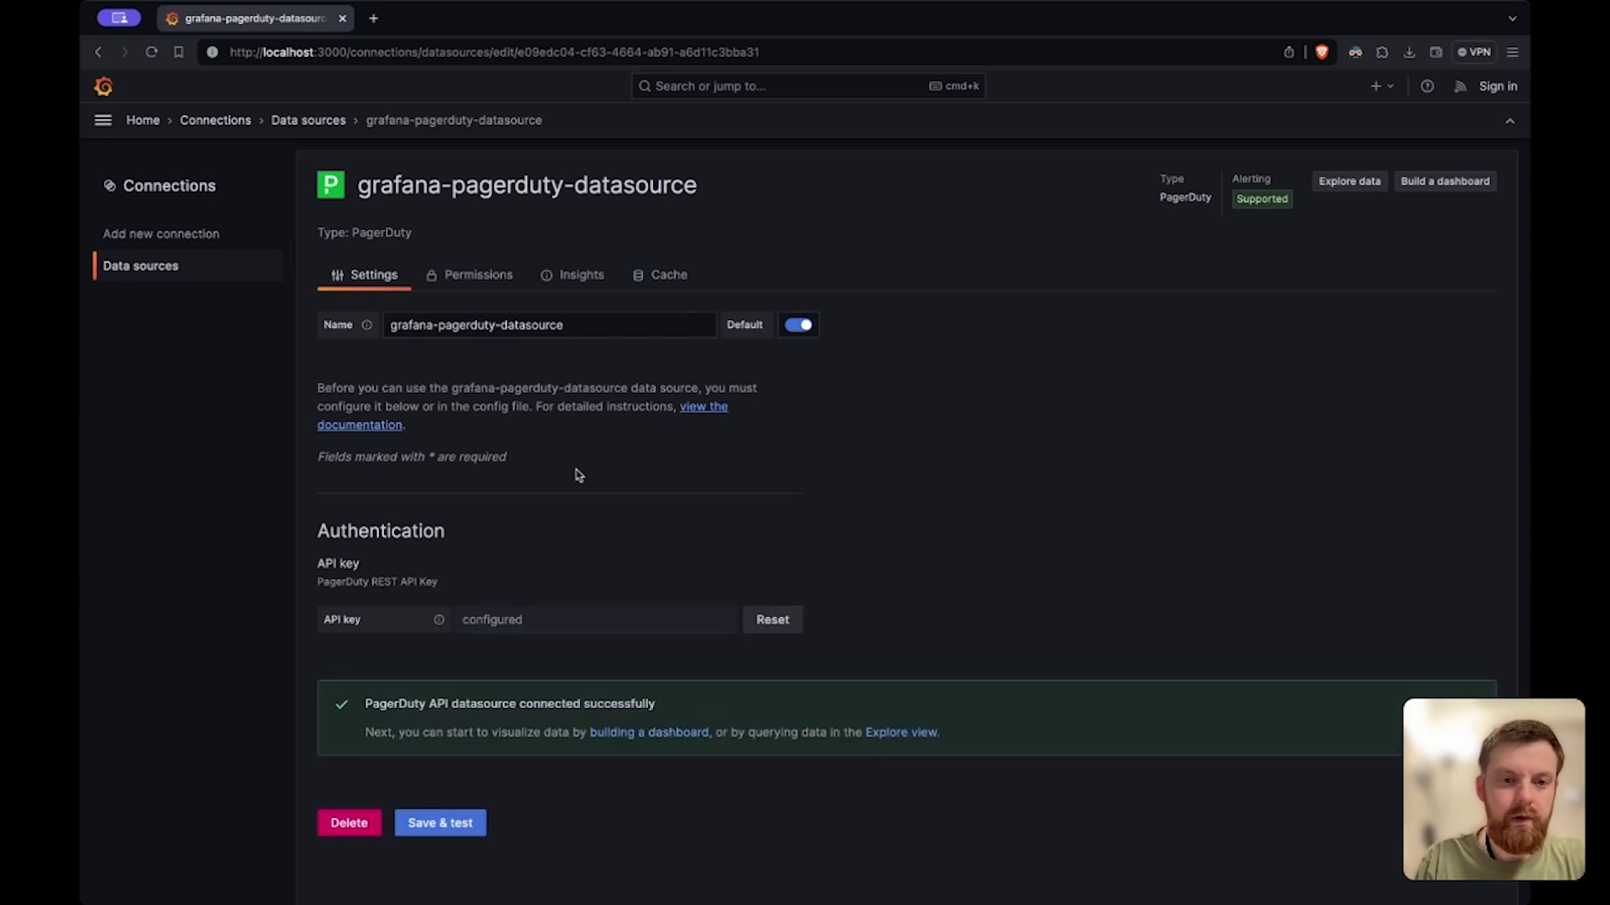
{"action": "left_click", "coordinate": [906, 733]}
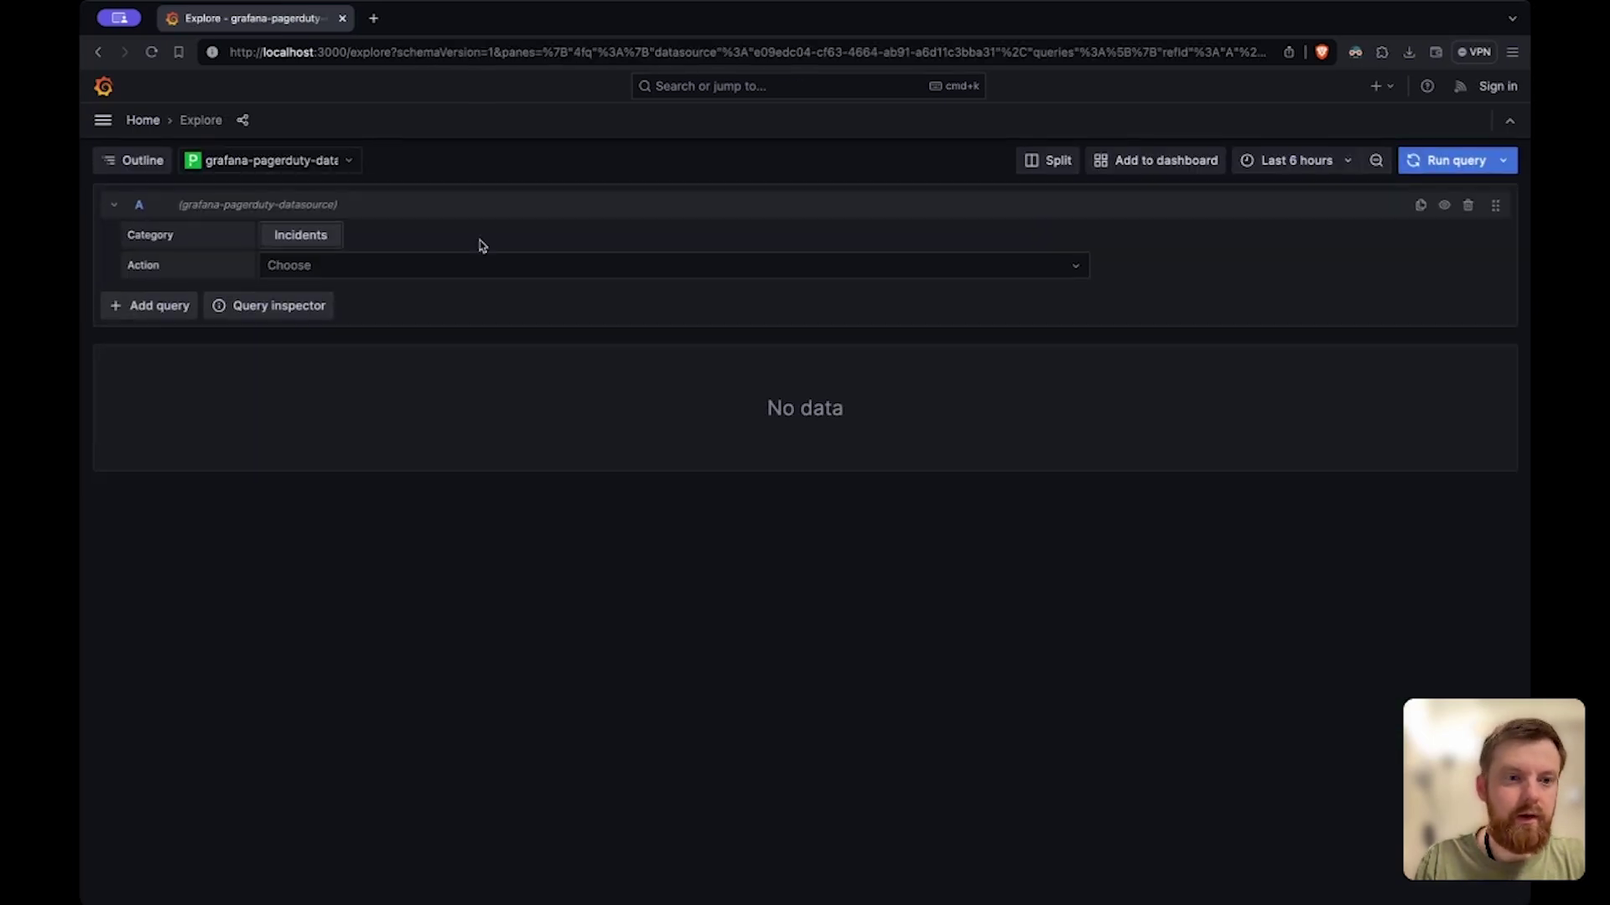
Step: Run a List incidents query, reviewing the Statuses and Urgencies filters but leaving them at their defaults
{"action": "left_click", "coordinate": [350, 266]}
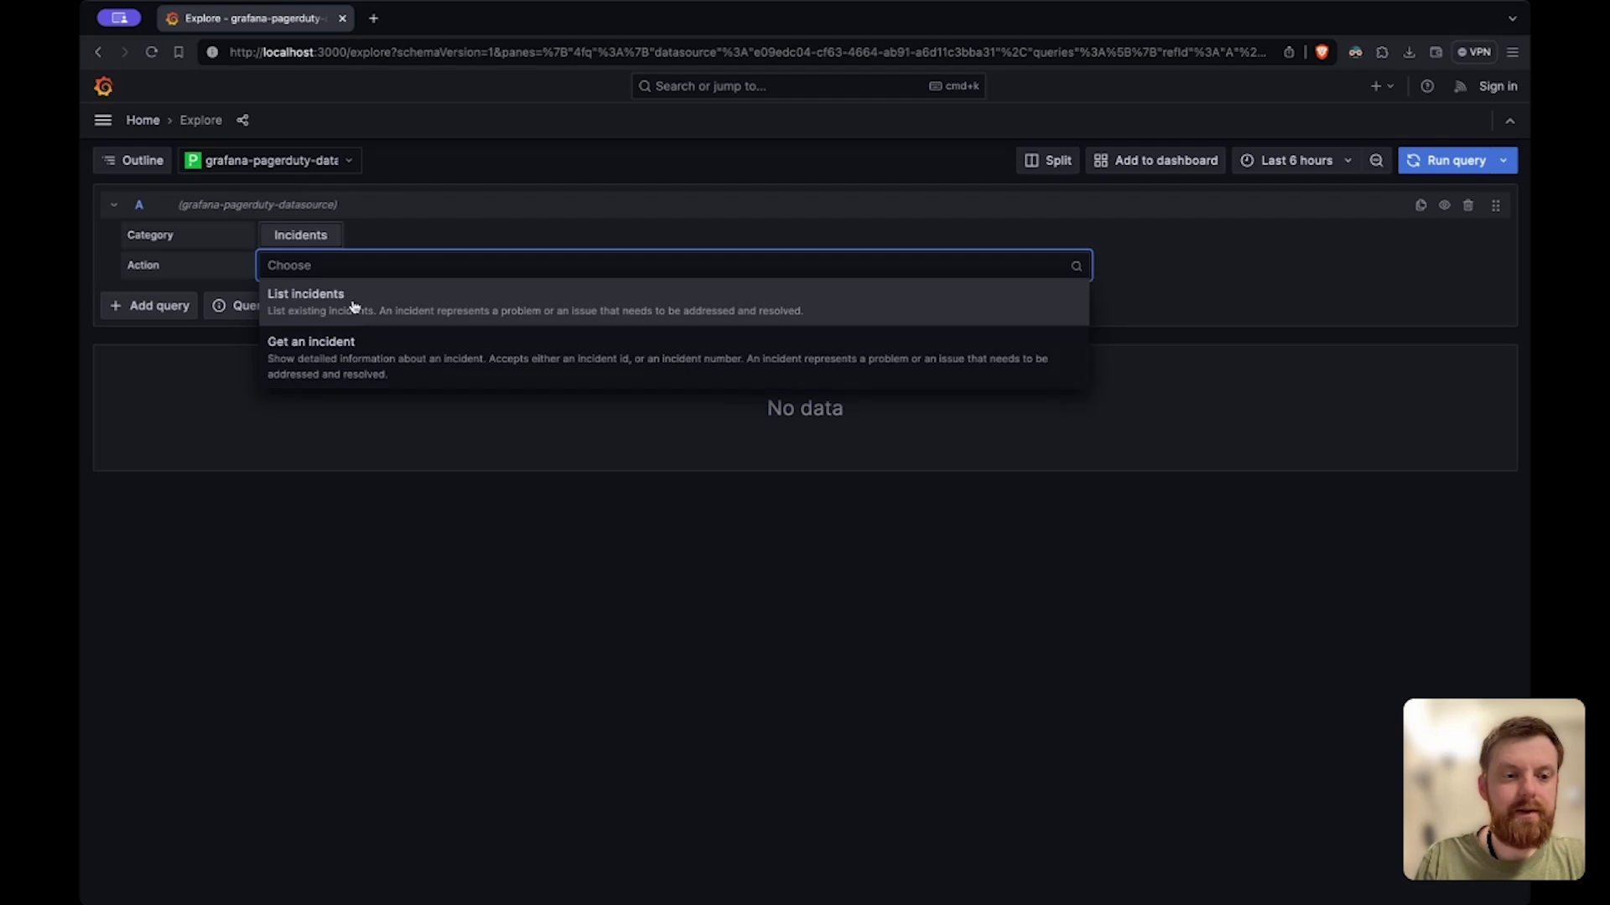
{"action": "left_click", "coordinate": [292, 304]}
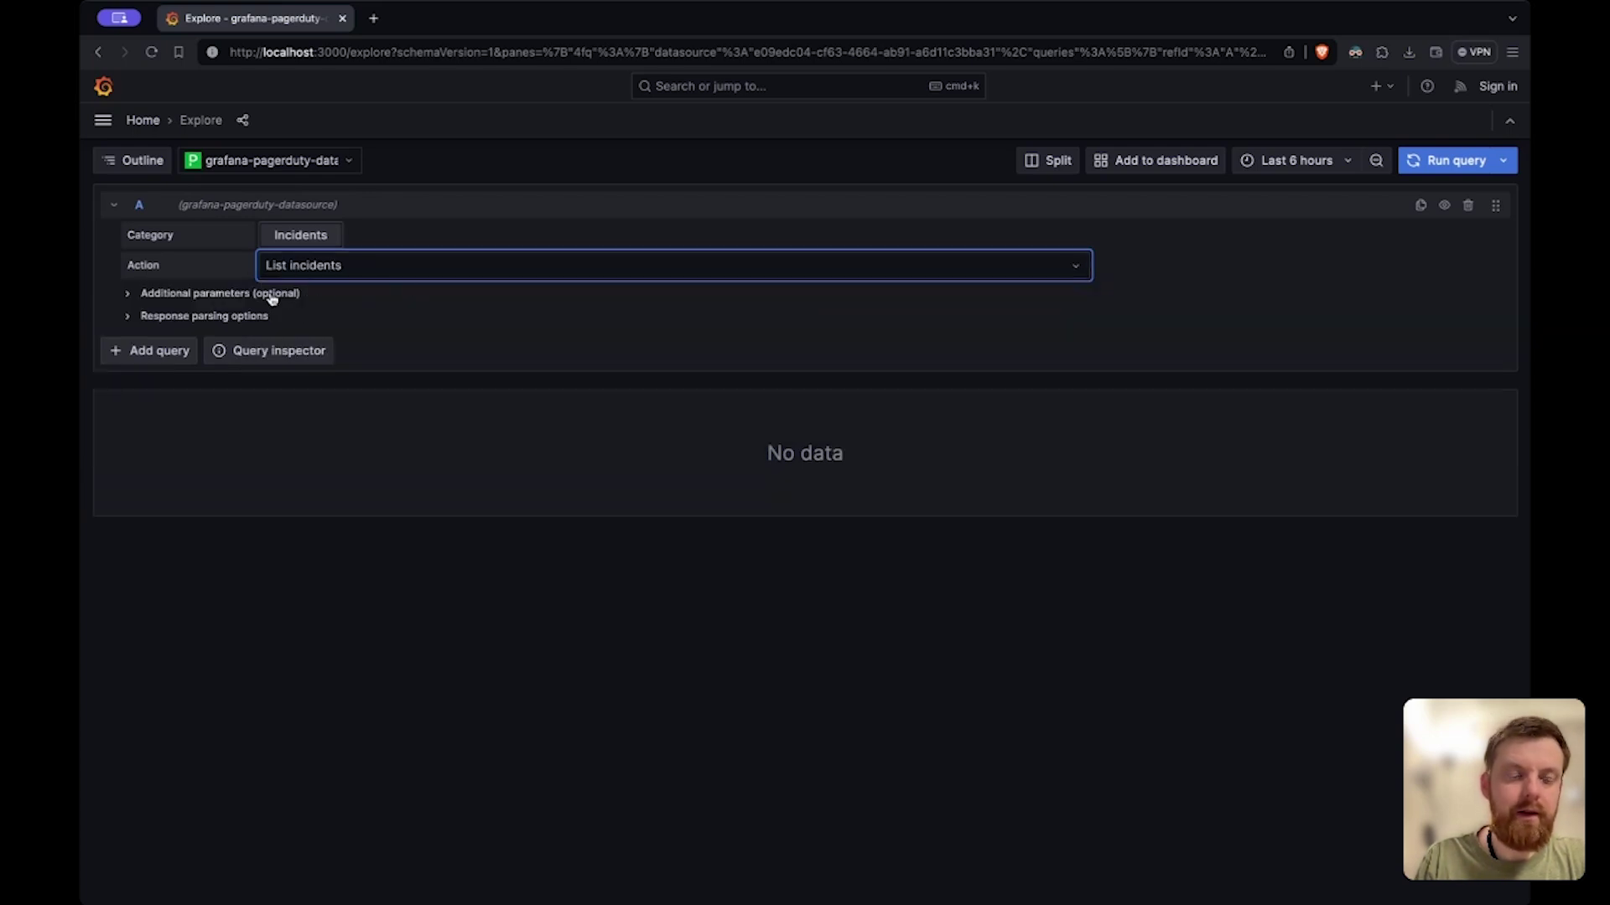
{"action": "left_click", "coordinate": [268, 294]}
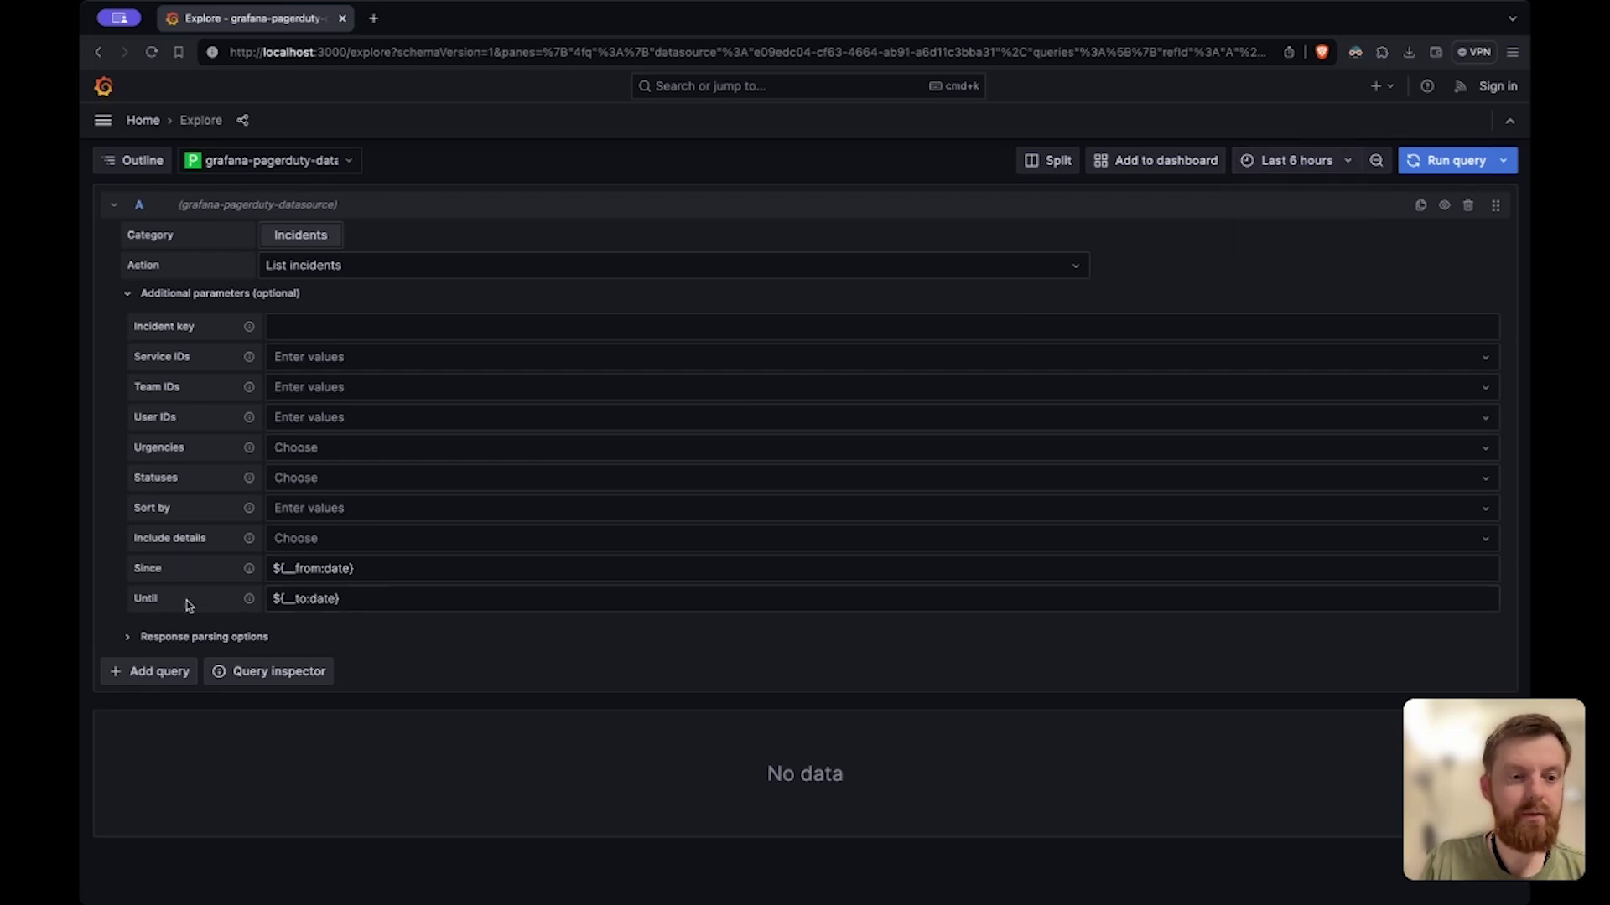
{"action": "left_click", "coordinate": [362, 485]}
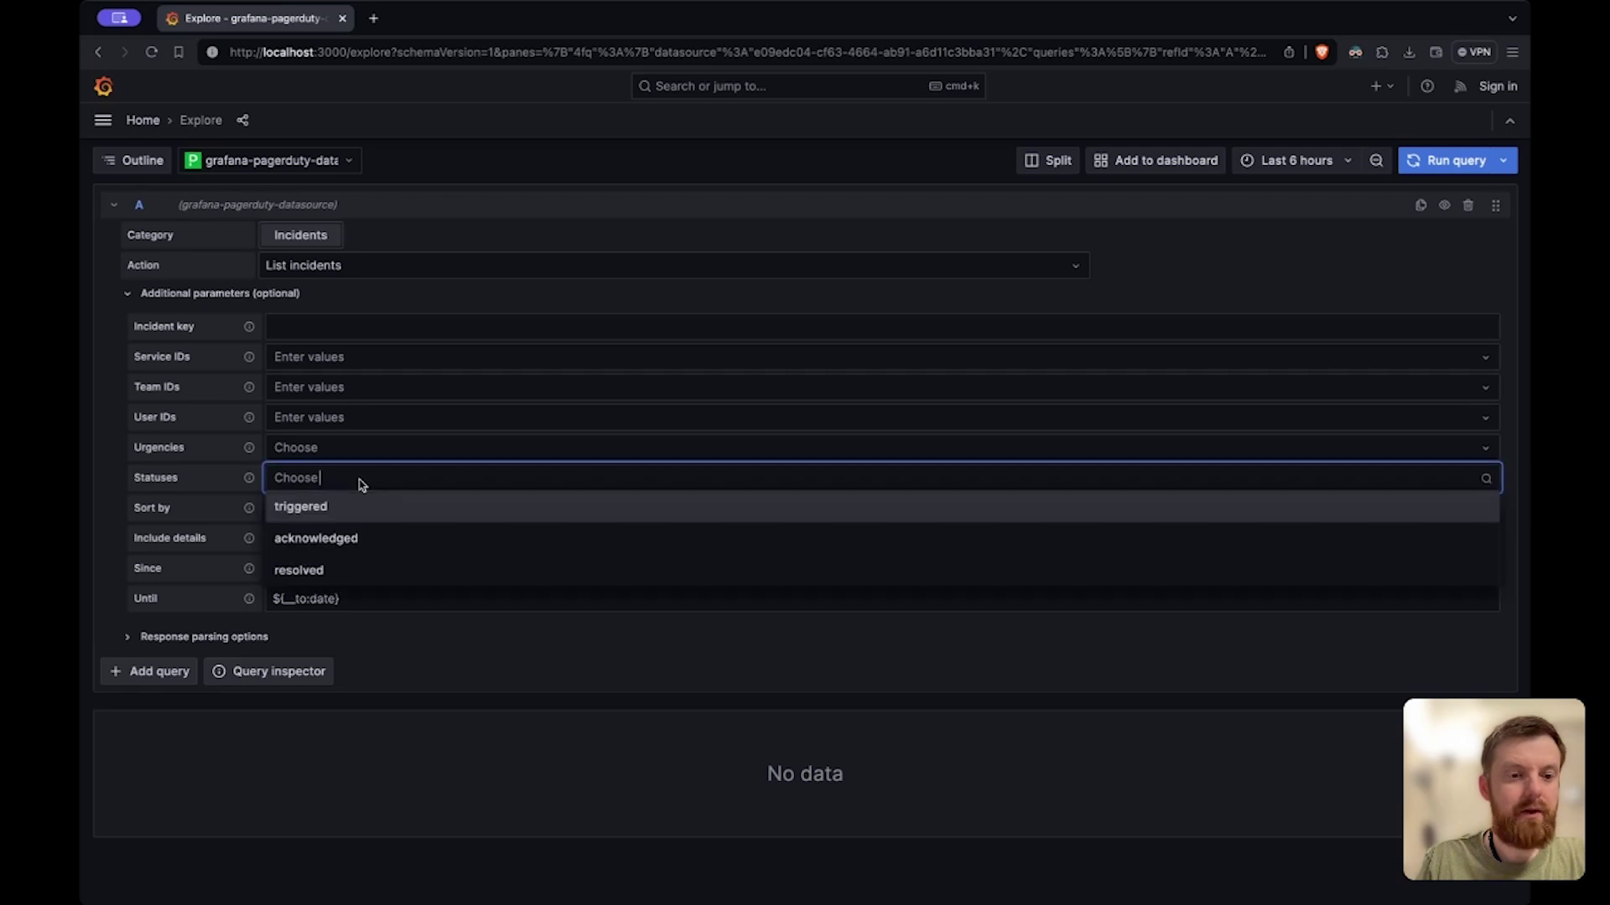
{"action": "left_click", "coordinate": [320, 449]}
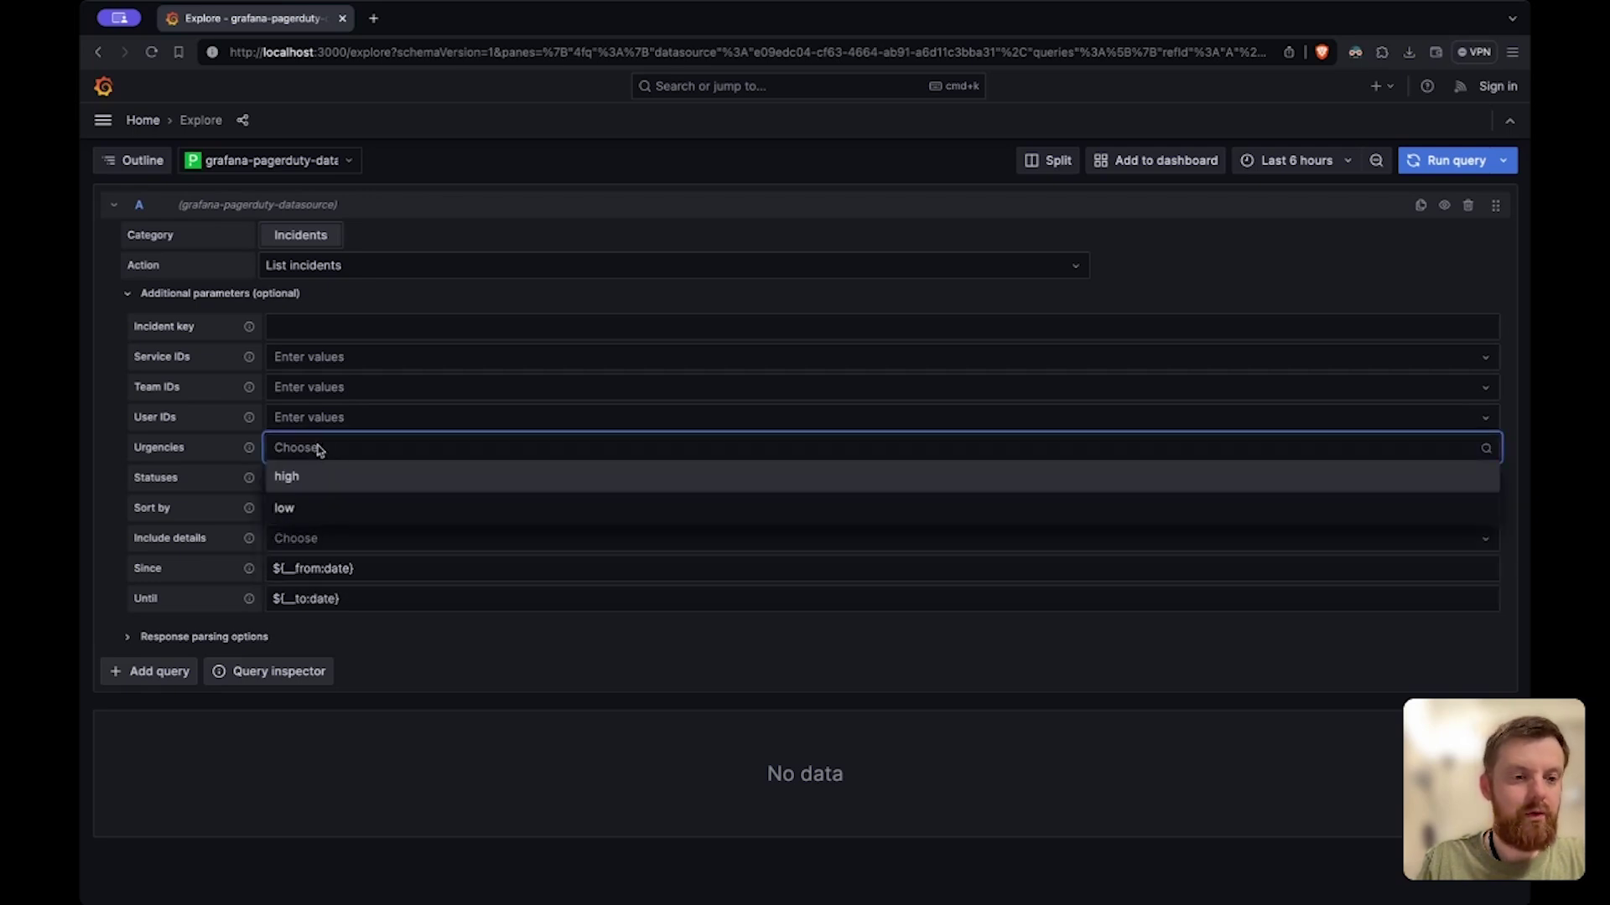
{"action": "key", "text": "Escape"}
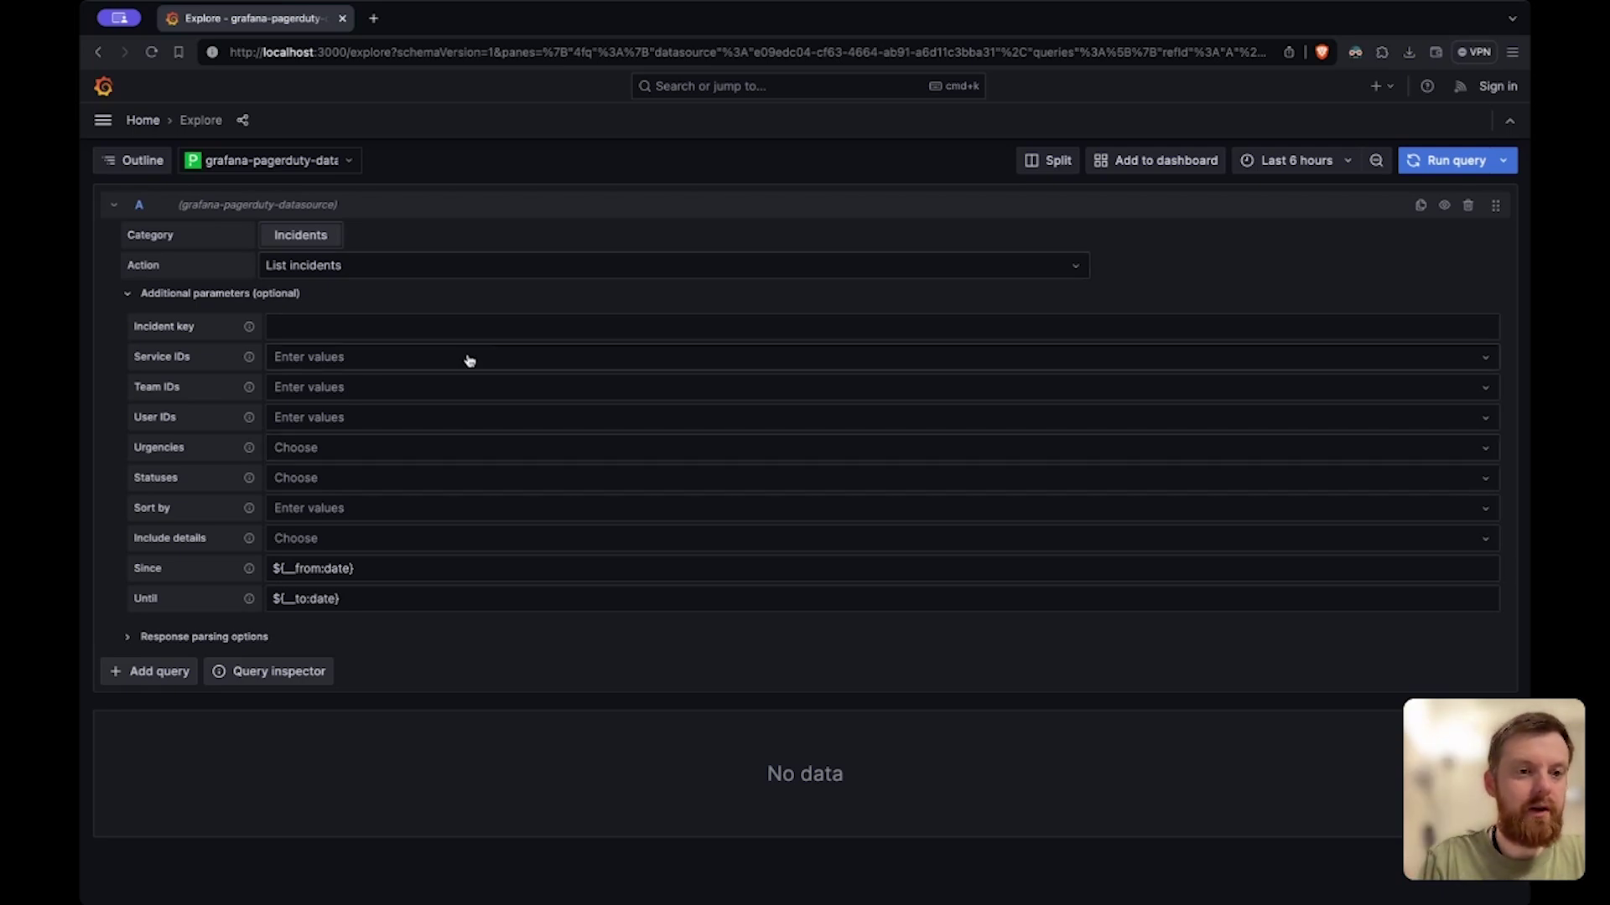
{"action": "left_click", "coordinate": [1446, 160]}
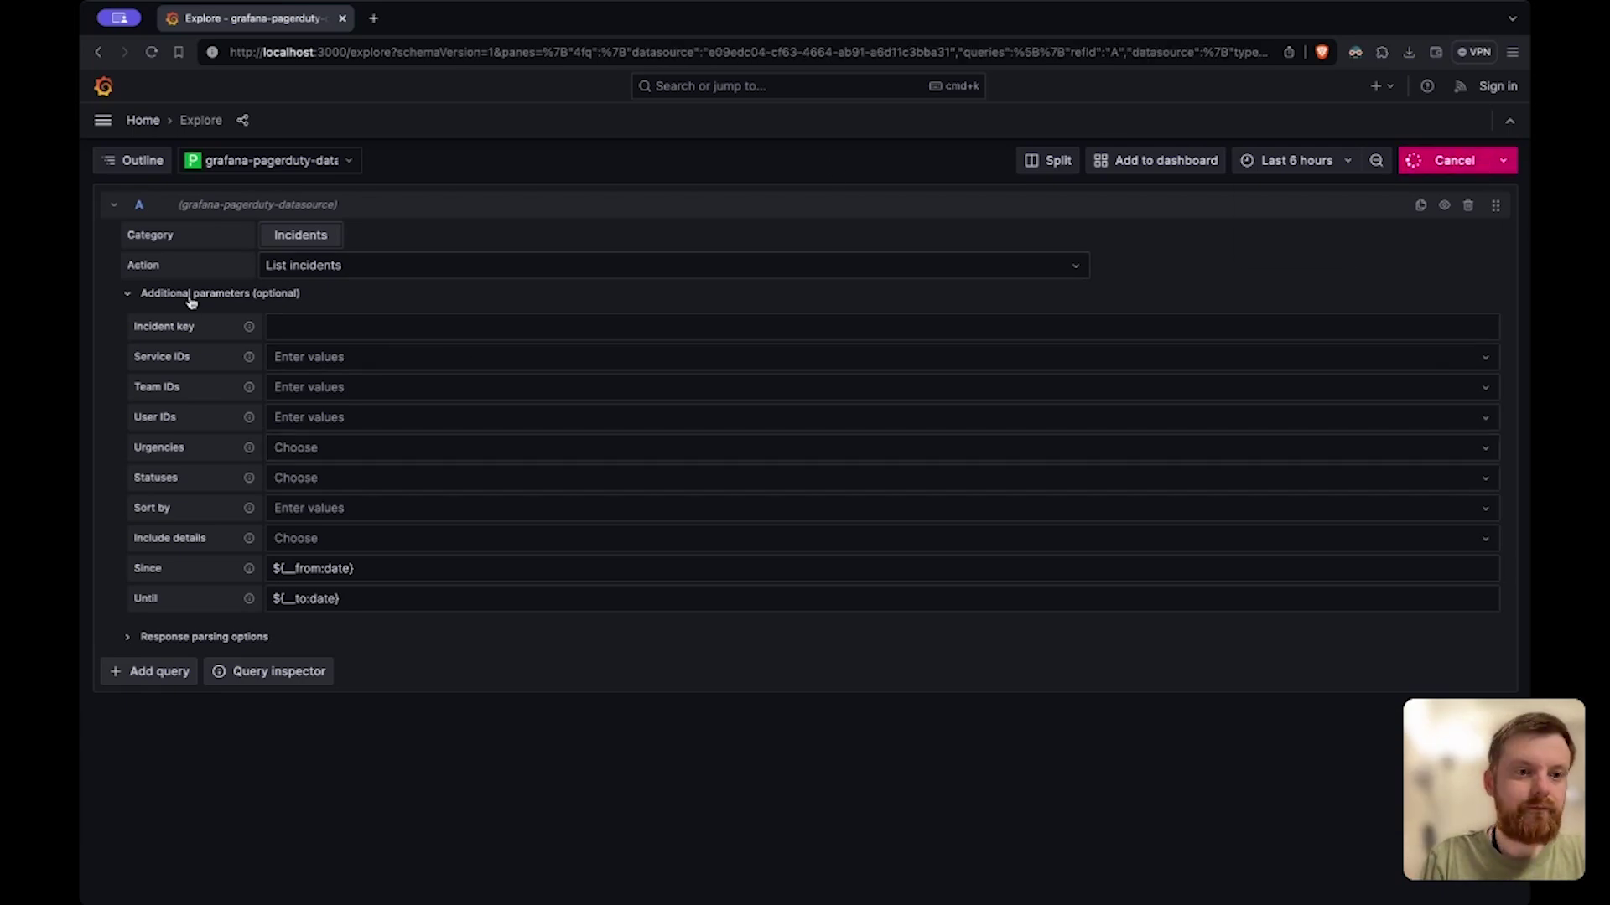
Step: Open Response parsing options and keep the id and summary fields
{"action": "left_click", "coordinate": [289, 293]}
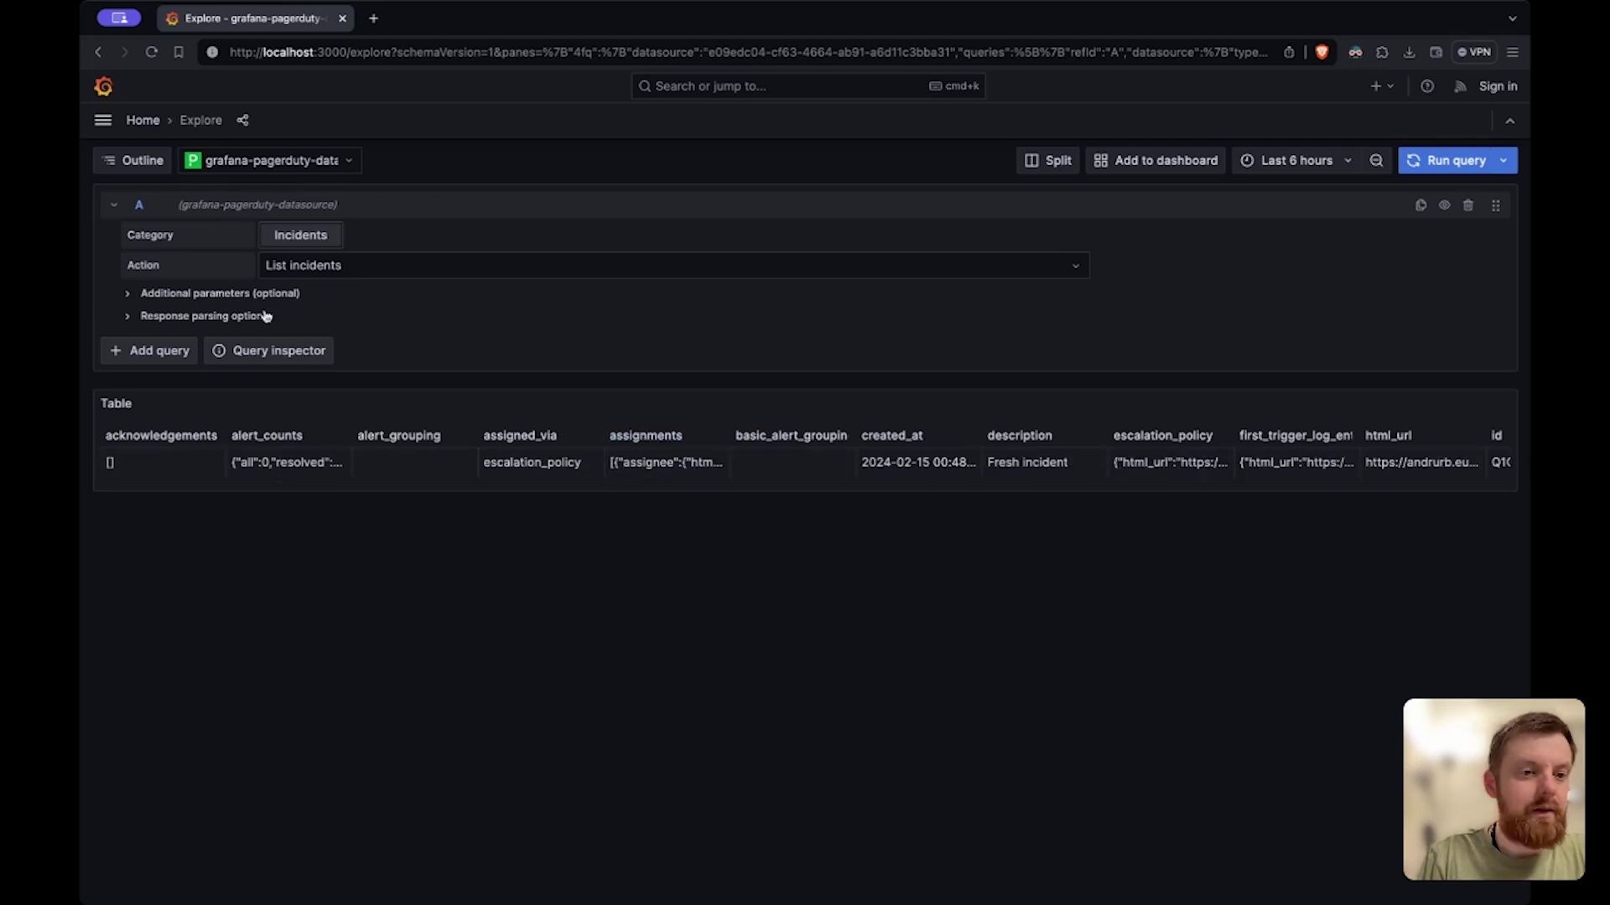
{"action": "left_click", "coordinate": [241, 319]}
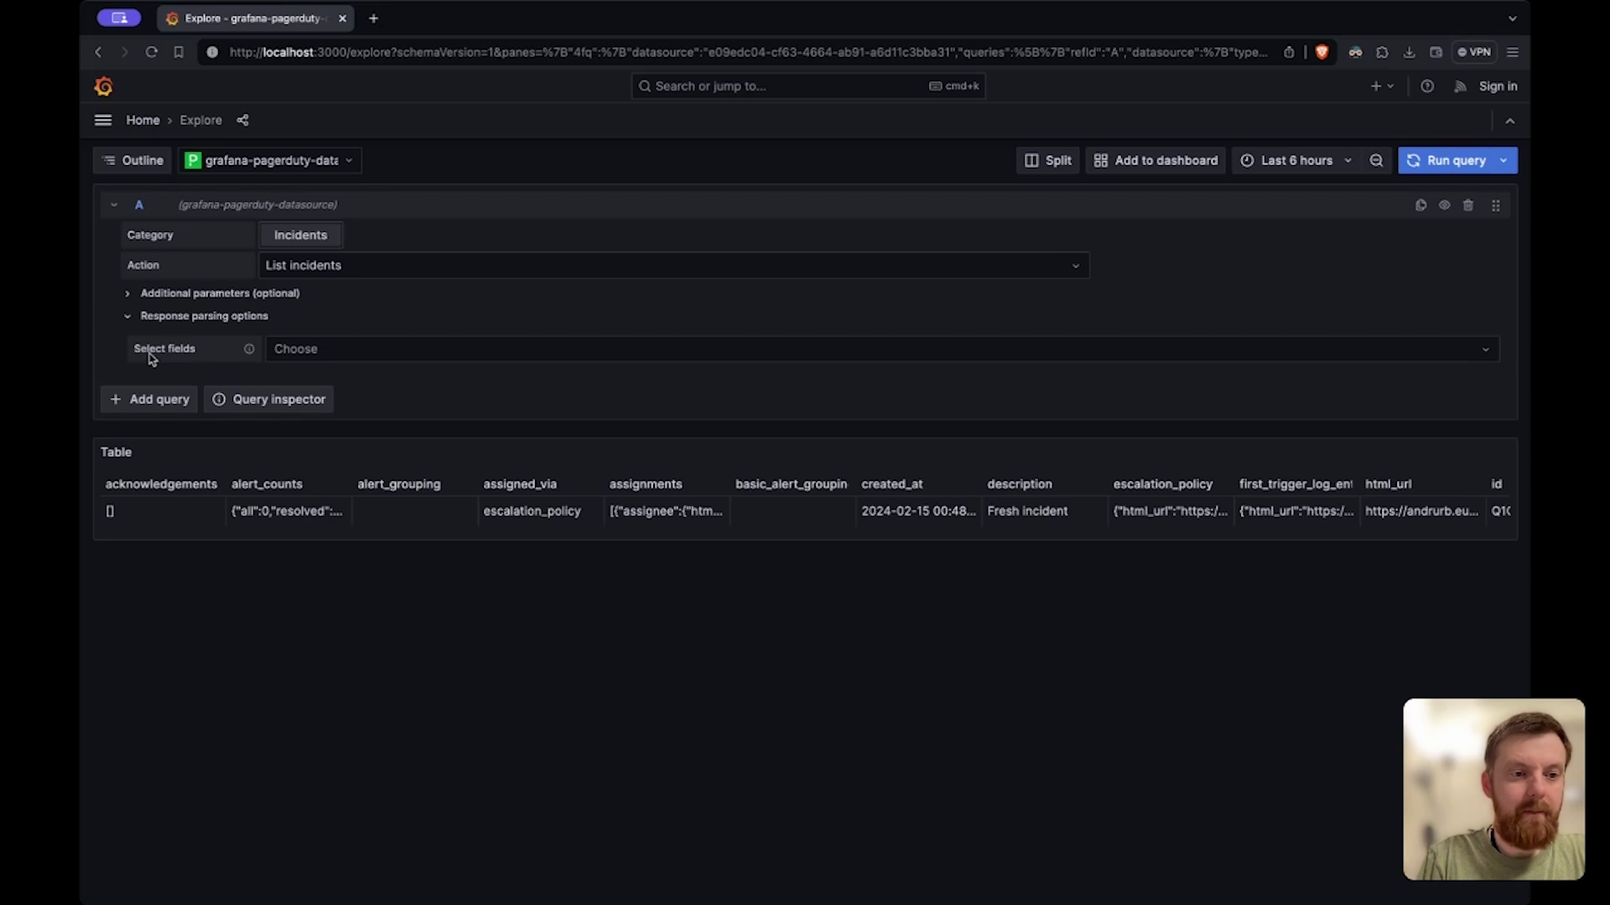
{"action": "left_click", "coordinate": [340, 350]}
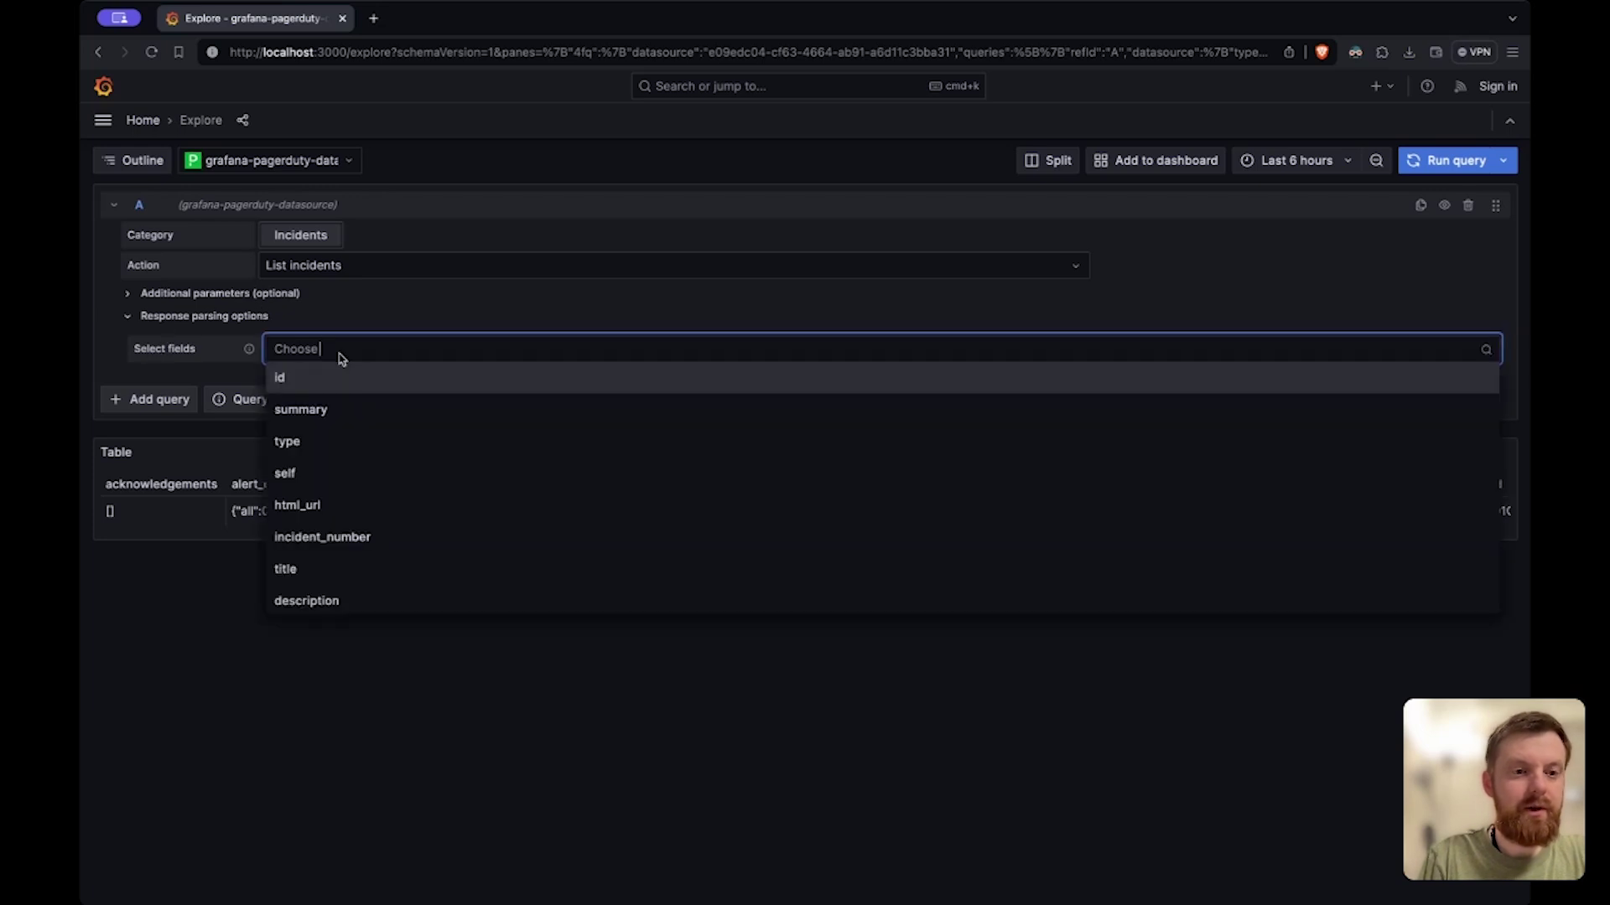
{"action": "key", "text": "Return"}
{"action": "type", "text": "su"}
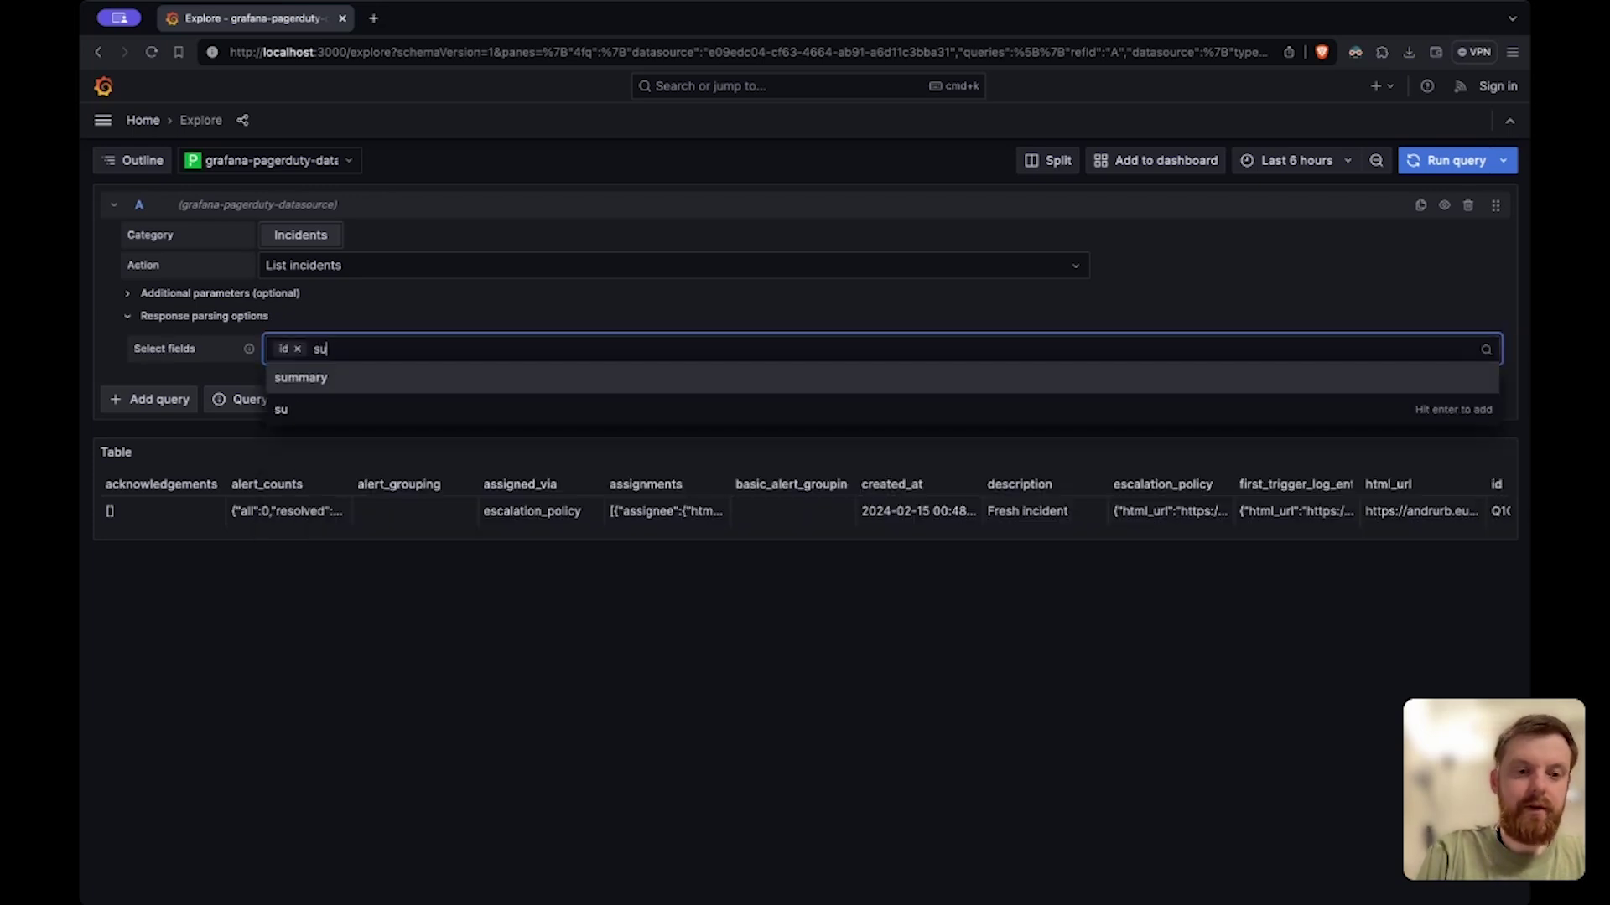
{"action": "key", "text": "Return"}
Step: Add created_at, urgency and status to the kept fields, removing a mistaken html_url
{"action": "type", "text": "crea"}
{"action": "key", "text": "Return"}
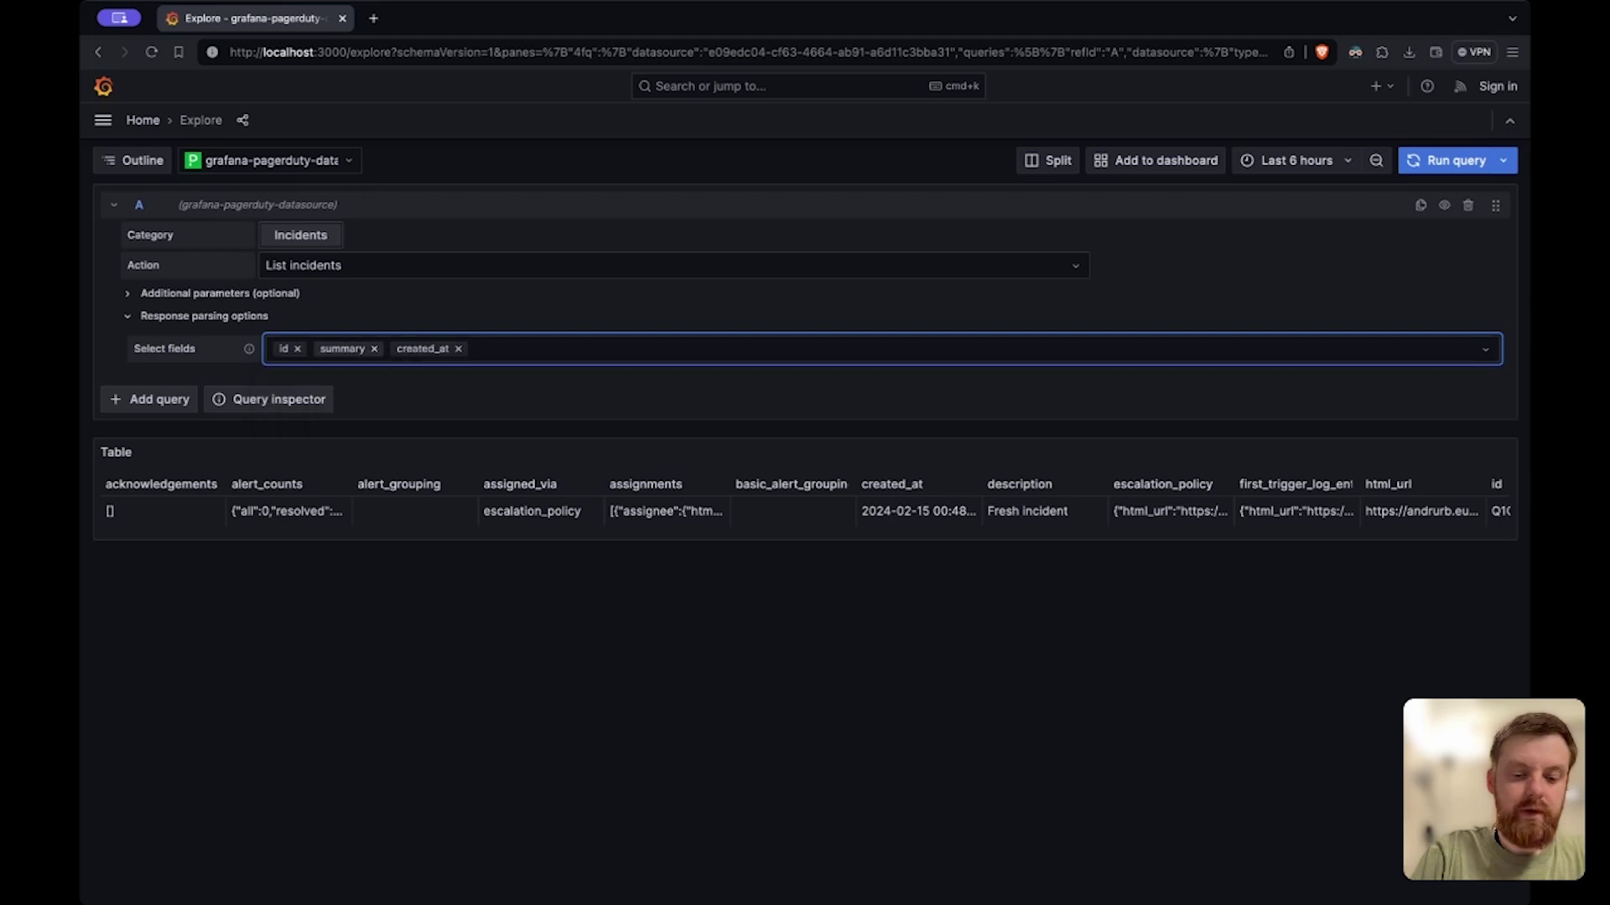
{"action": "type", "text": "ur"}
{"action": "key", "text": "Return"}
{"action": "key", "text": "BackSpace"}
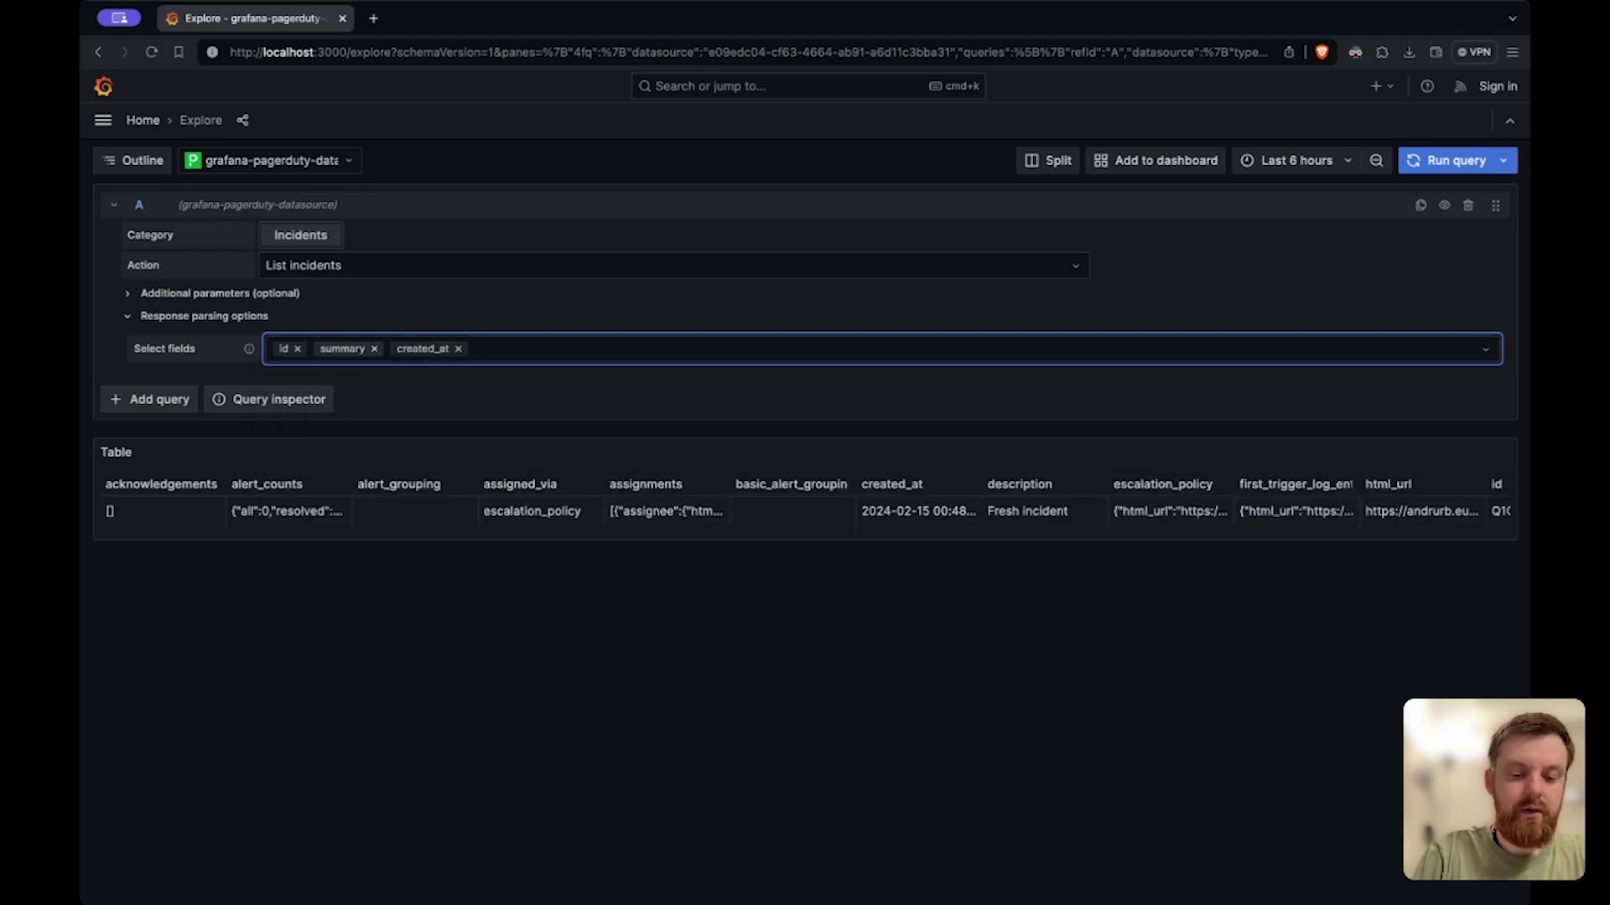
{"action": "type", "text": "urge"}
{"action": "key", "text": "Return"}
{"action": "type", "text": "stat"}
{"action": "key", "text": "Return"}
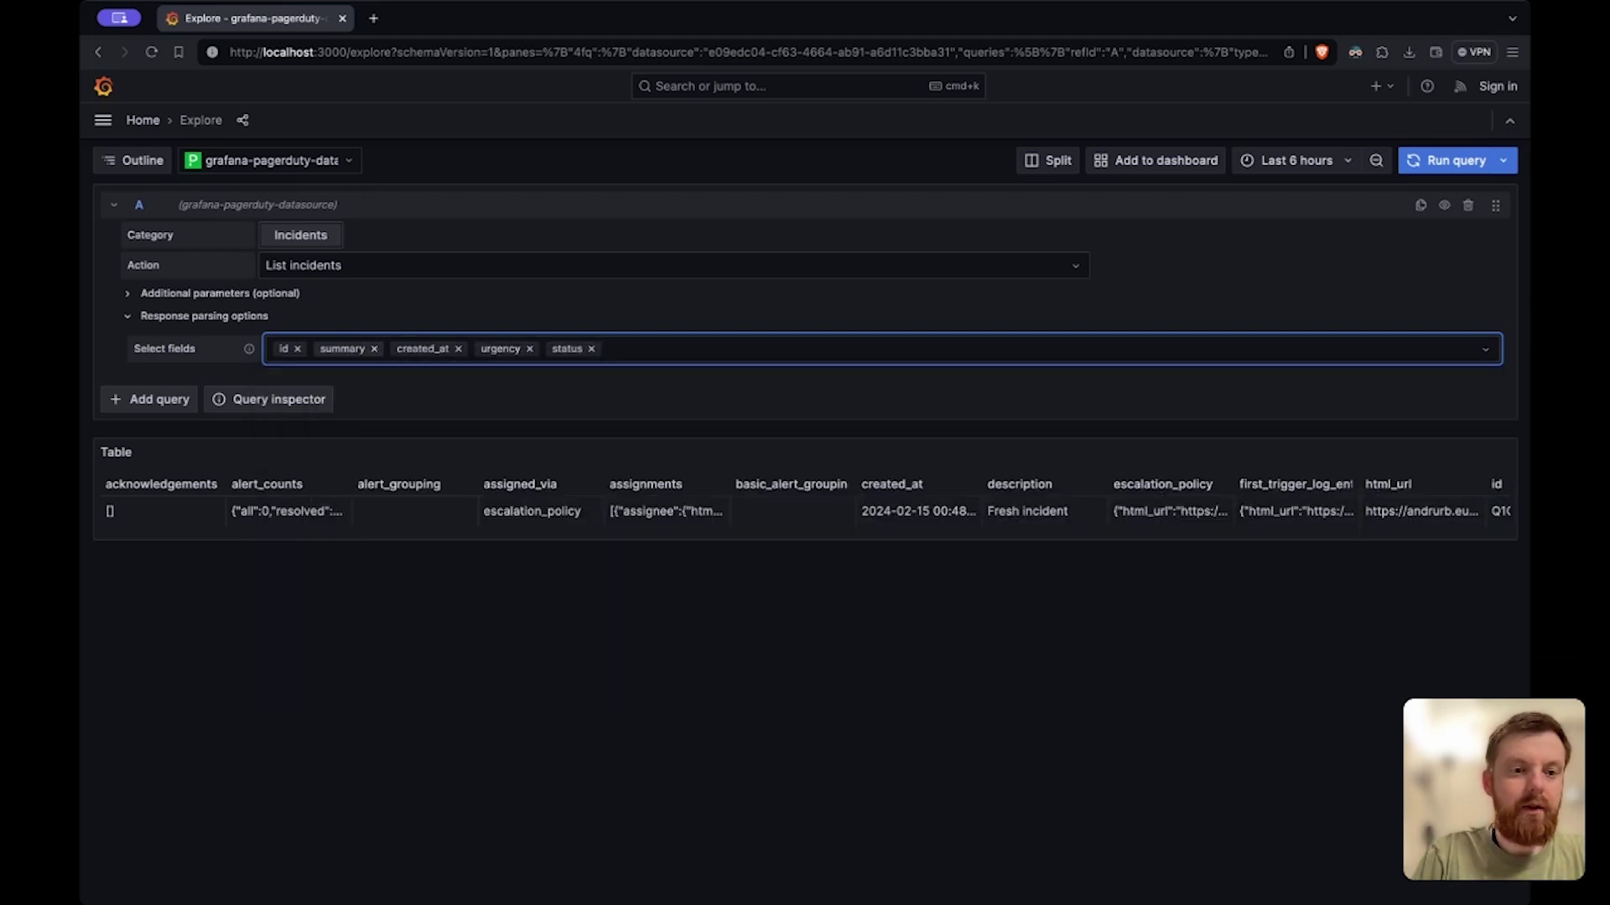
Step: Add the trimmed incidents table to a new dashboard, briefly trying the panel editor before returning
{"action": "left_click", "coordinate": [1165, 161]}
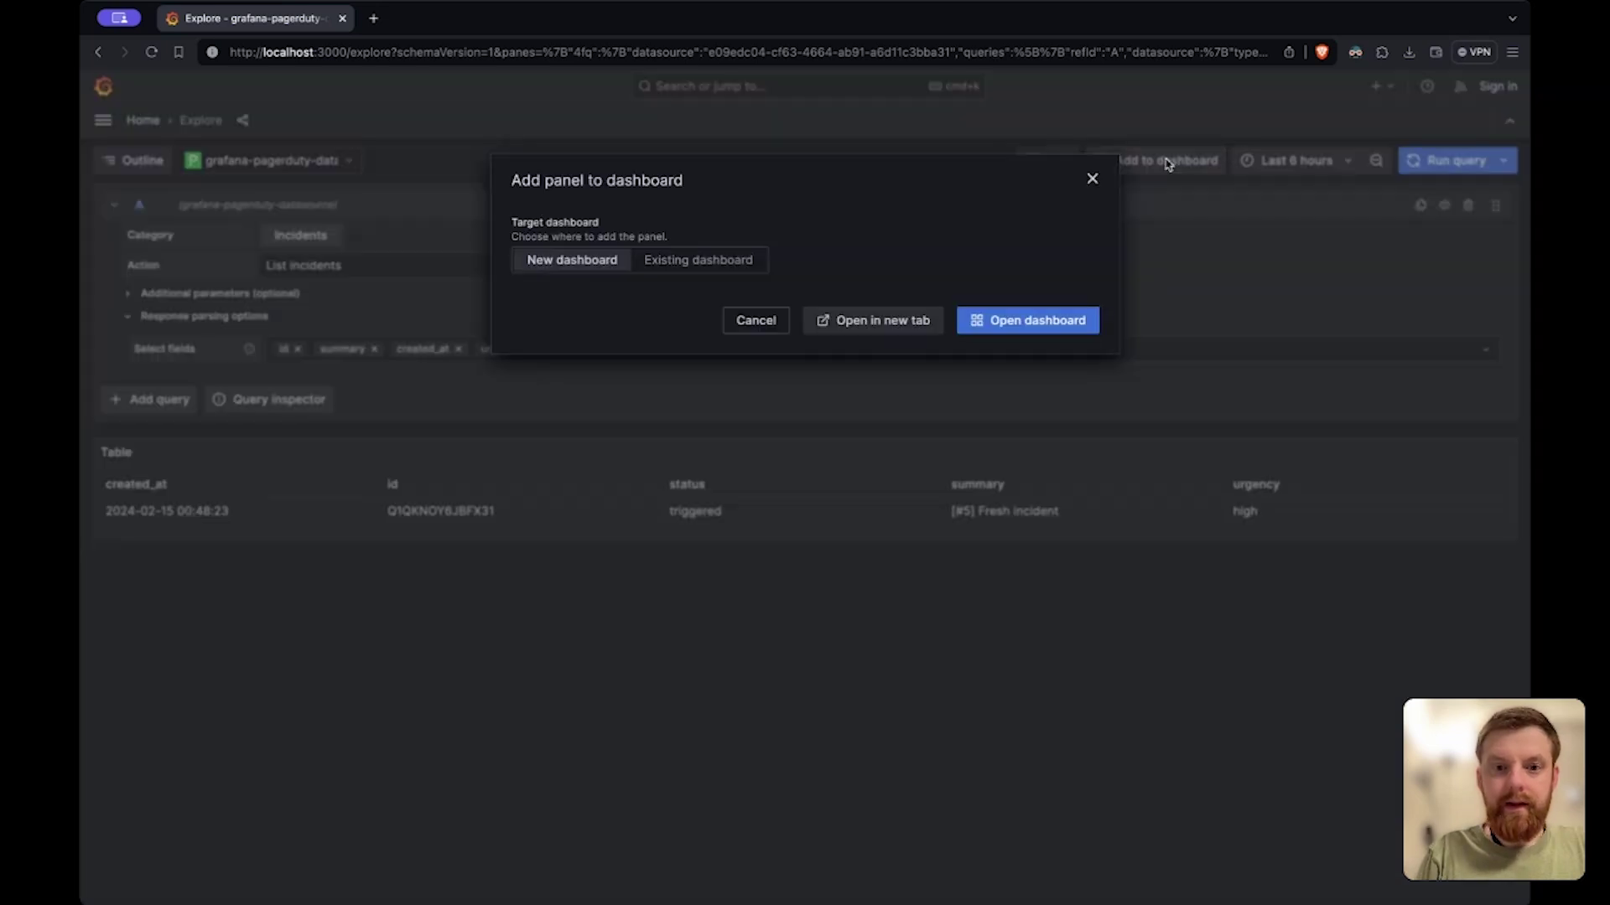
{"action": "left_click", "coordinate": [1016, 333]}
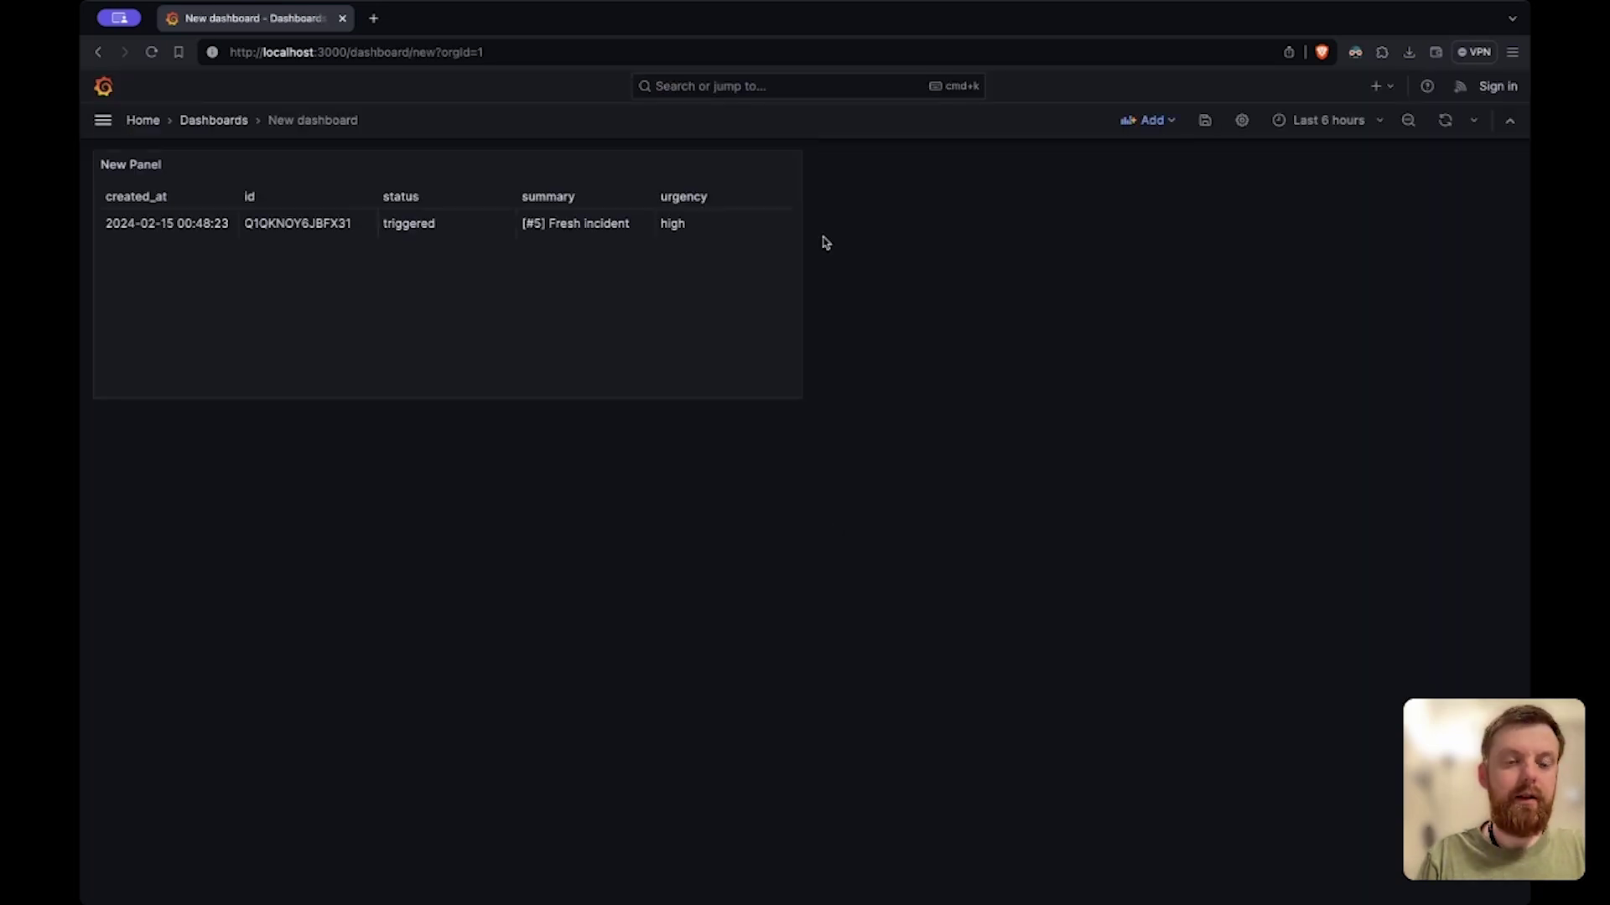
{"action": "left_click", "coordinate": [792, 164]}
{"action": "left_click", "coordinate": [672, 226]}
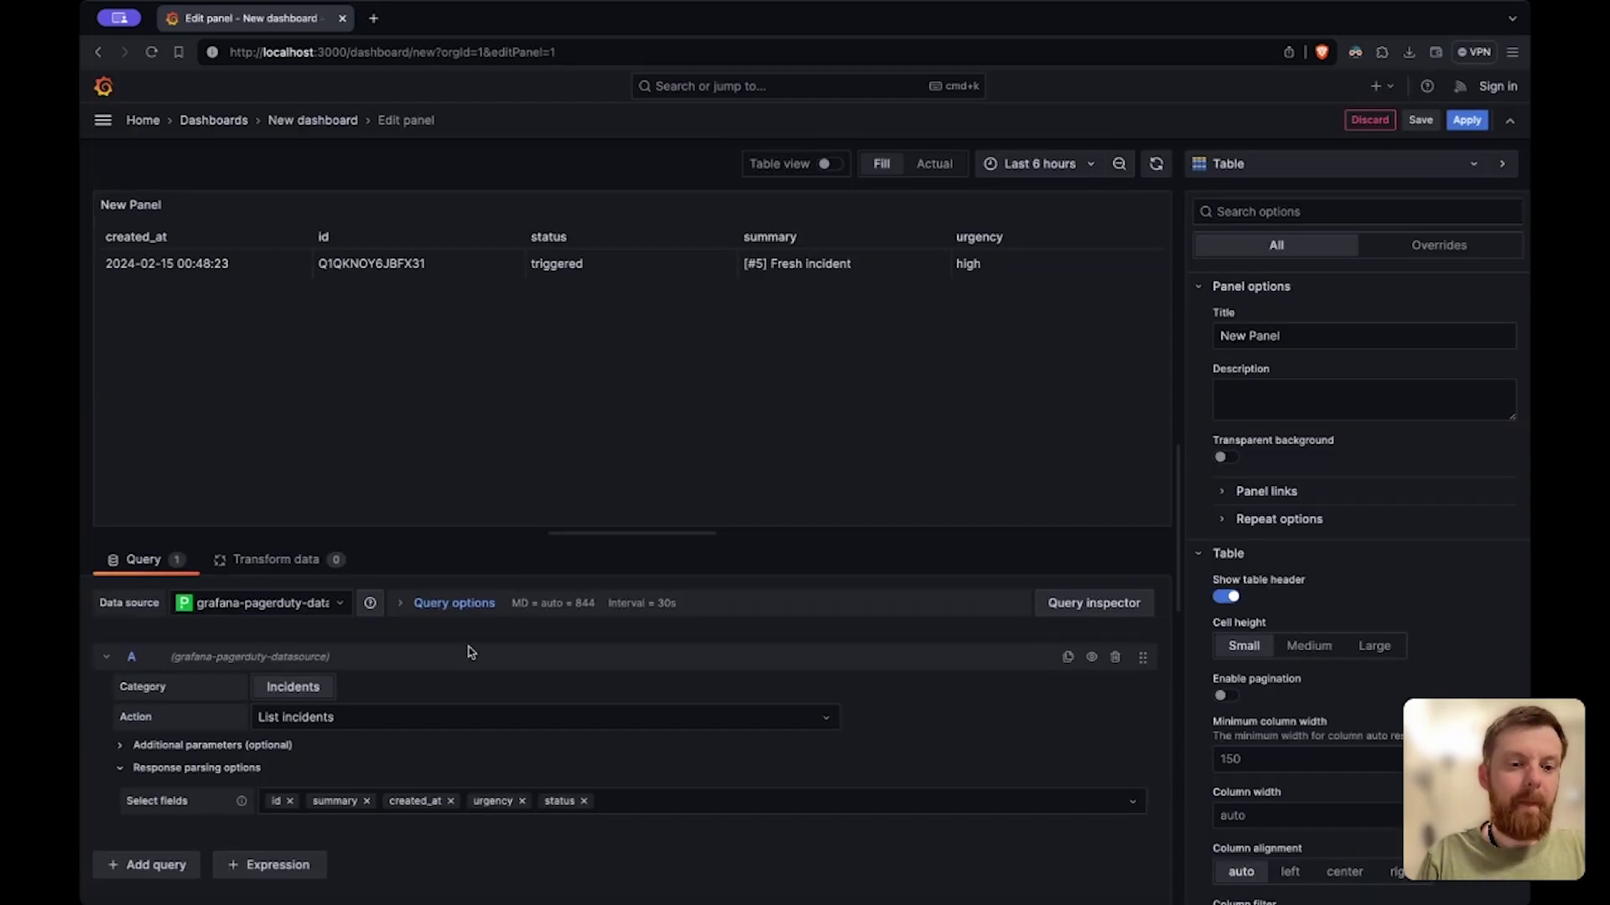
{"action": "left_click", "coordinate": [305, 722]}
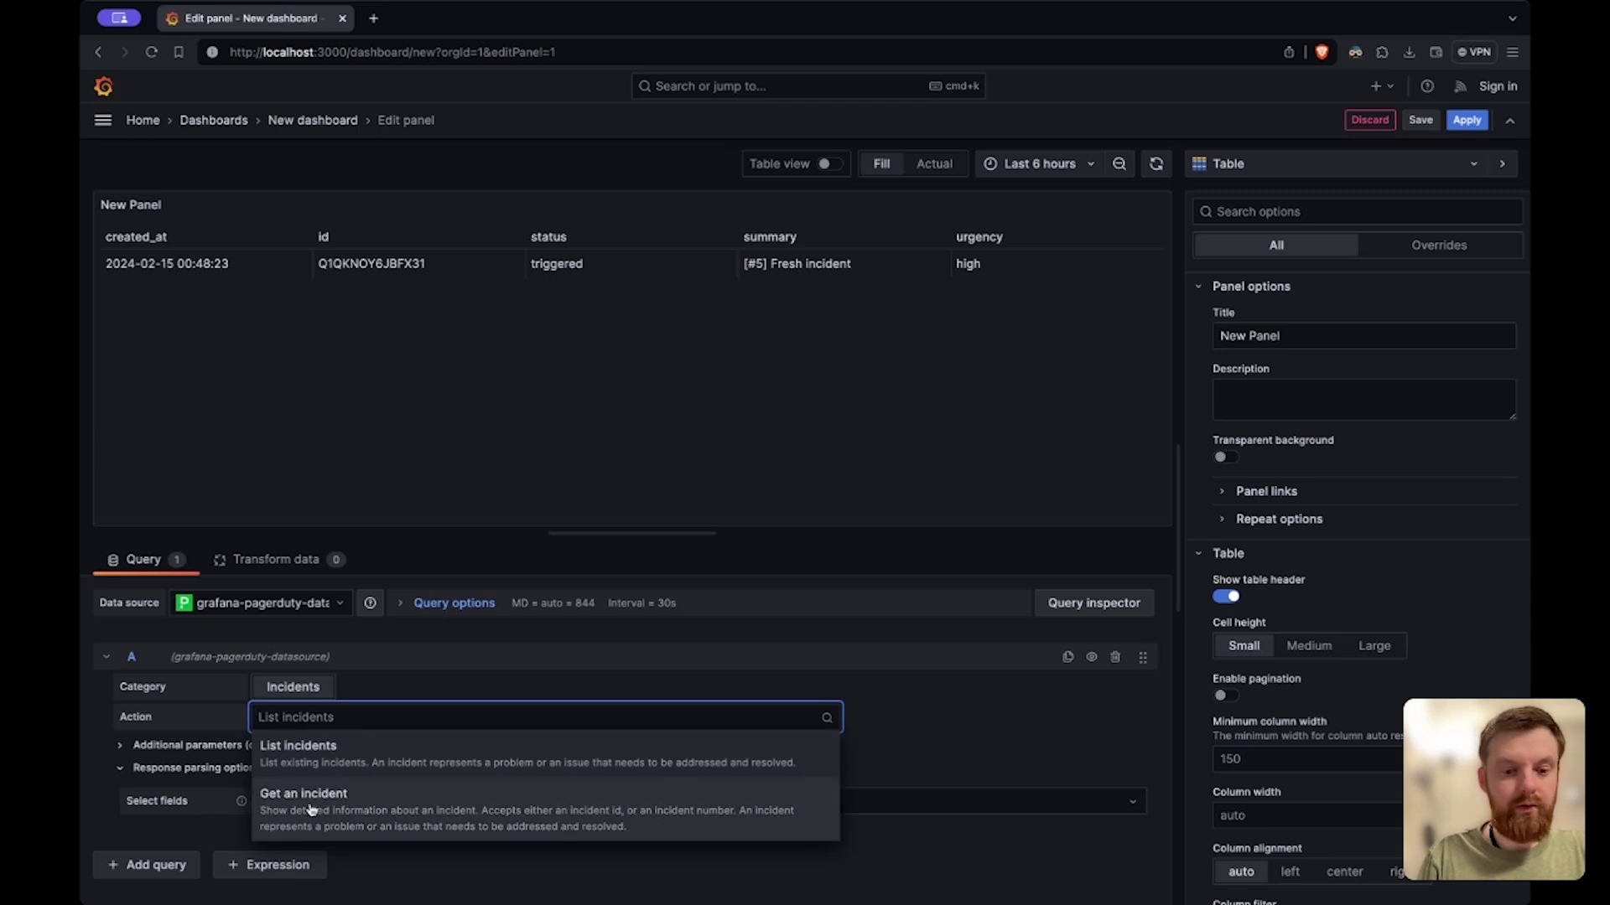
{"action": "left_click", "coordinate": [376, 813]}
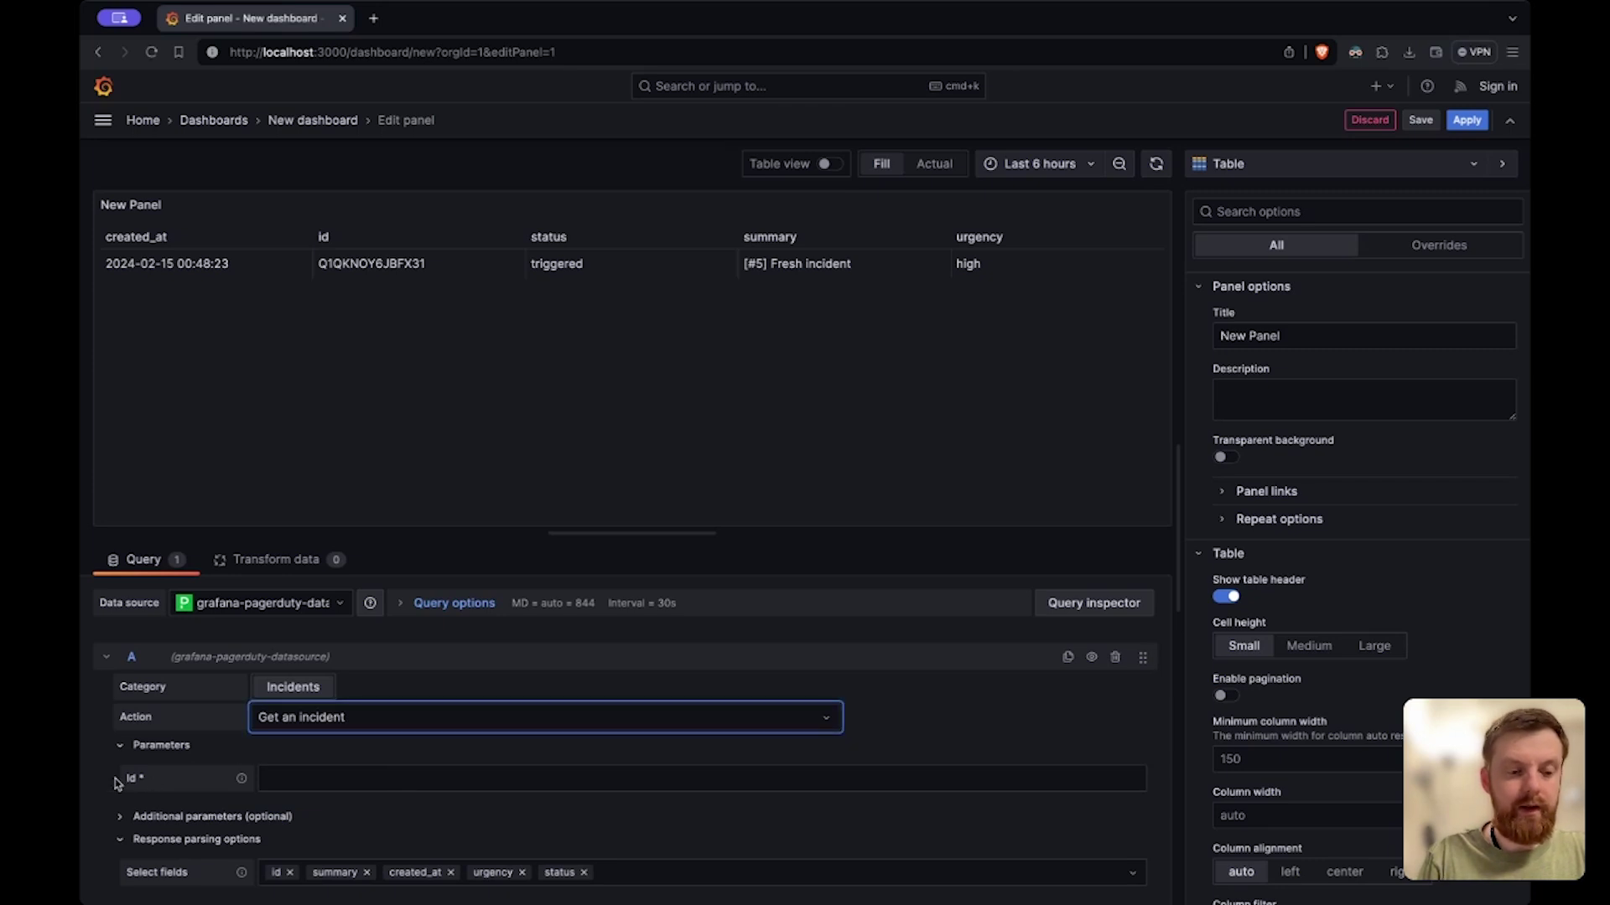
{"action": "left_click", "coordinate": [1466, 120]}
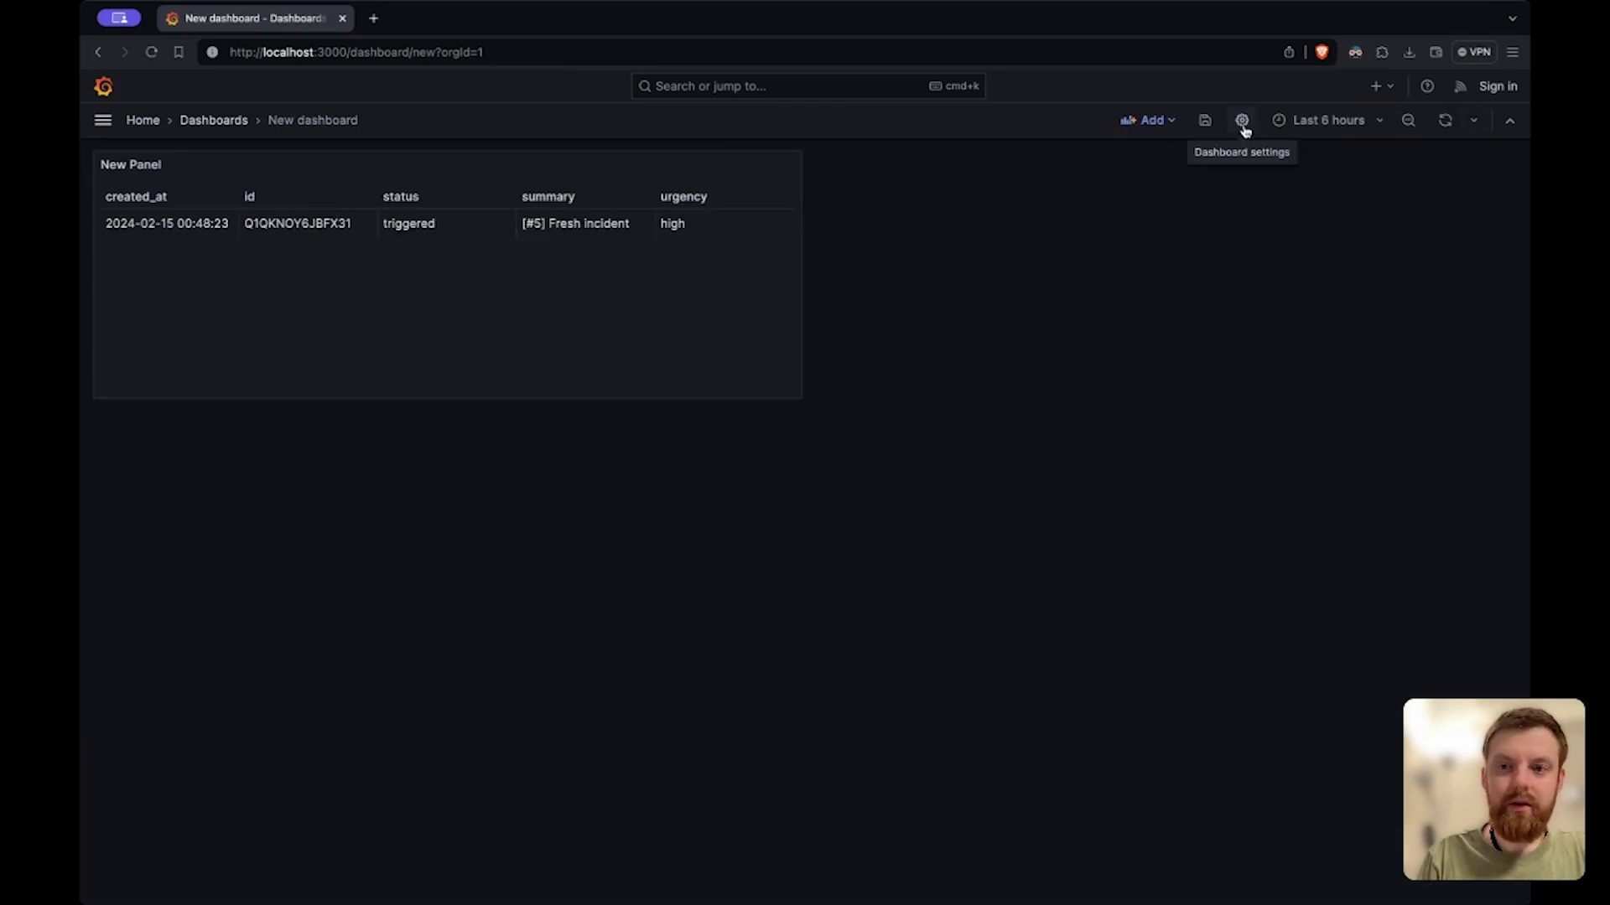
Step: Create a dashboard variable named incident with the label Incident
{"action": "left_click", "coordinate": [1242, 122]}
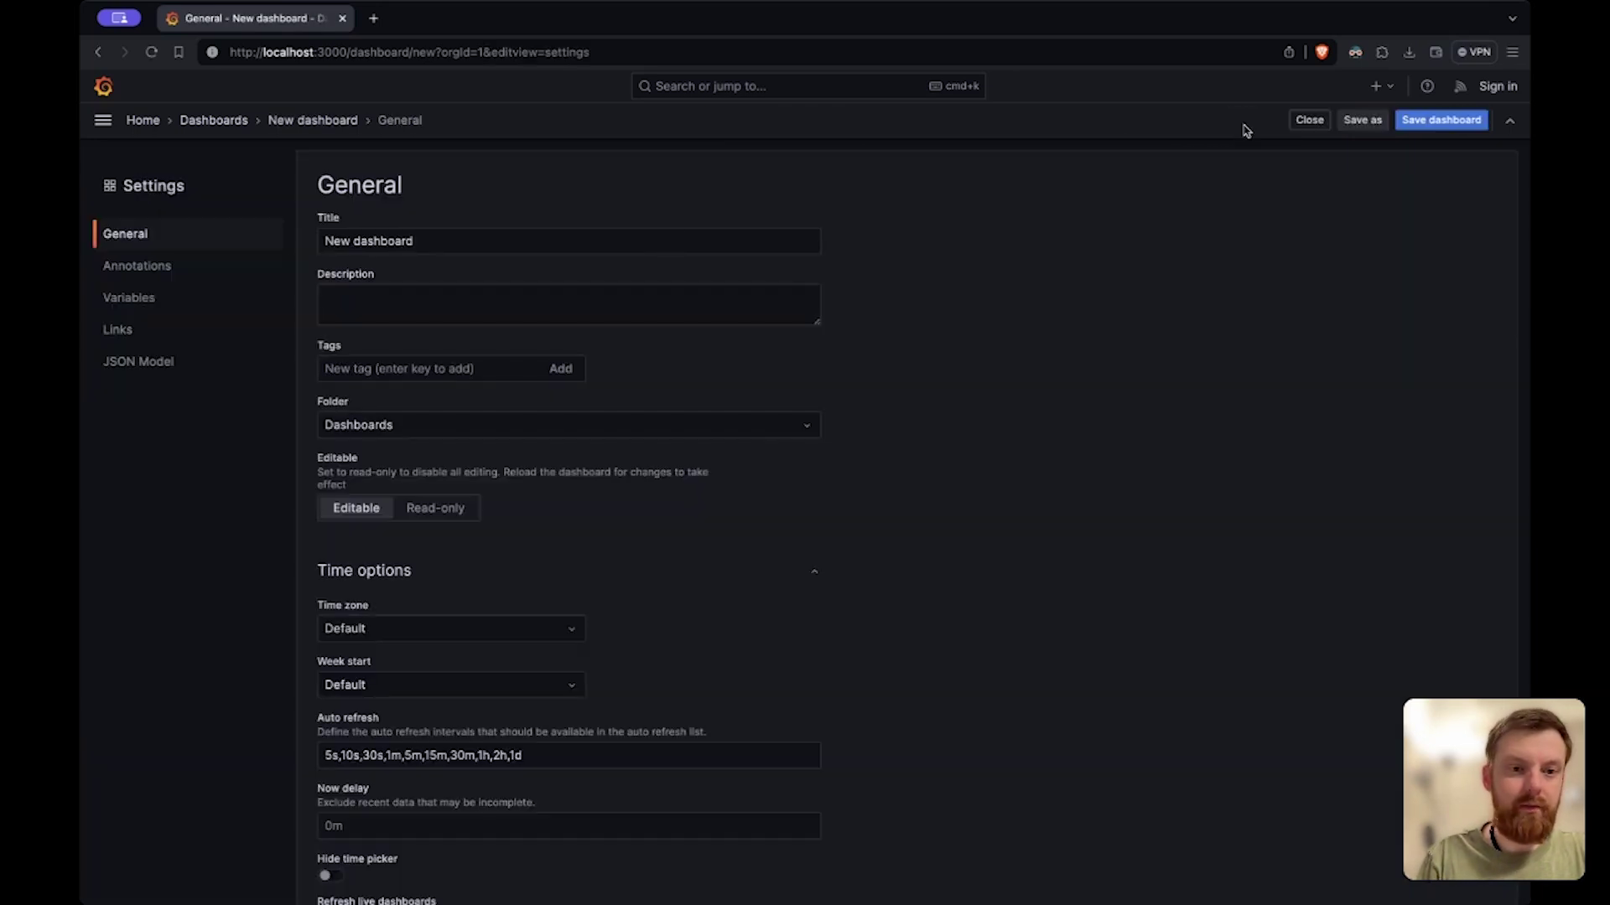
{"action": "left_click", "coordinate": [178, 298]}
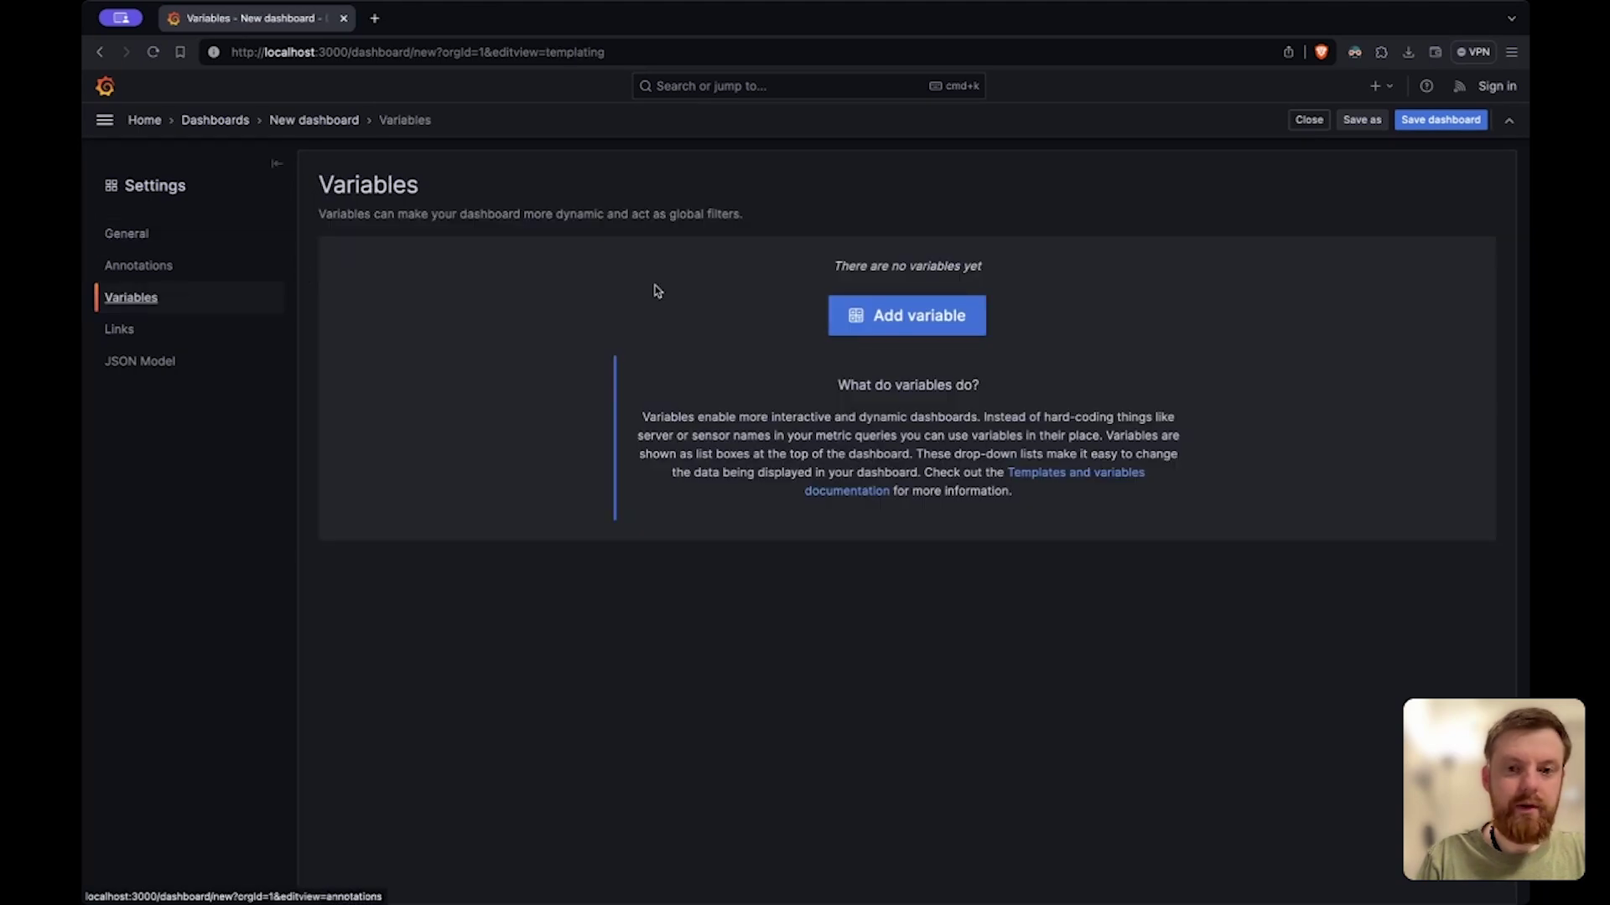
{"action": "left_click", "coordinate": [920, 325]}
{"action": "double_click", "coordinate": [379, 353]}
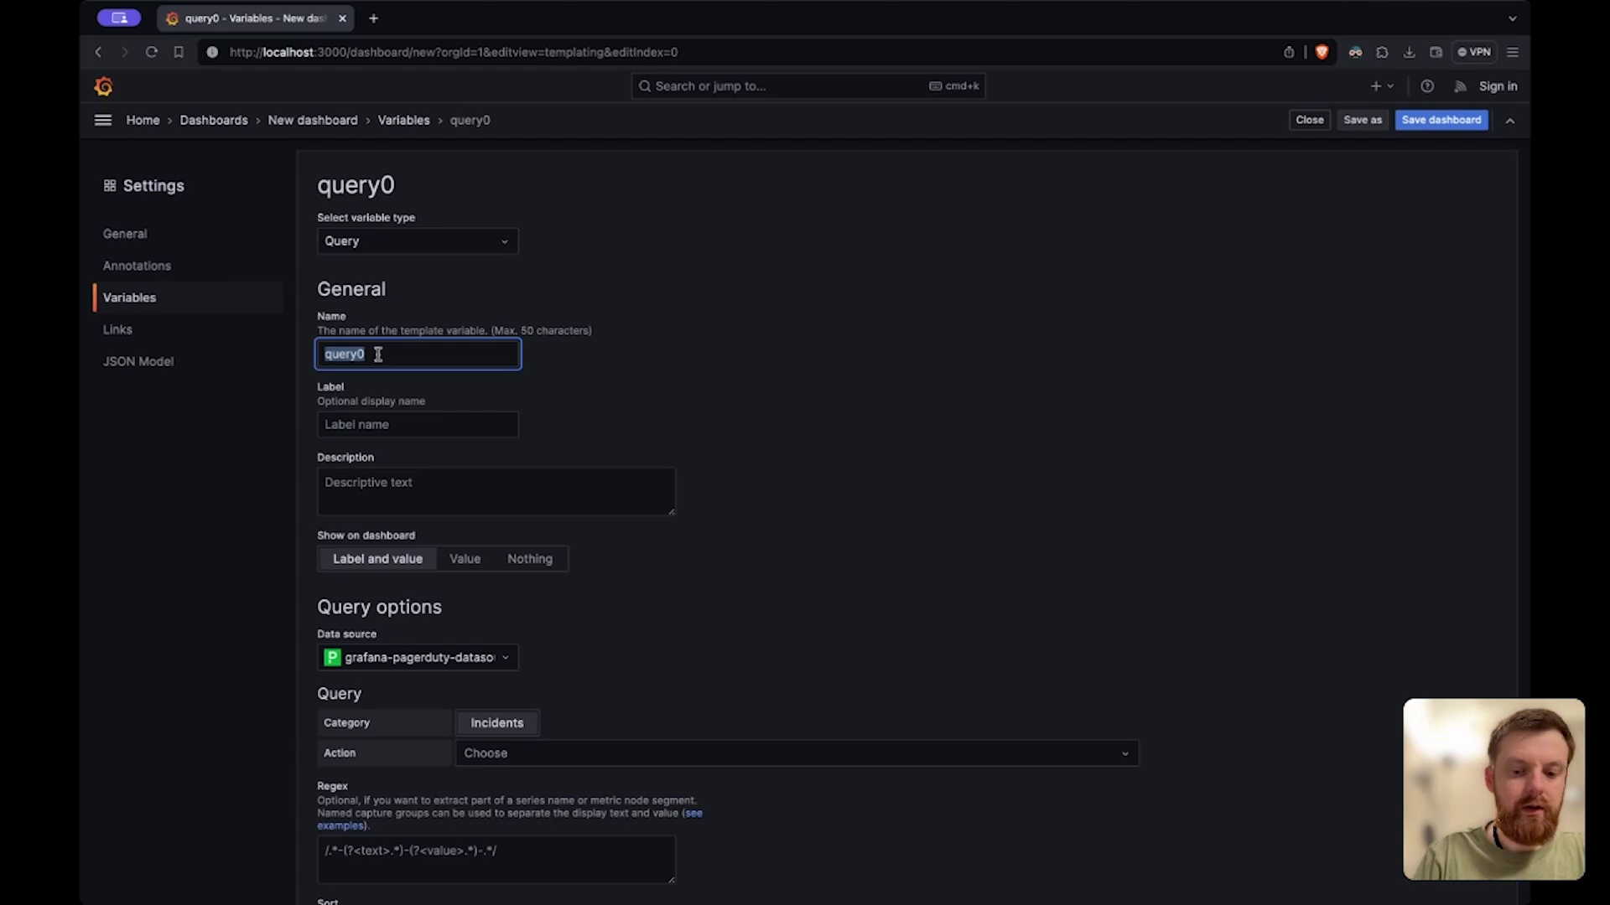
{"action": "type", "text": "incident"}
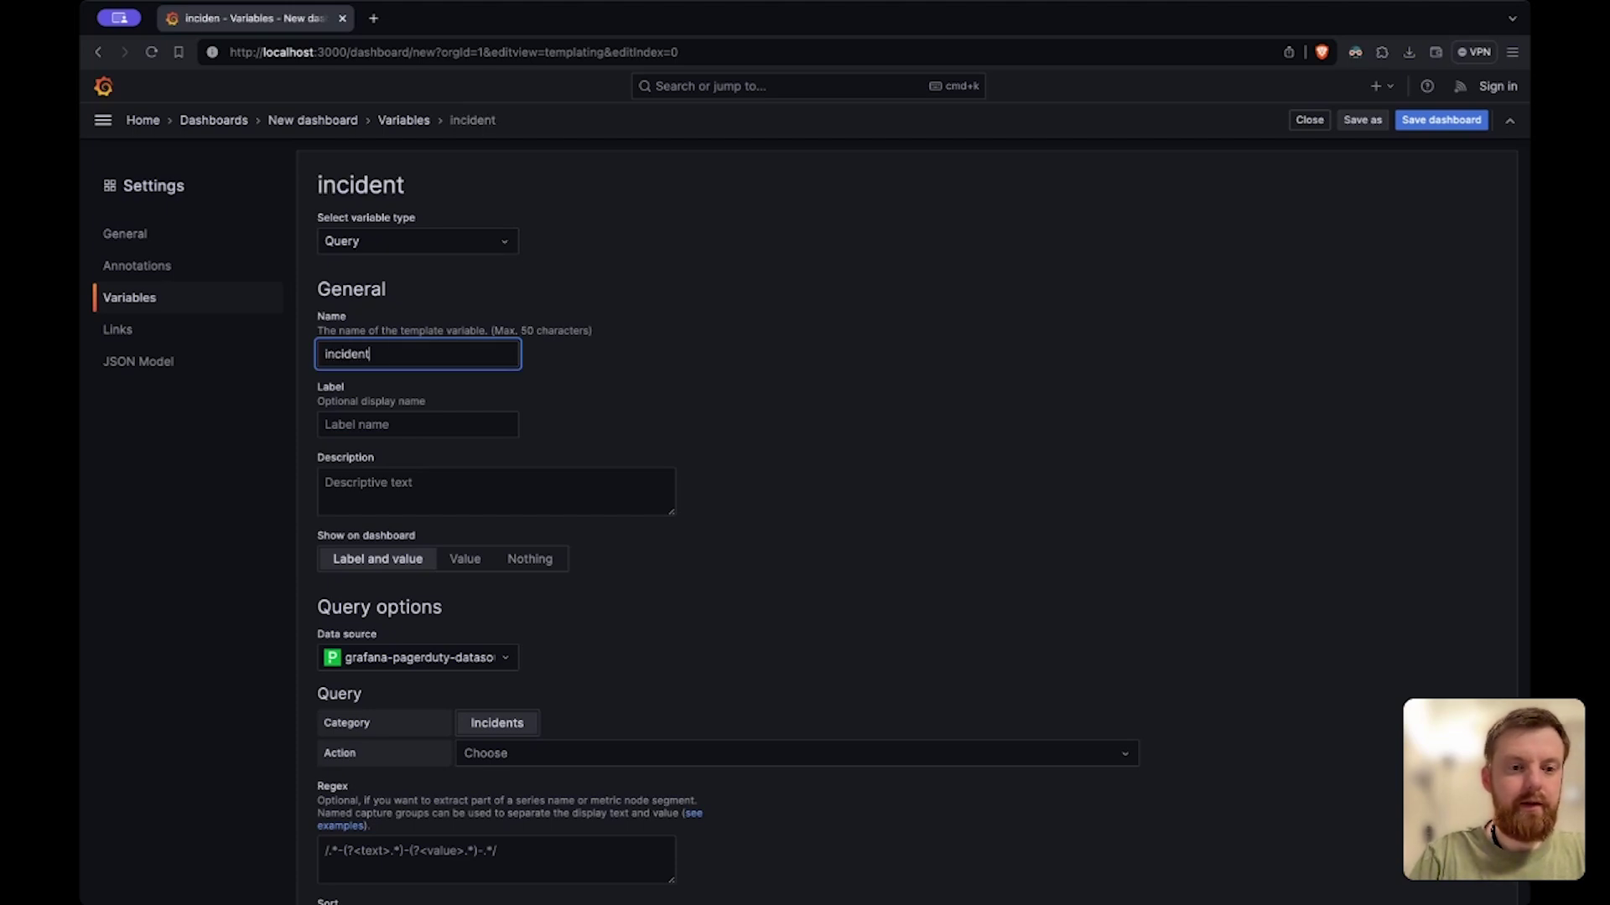
{"action": "key", "text": "Tab"}
{"action": "type", "text": "Incident"}
Step: Set the incident variable's query action to List incidents
{"action": "scroll", "coordinate": [386, 566], "scroll_direction": "down", "scroll_amount": 2}
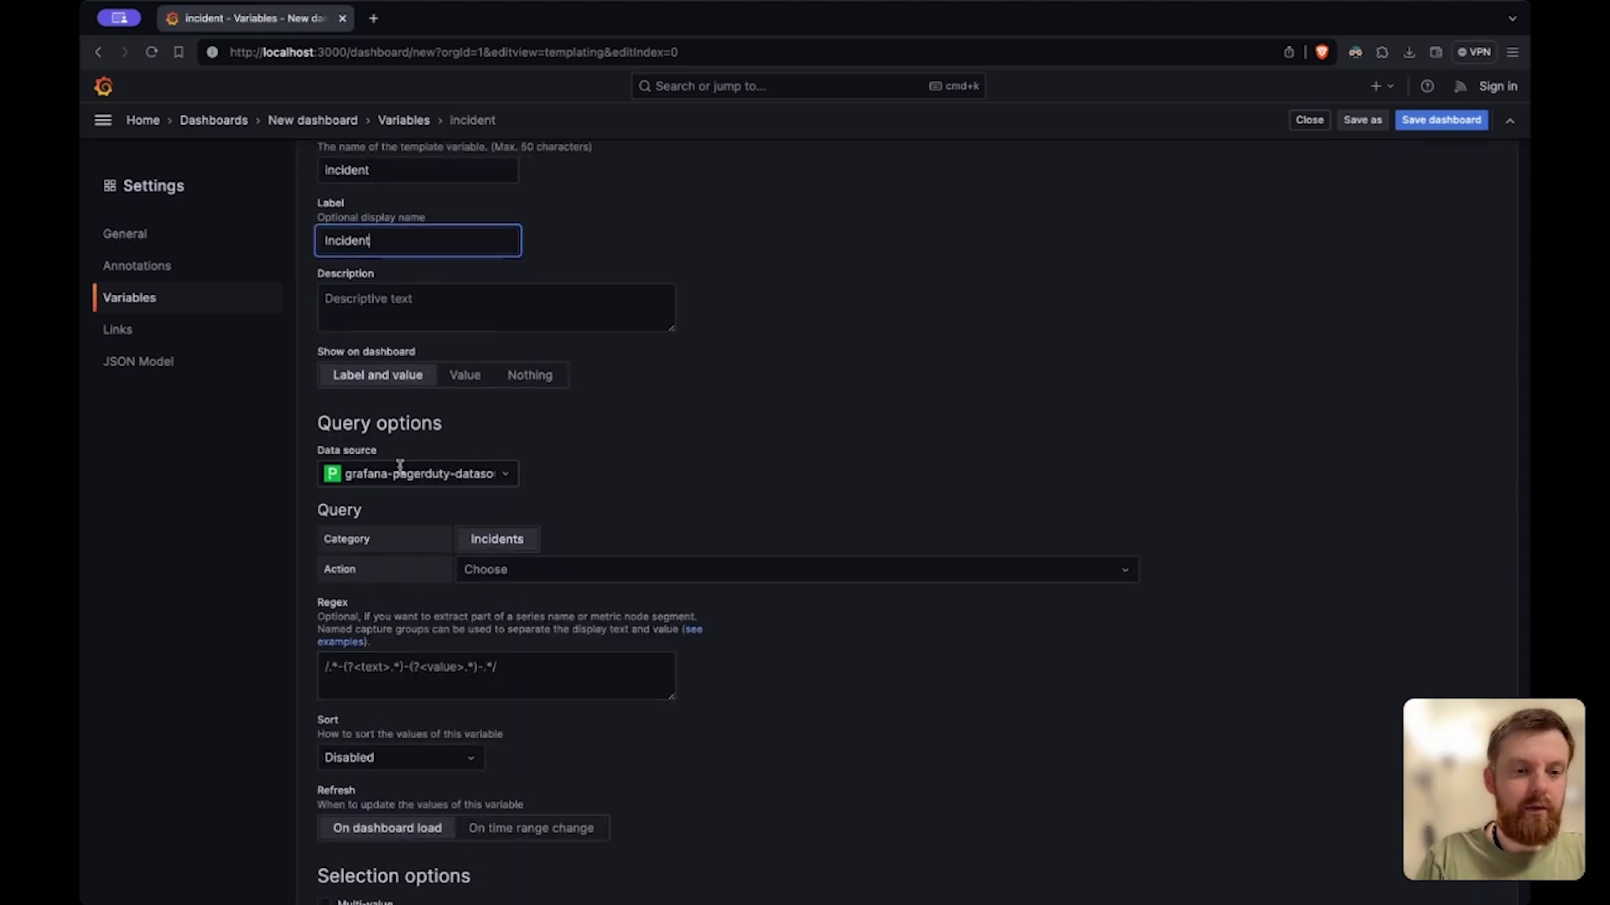
{"action": "scroll", "coordinate": [383, 487], "scroll_direction": "down", "scroll_amount": 1}
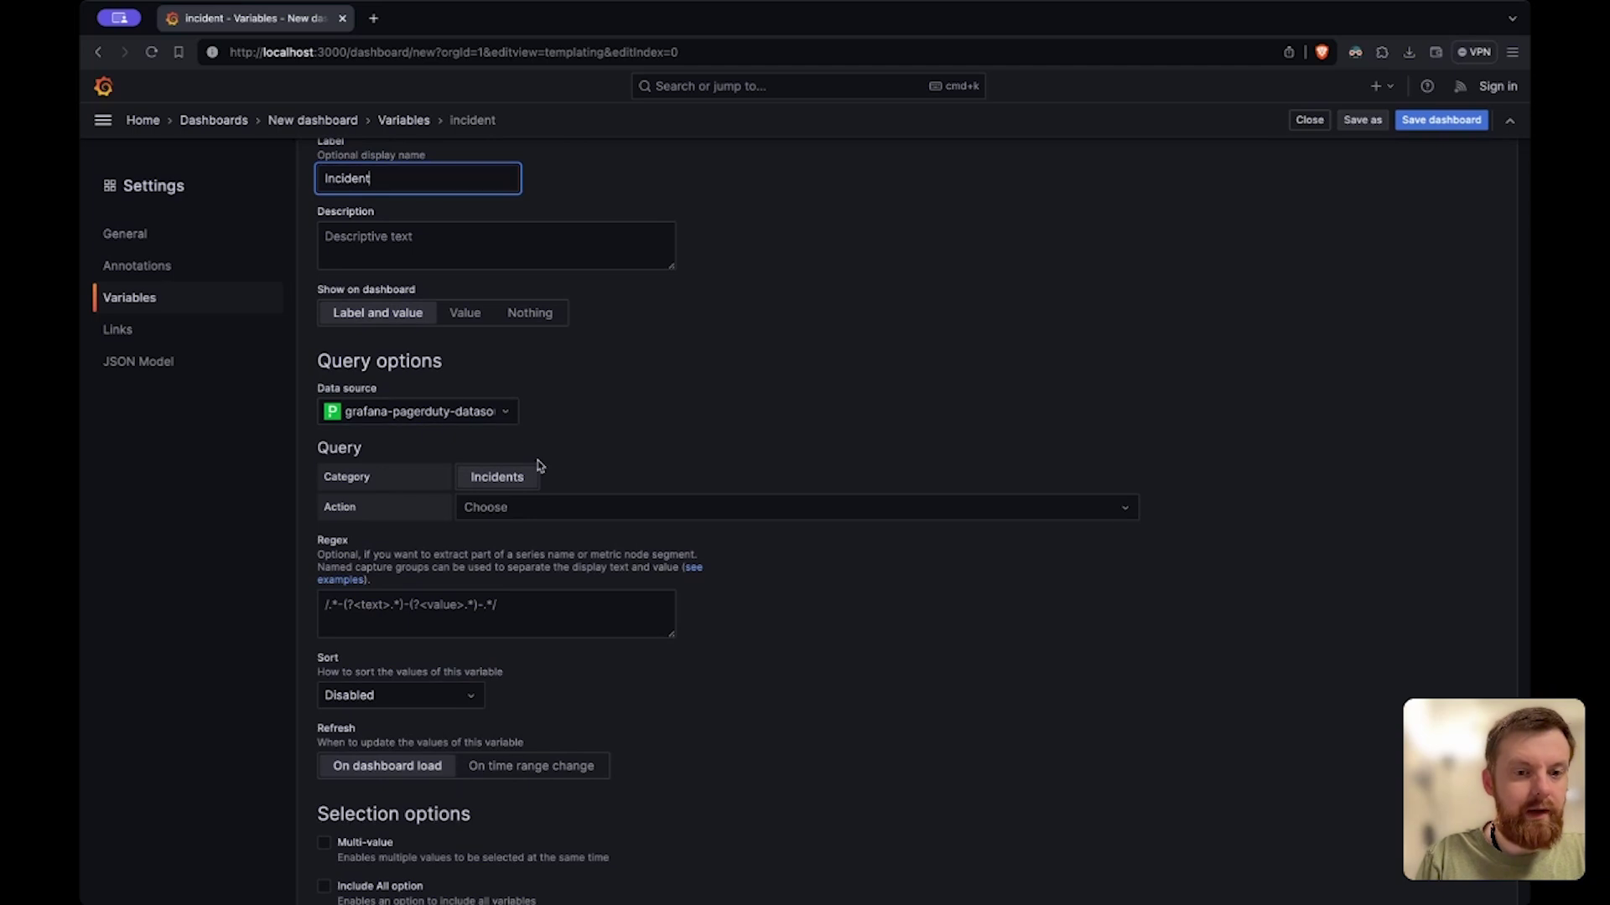
{"action": "left_click", "coordinate": [539, 508]}
{"action": "left_click", "coordinate": [550, 546]}
{"action": "scroll", "coordinate": [712, 561], "scroll_direction": "down", "scroll_amount": 3}
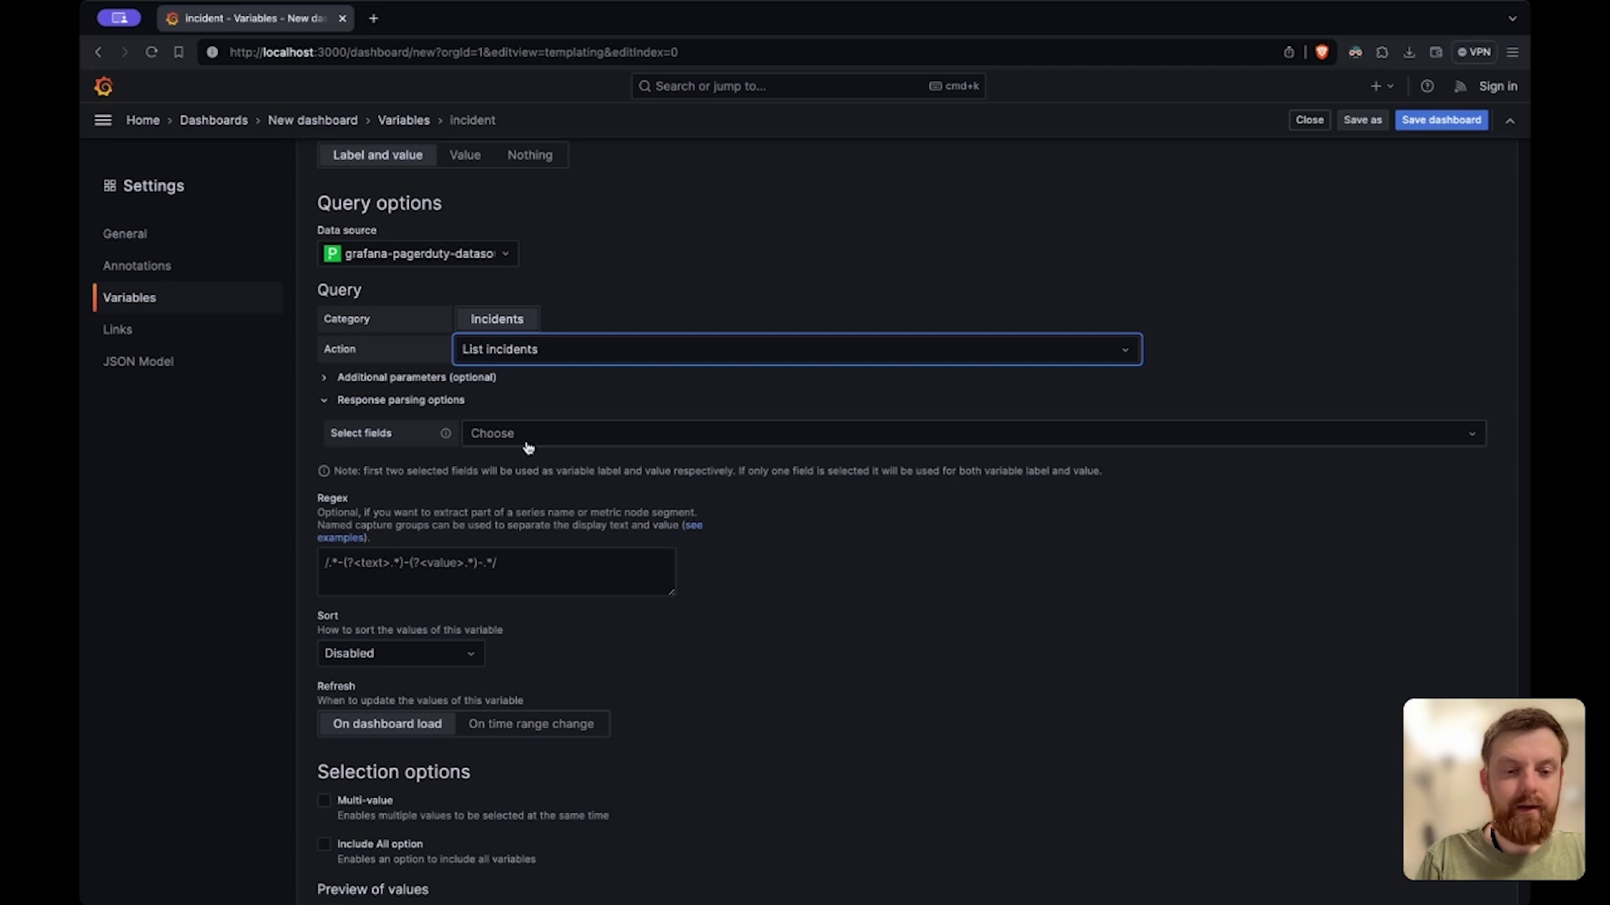
{"action": "left_click", "coordinate": [610, 475]}
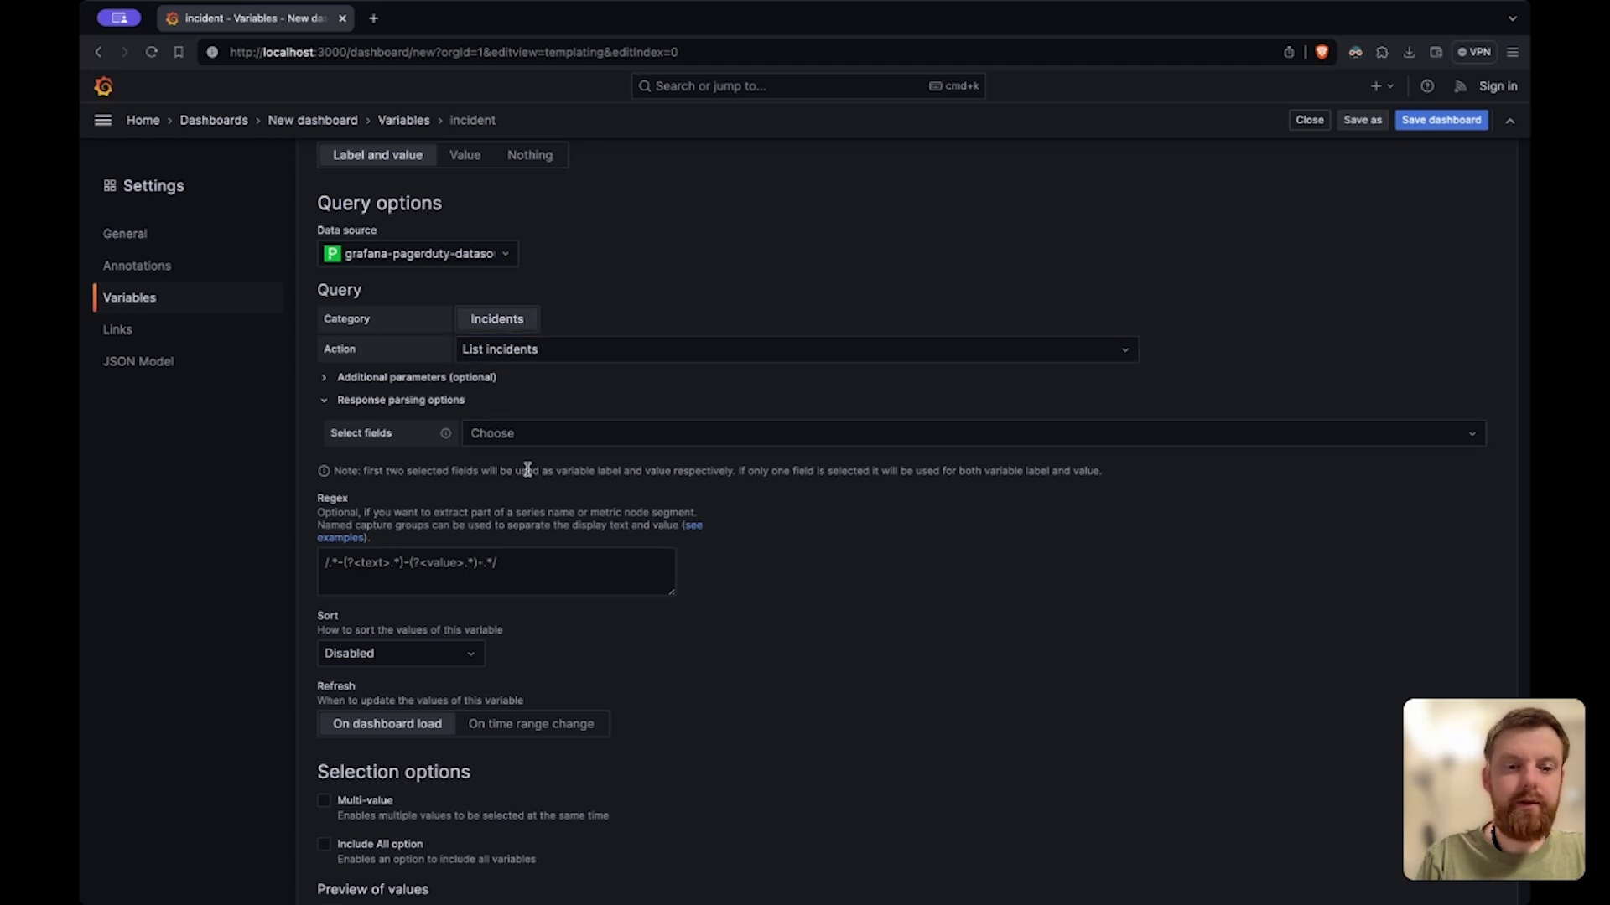
Step: Have the variable return summary and id fields, then apply it
{"action": "left_click", "coordinate": [498, 441]}
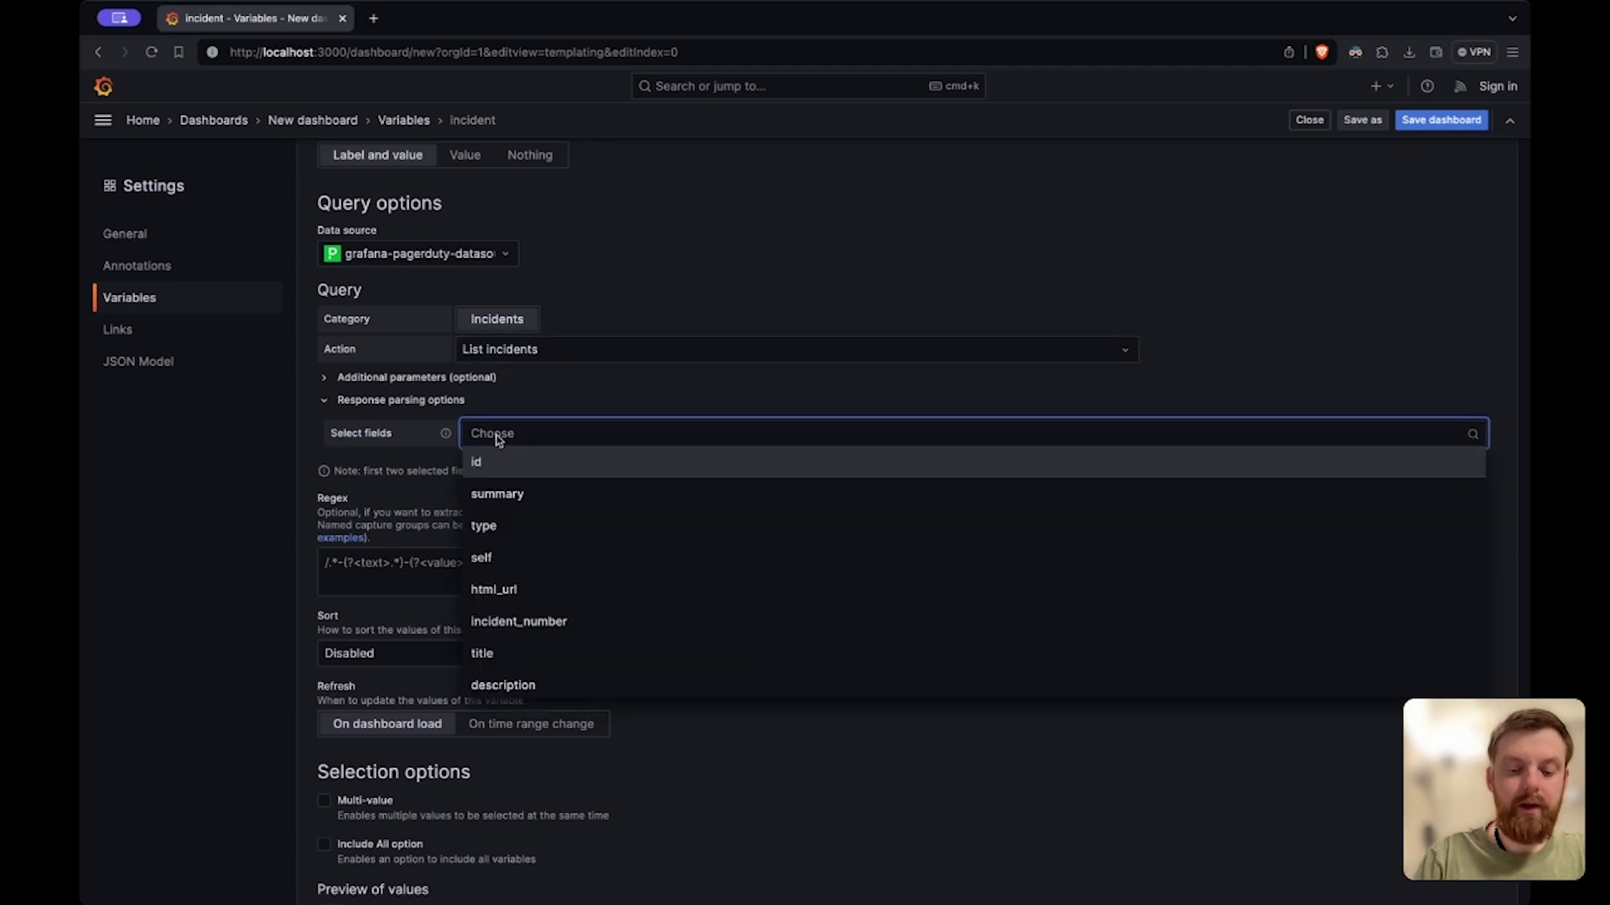
{"action": "type", "text": "summary"}
{"action": "key", "text": "Return"}
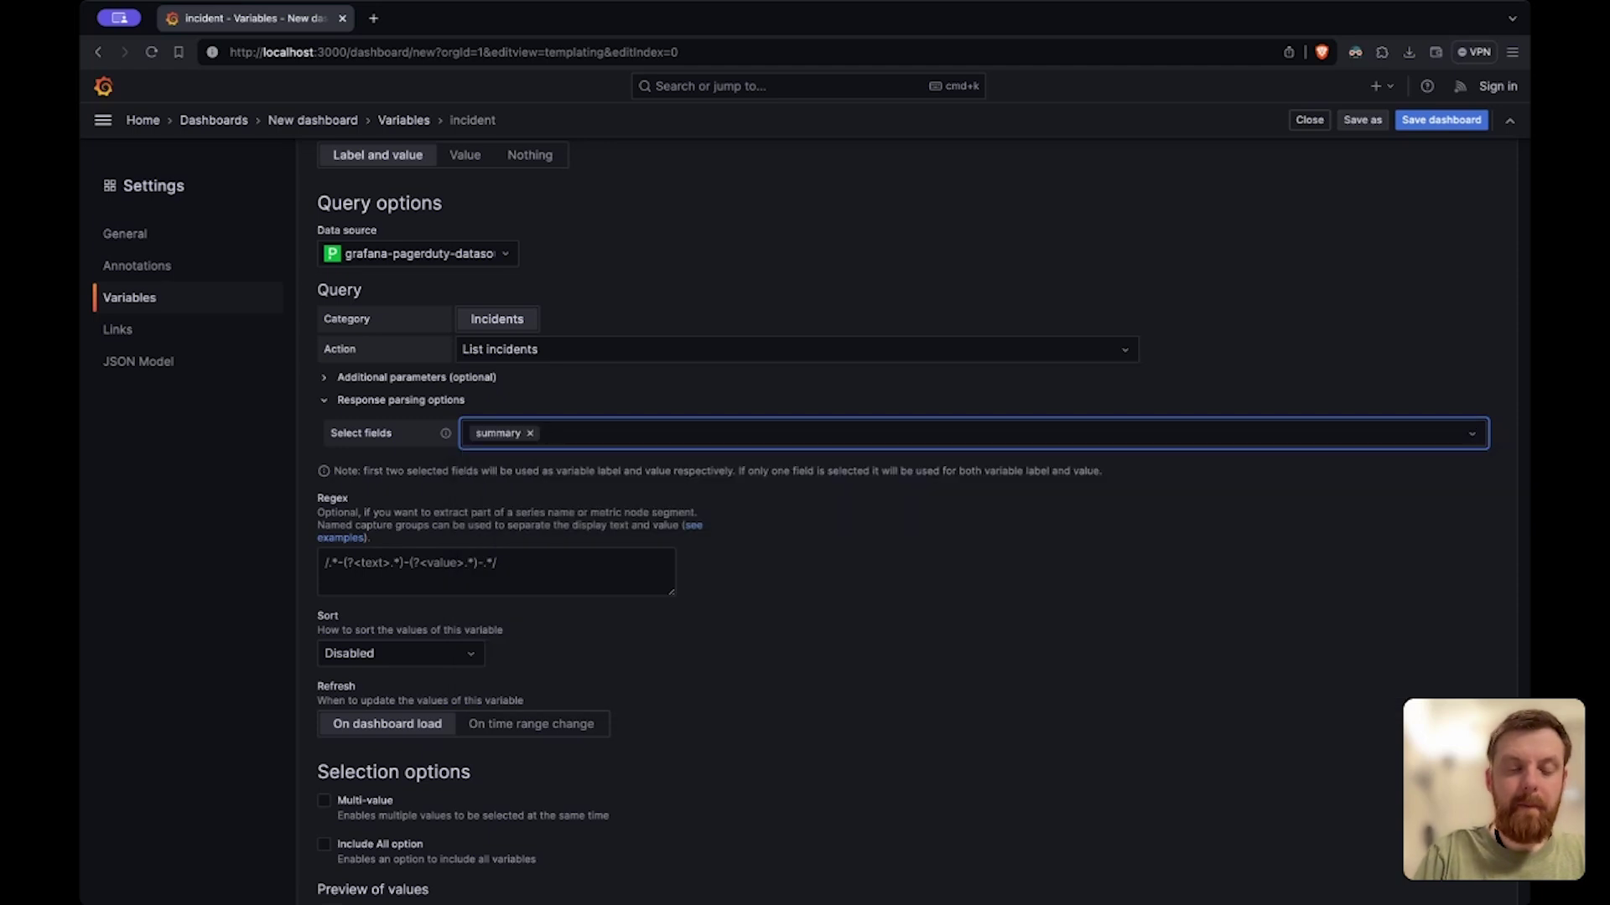
{"action": "type", "text": "id"}
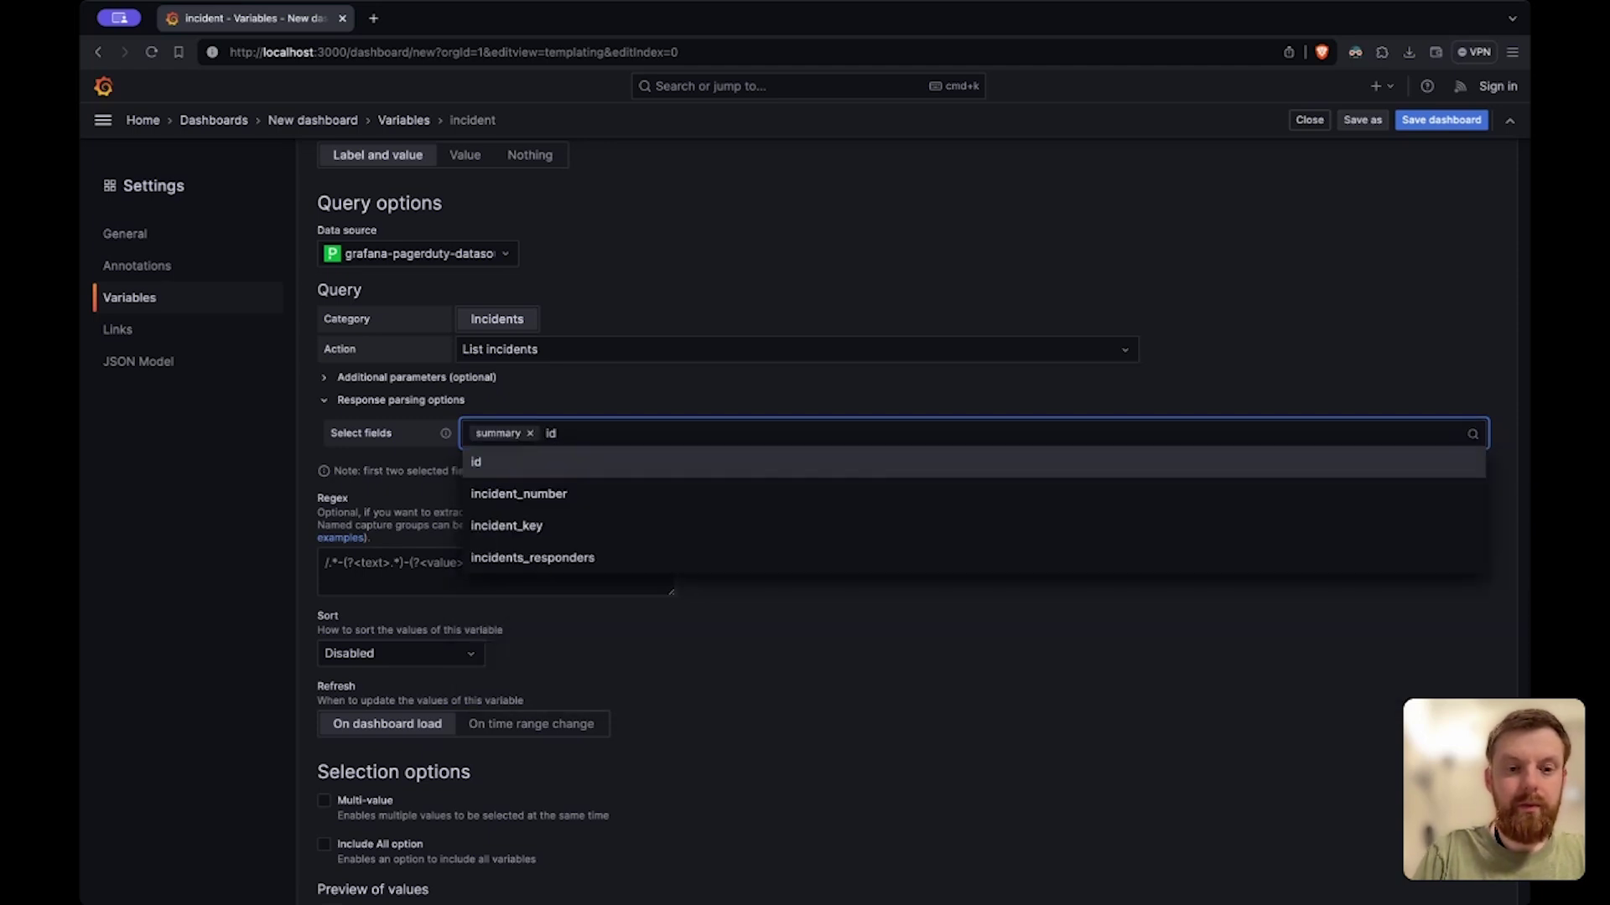
{"action": "key", "text": "Return"}
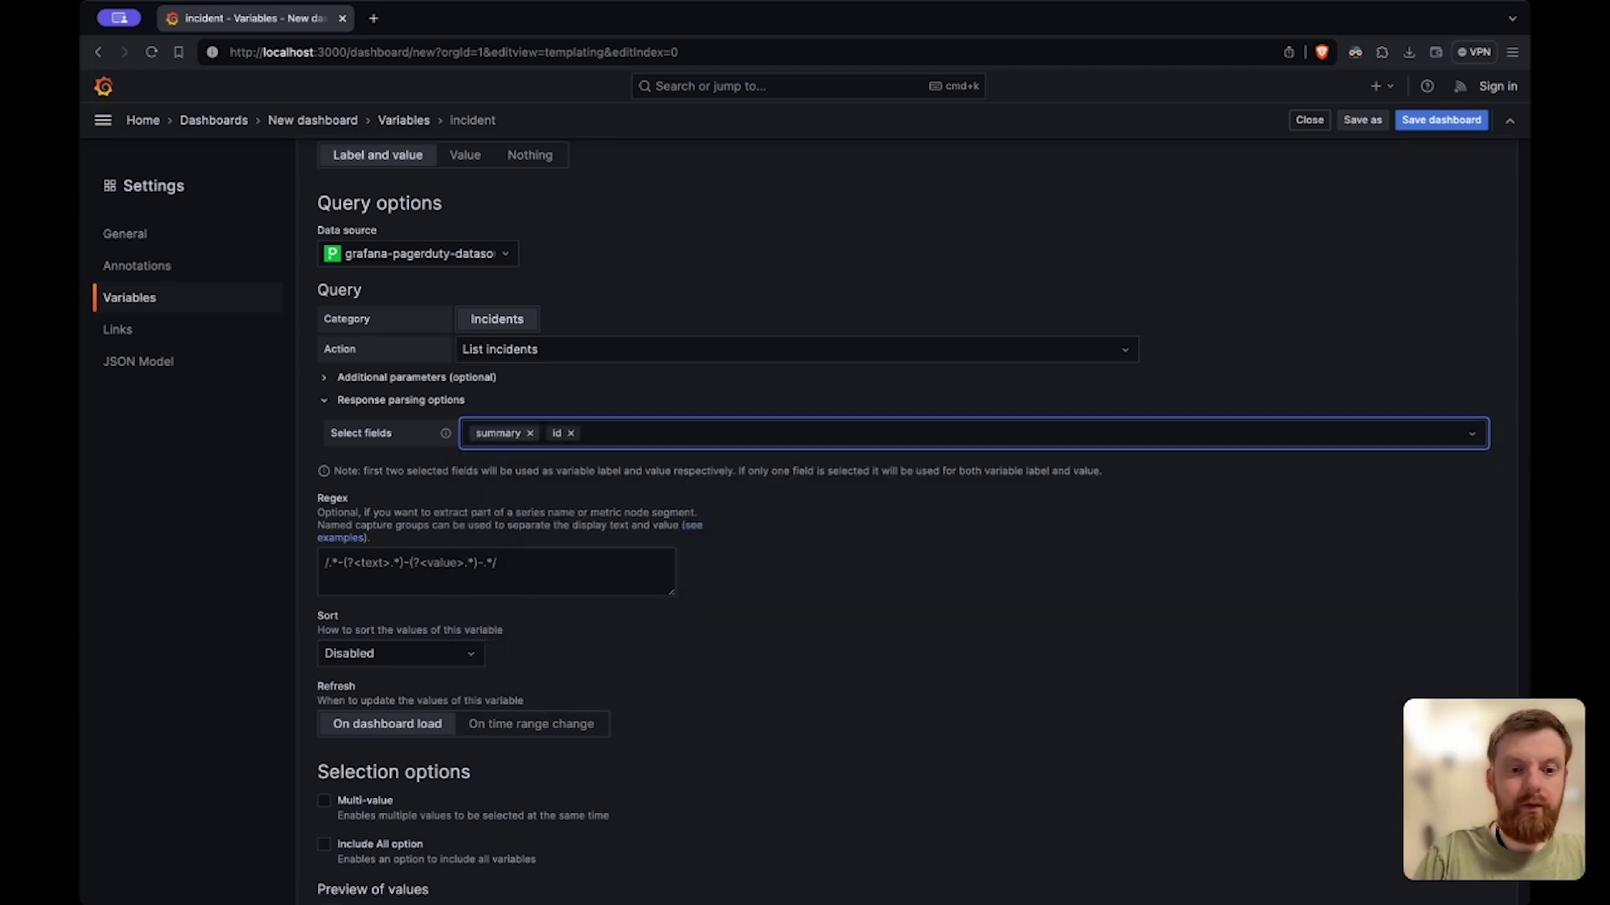
{"action": "left_click", "coordinate": [804, 711]}
{"action": "scroll", "coordinate": [803, 708], "scroll_direction": "down", "scroll_amount": 1}
{"action": "left_click_drag", "start_coordinate": [312, 829], "coordinate": [431, 829]}
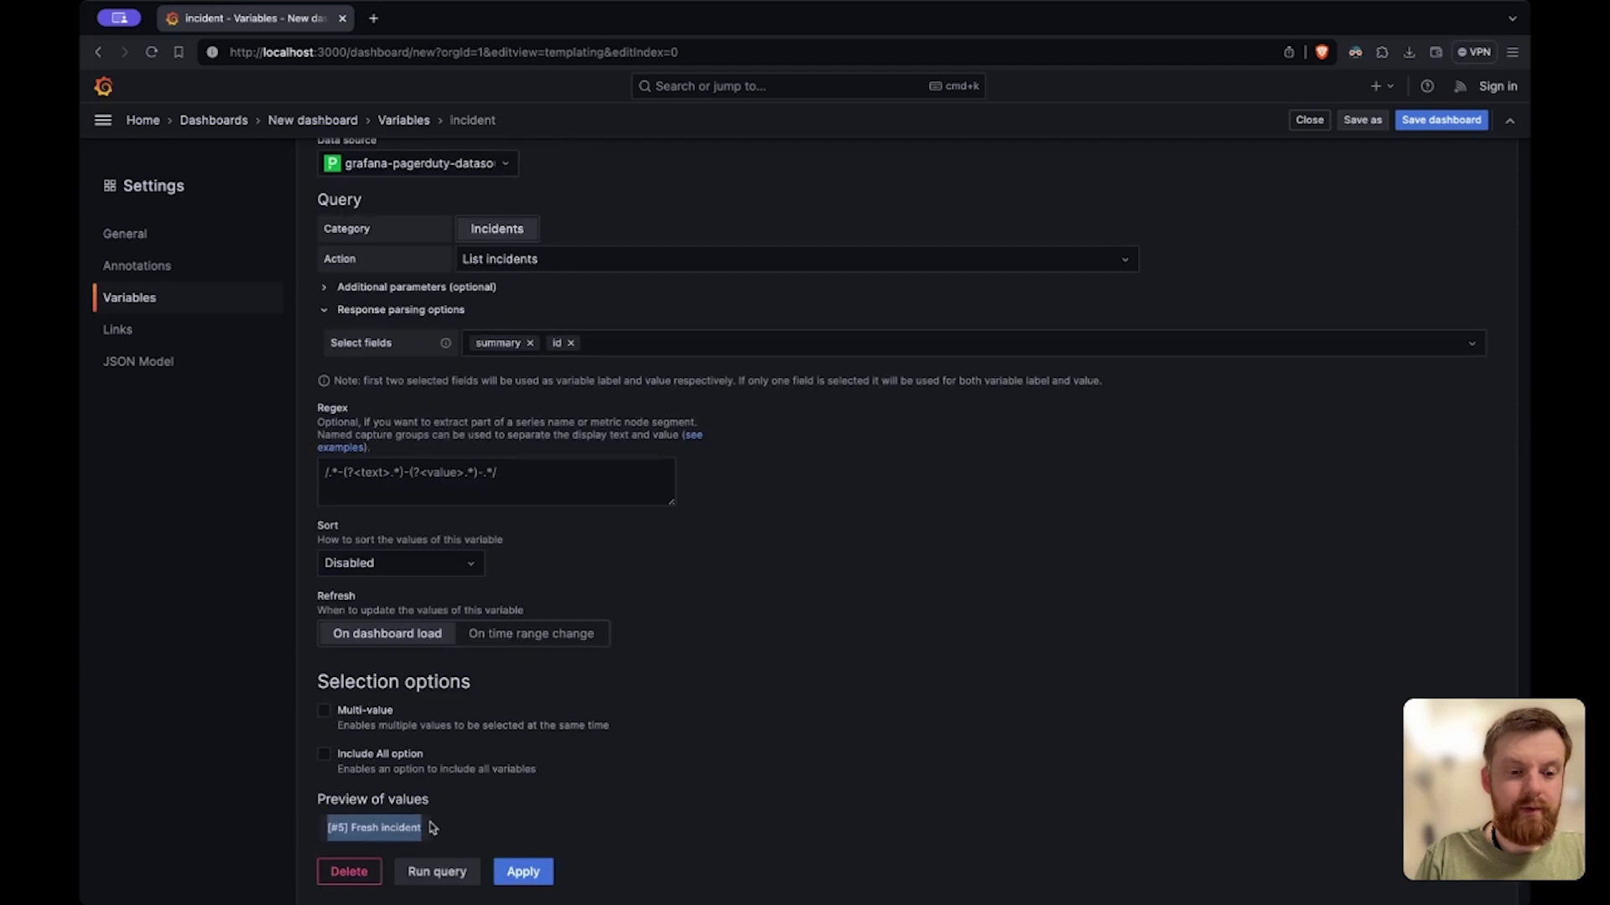
{"action": "left_click", "coordinate": [478, 820]}
{"action": "left_click", "coordinate": [523, 872]}
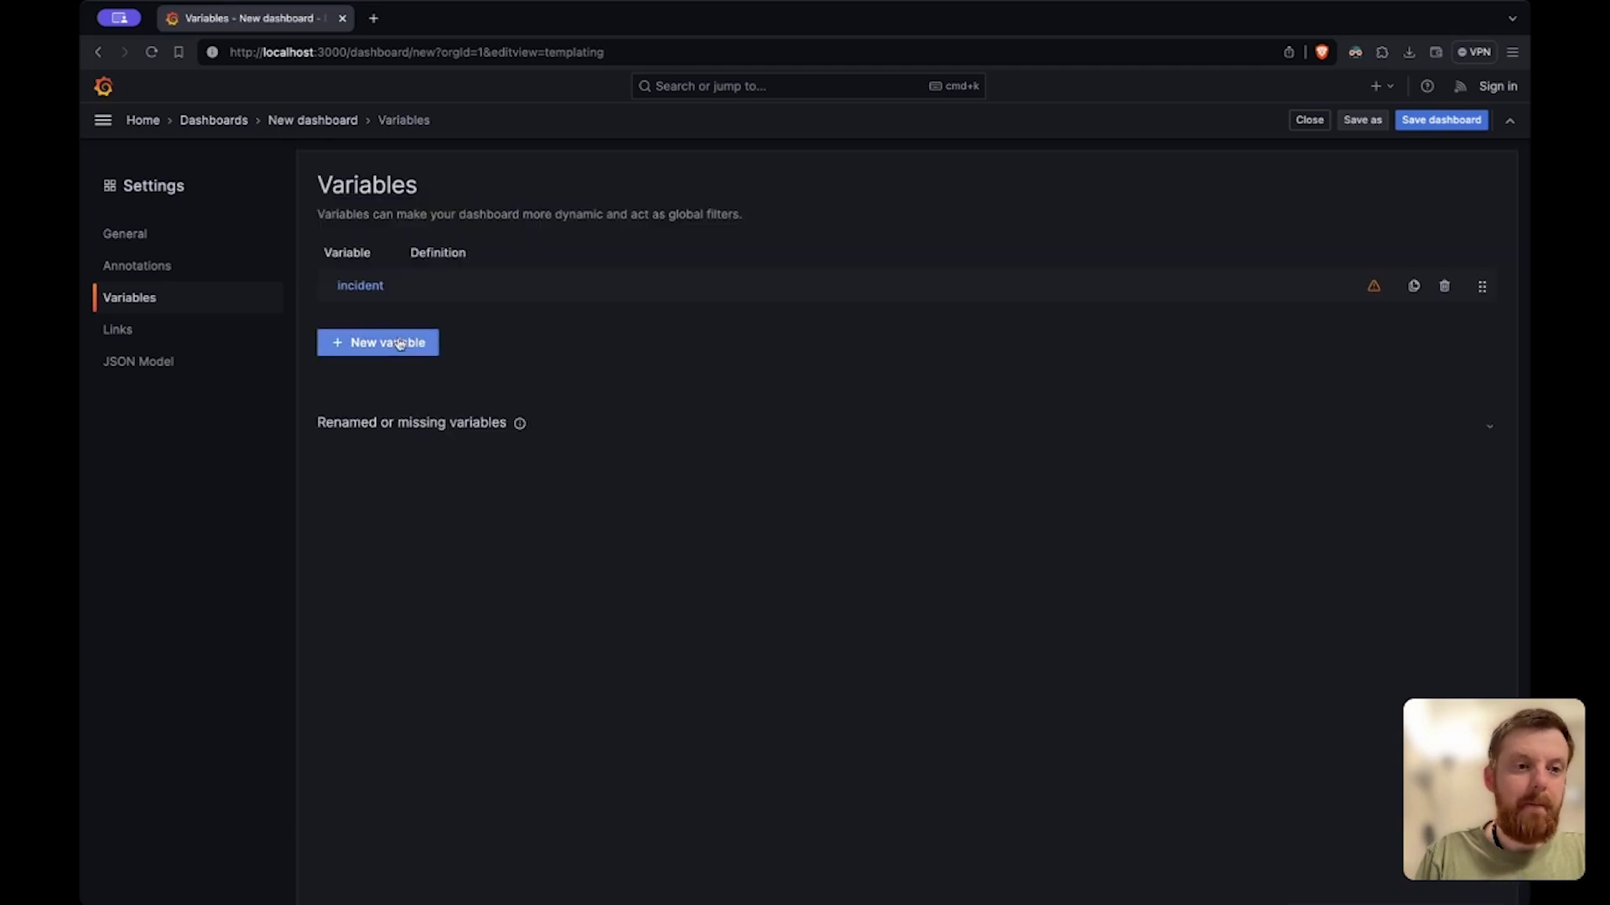
Step: Edit New Panel so its incident Id parameter uses $incident
{"action": "left_click", "coordinate": [313, 121]}
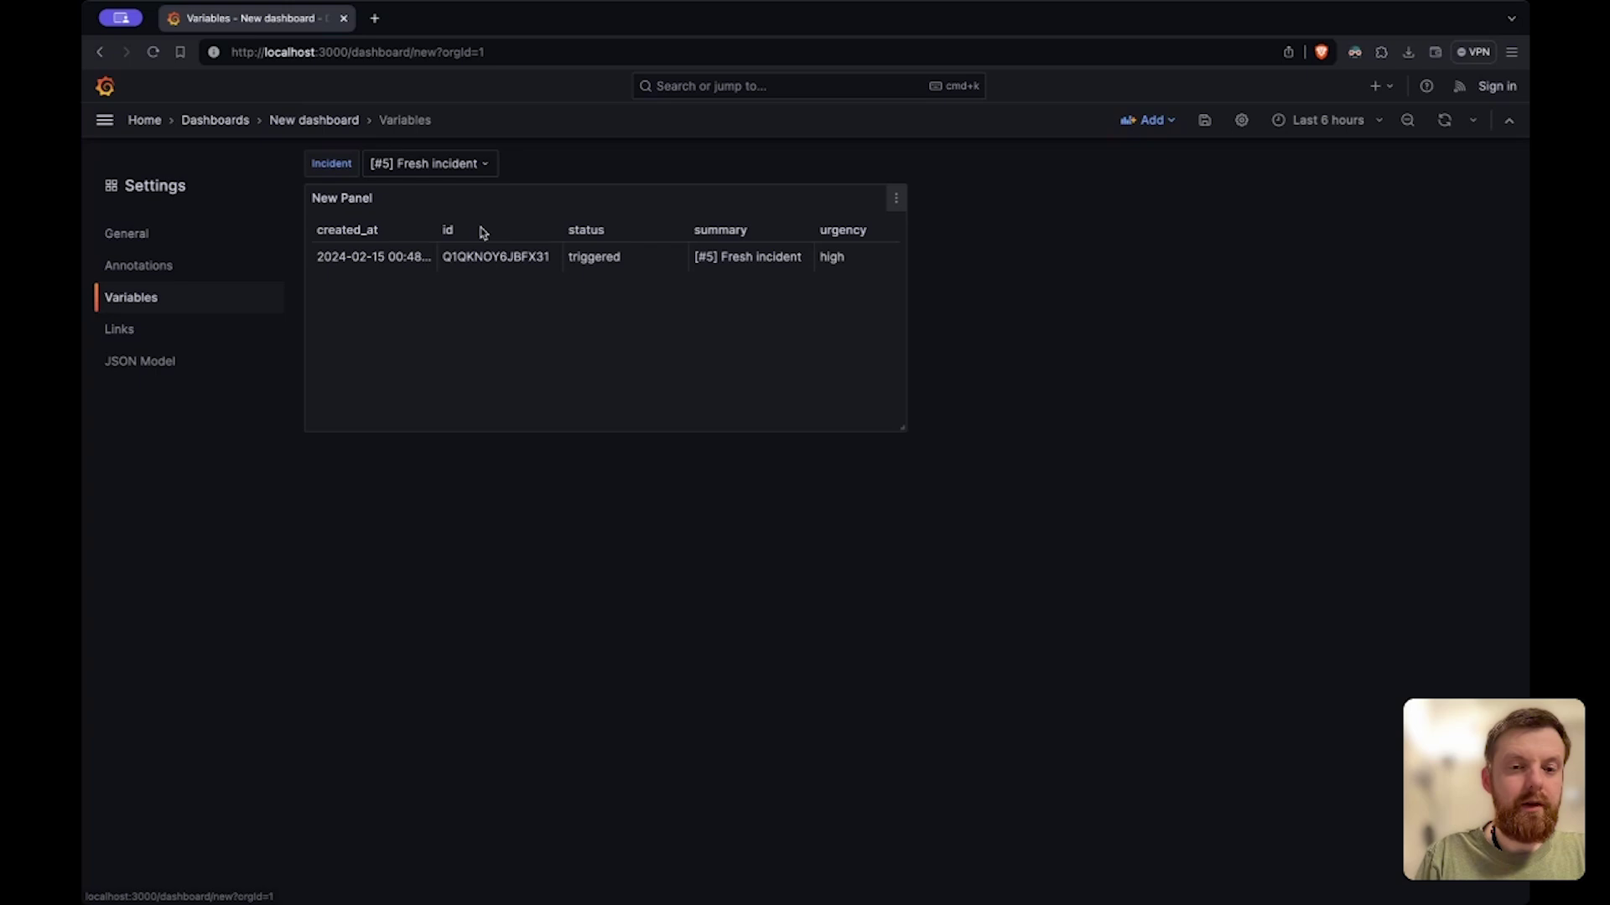
{"action": "key", "text": "e"}
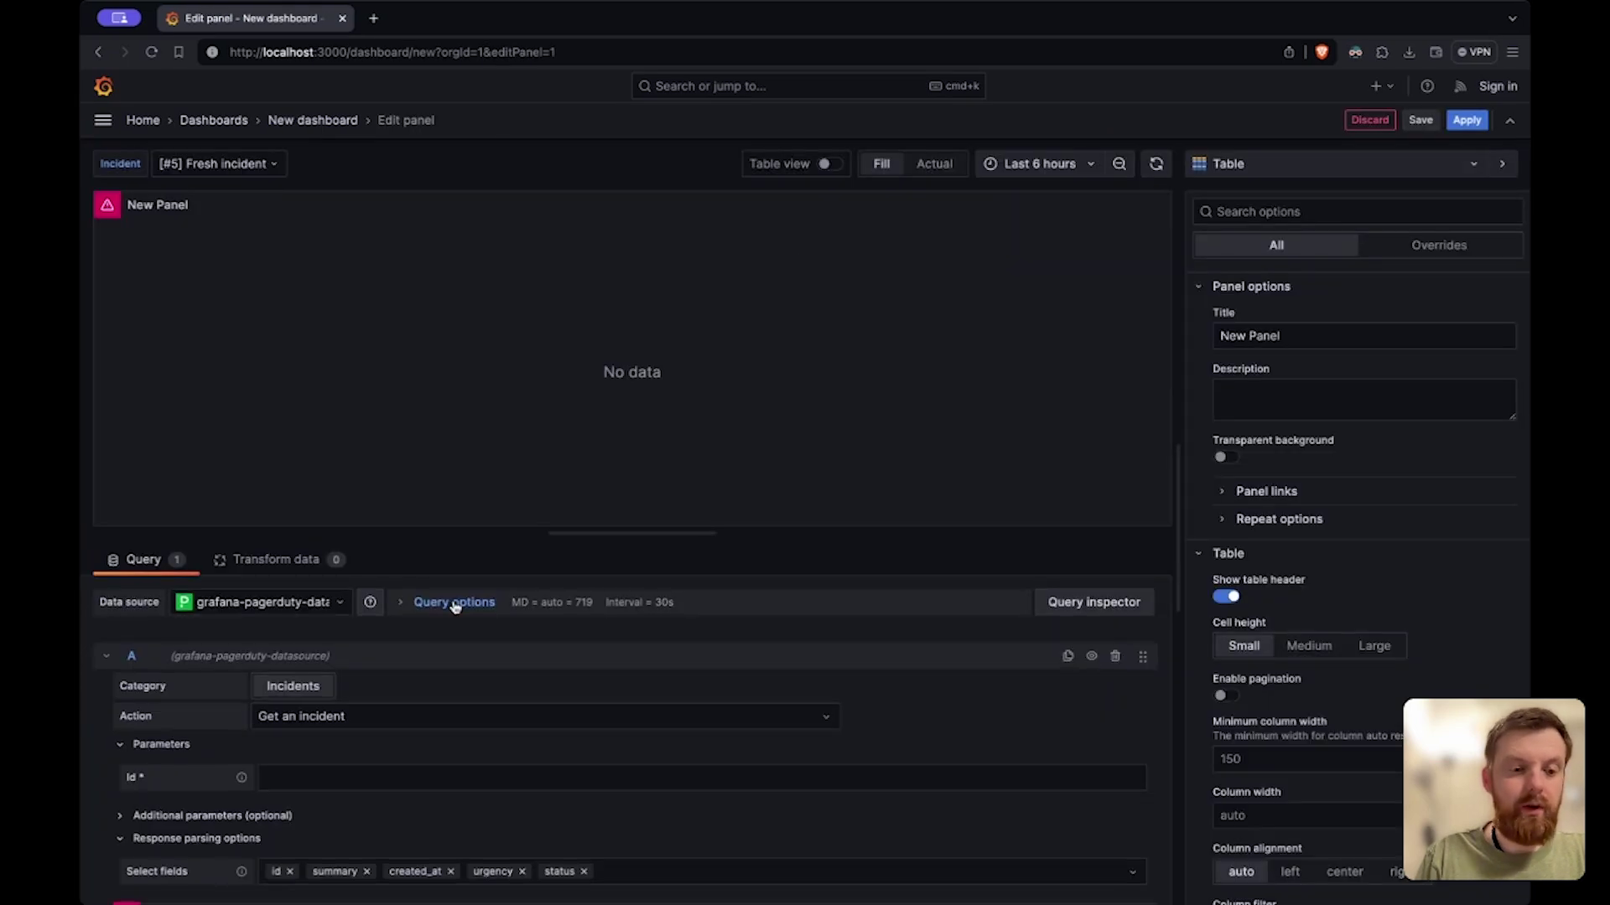
{"action": "scroll", "coordinate": [332, 678], "scroll_direction": "down", "scroll_amount": 1}
{"action": "left_click", "coordinate": [295, 685]}
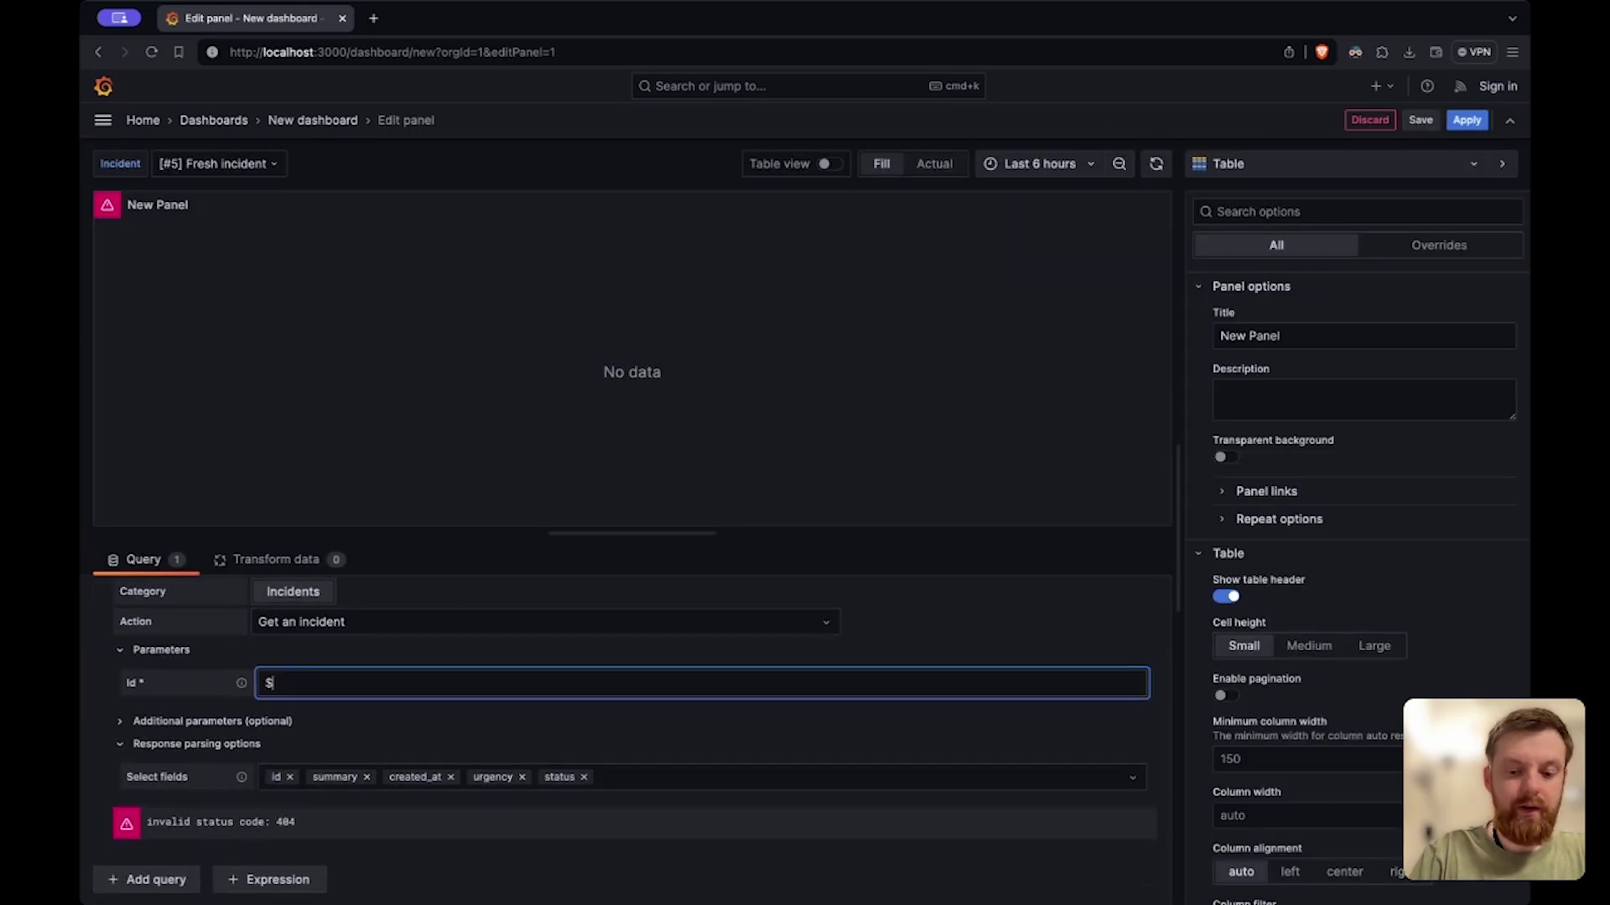
{"action": "type", "text": "$incident"}
{"action": "left_click", "coordinate": [386, 708]}
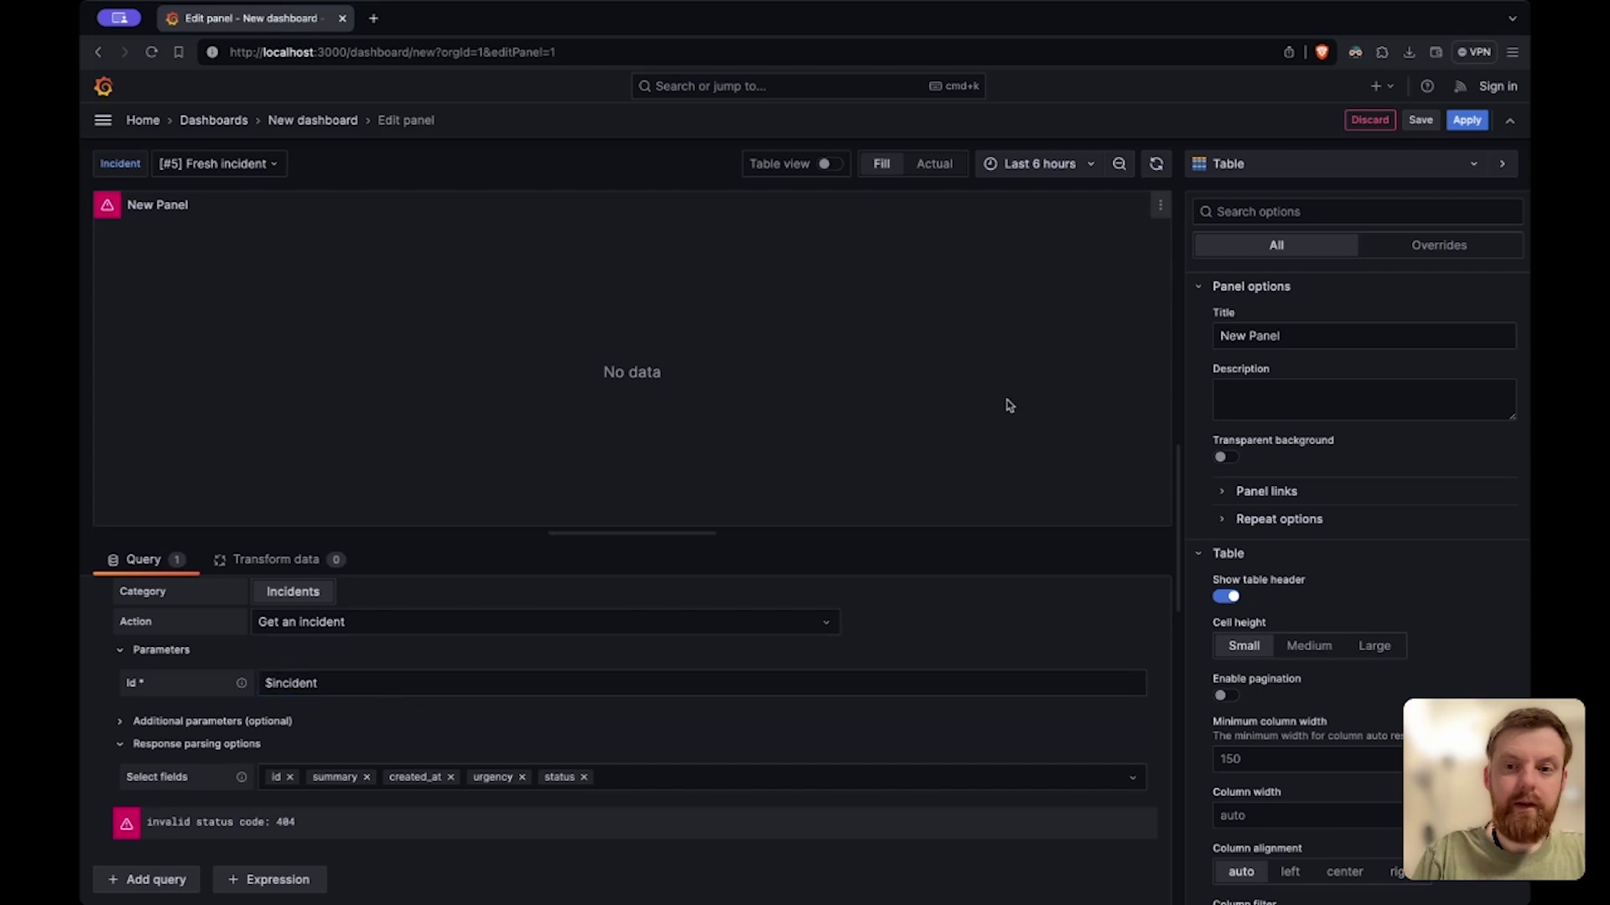
Step: Refresh, pick [#5] Fresh incident, set the range to Last 30 days, and exit editing
{"action": "left_click", "coordinate": [1159, 165]}
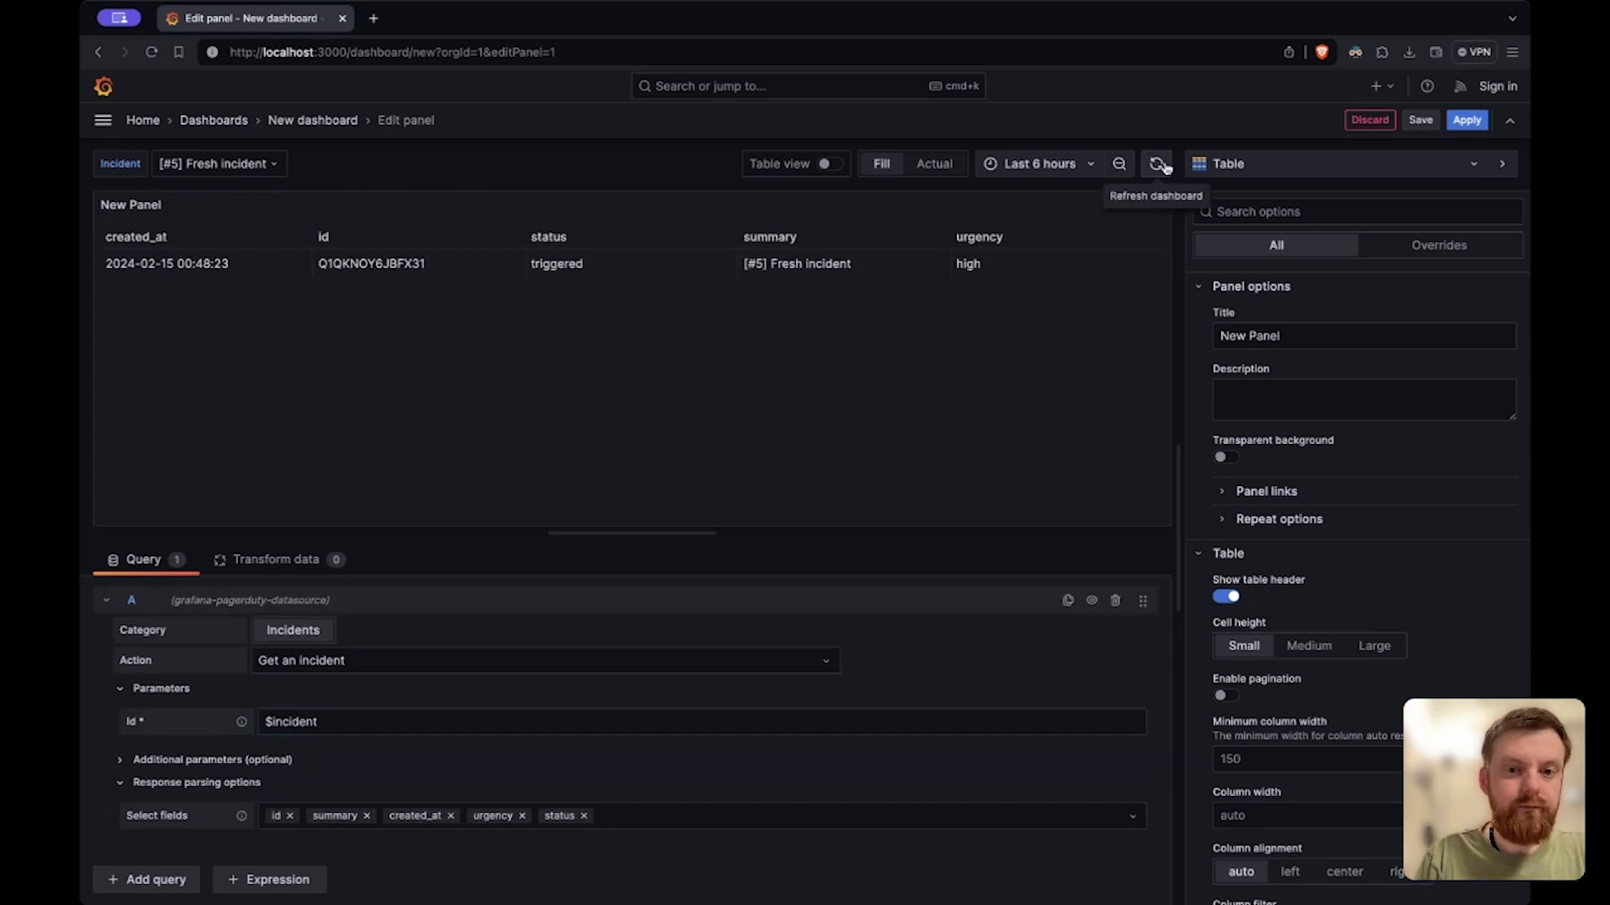
{"action": "left_click", "coordinate": [237, 170]}
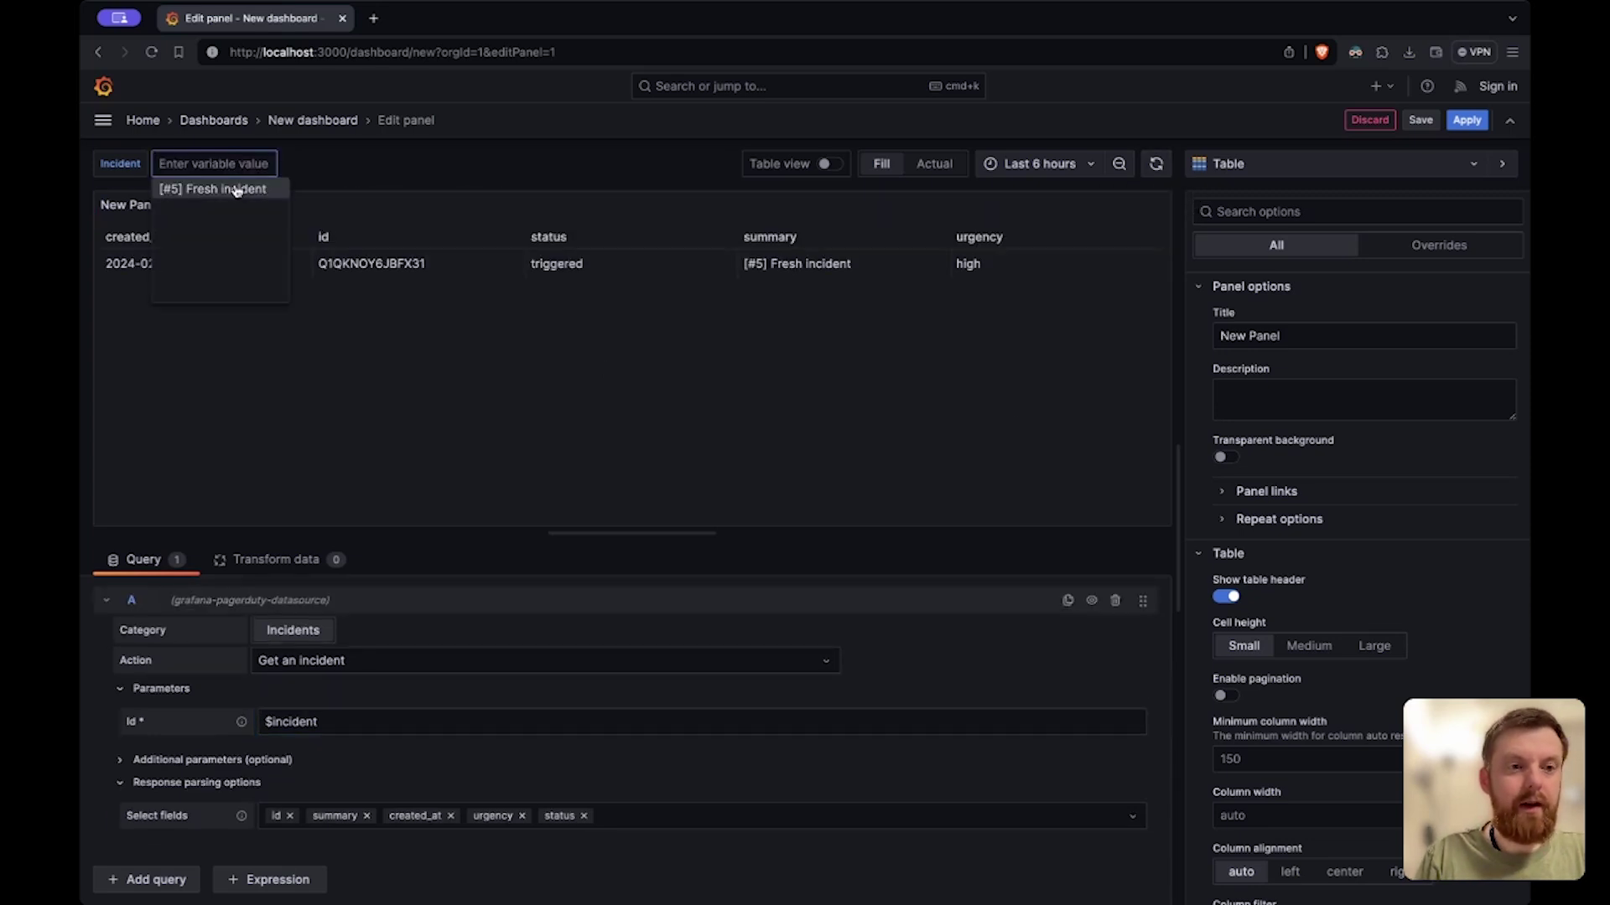
{"action": "key", "text": "Return"}
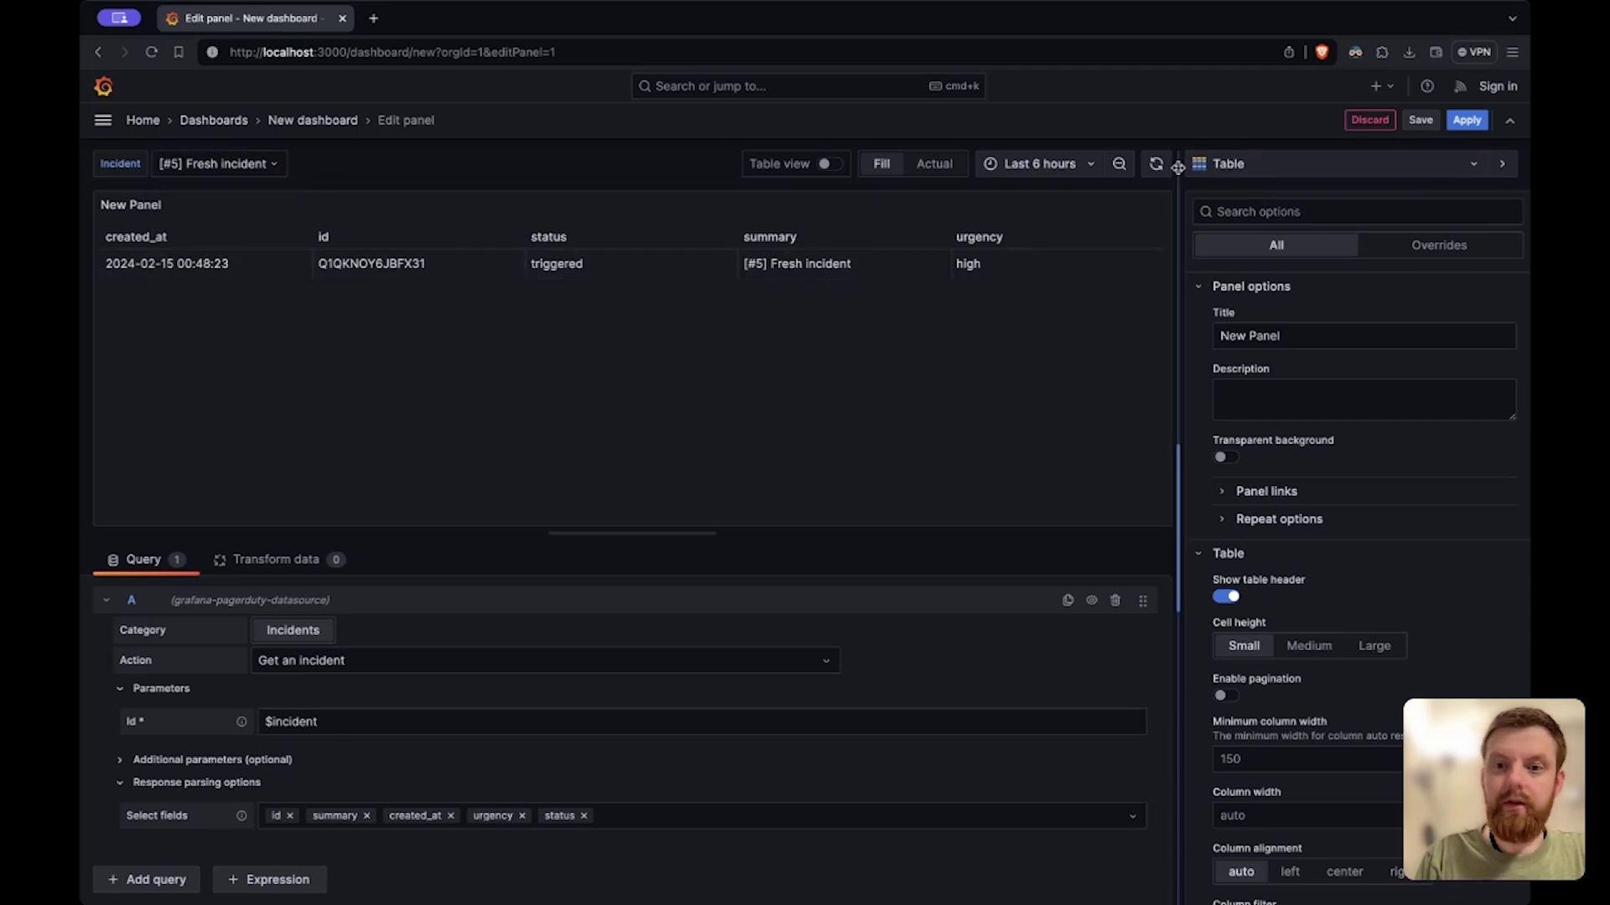
{"action": "left_click", "coordinate": [1050, 168]}
{"action": "scroll", "coordinate": [1027, 461], "scroll_direction": "down", "scroll_amount": 2}
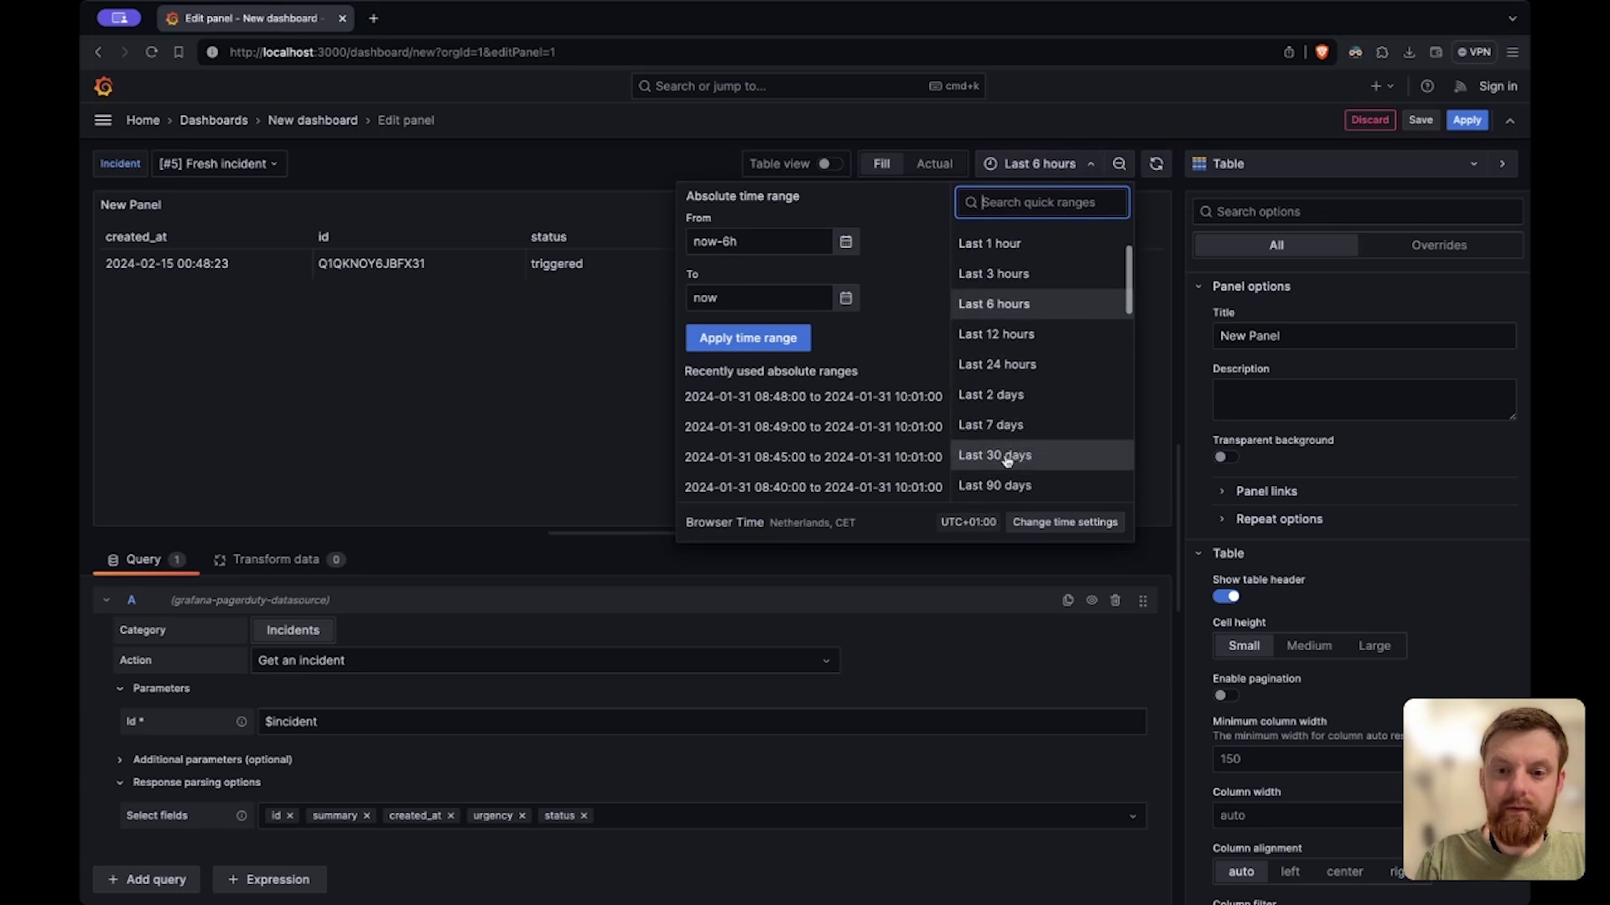
{"action": "left_click", "coordinate": [1015, 460]}
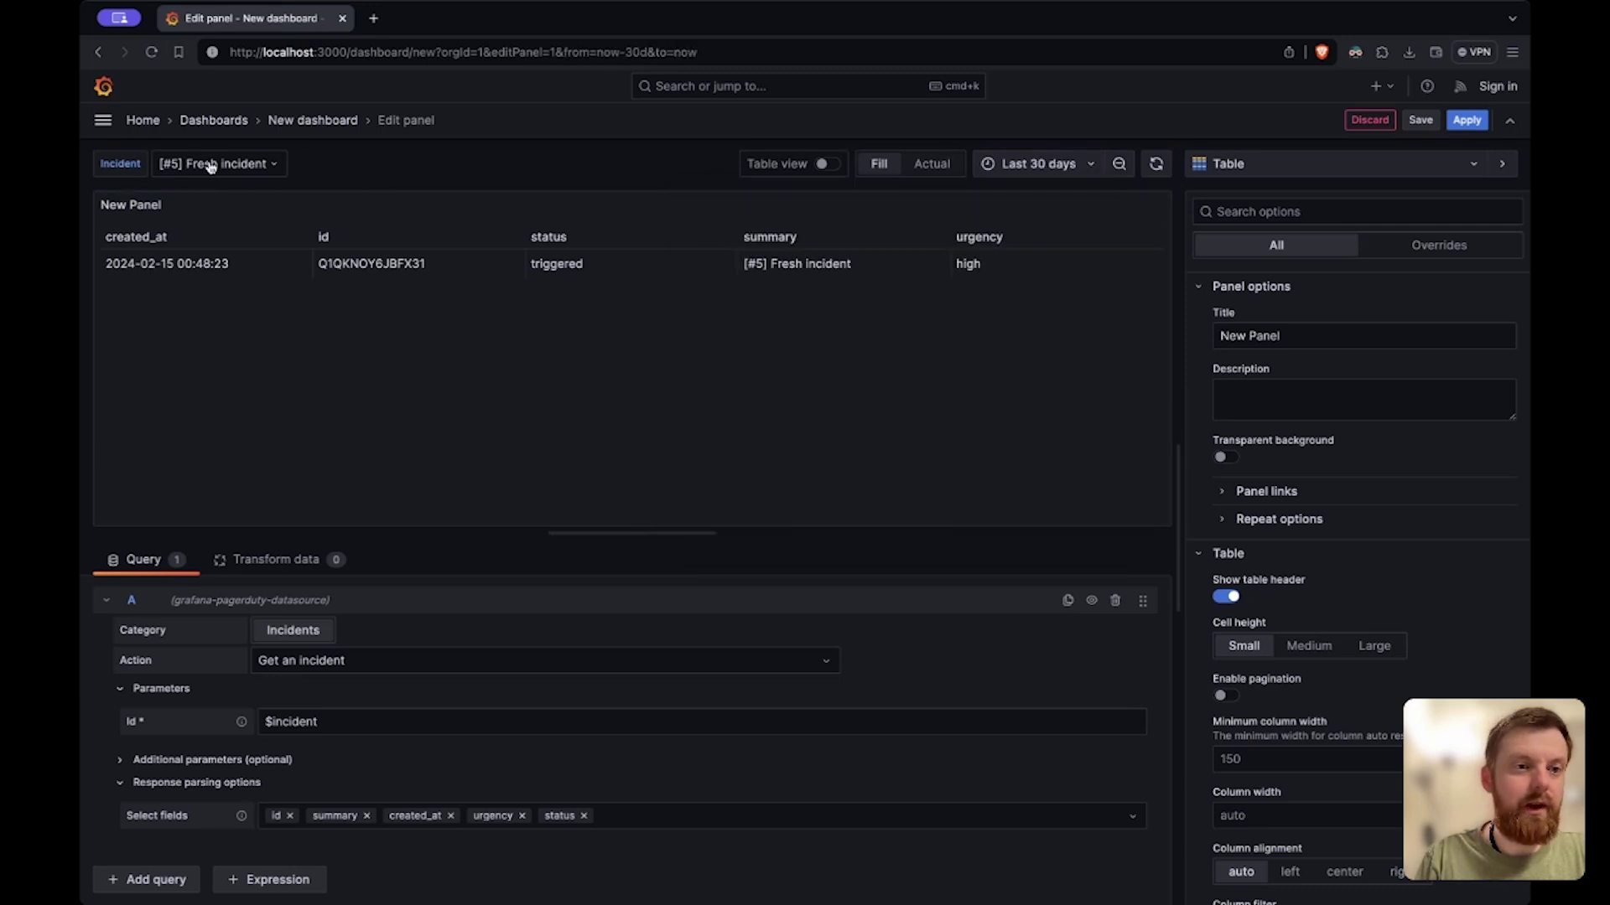
{"action": "left_click", "coordinate": [344, 122]}
Step: Make the incident variable refresh its values whenever the time range changes
{"action": "left_click", "coordinate": [268, 165]}
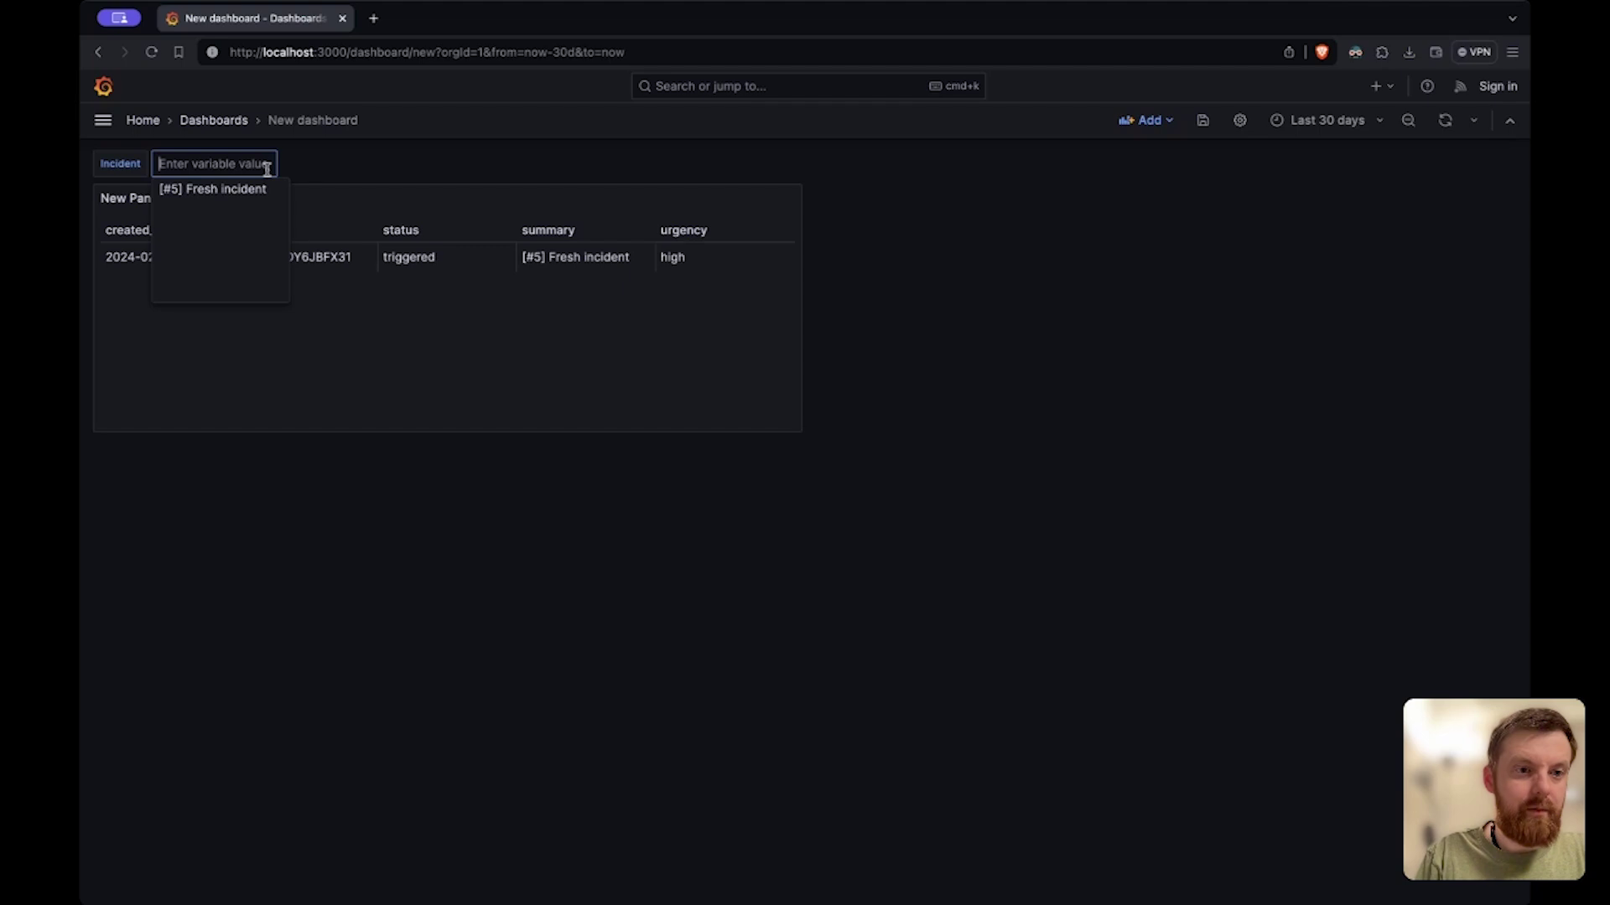
{"action": "left_click", "coordinate": [329, 170]}
{"action": "left_click", "coordinate": [1239, 121]}
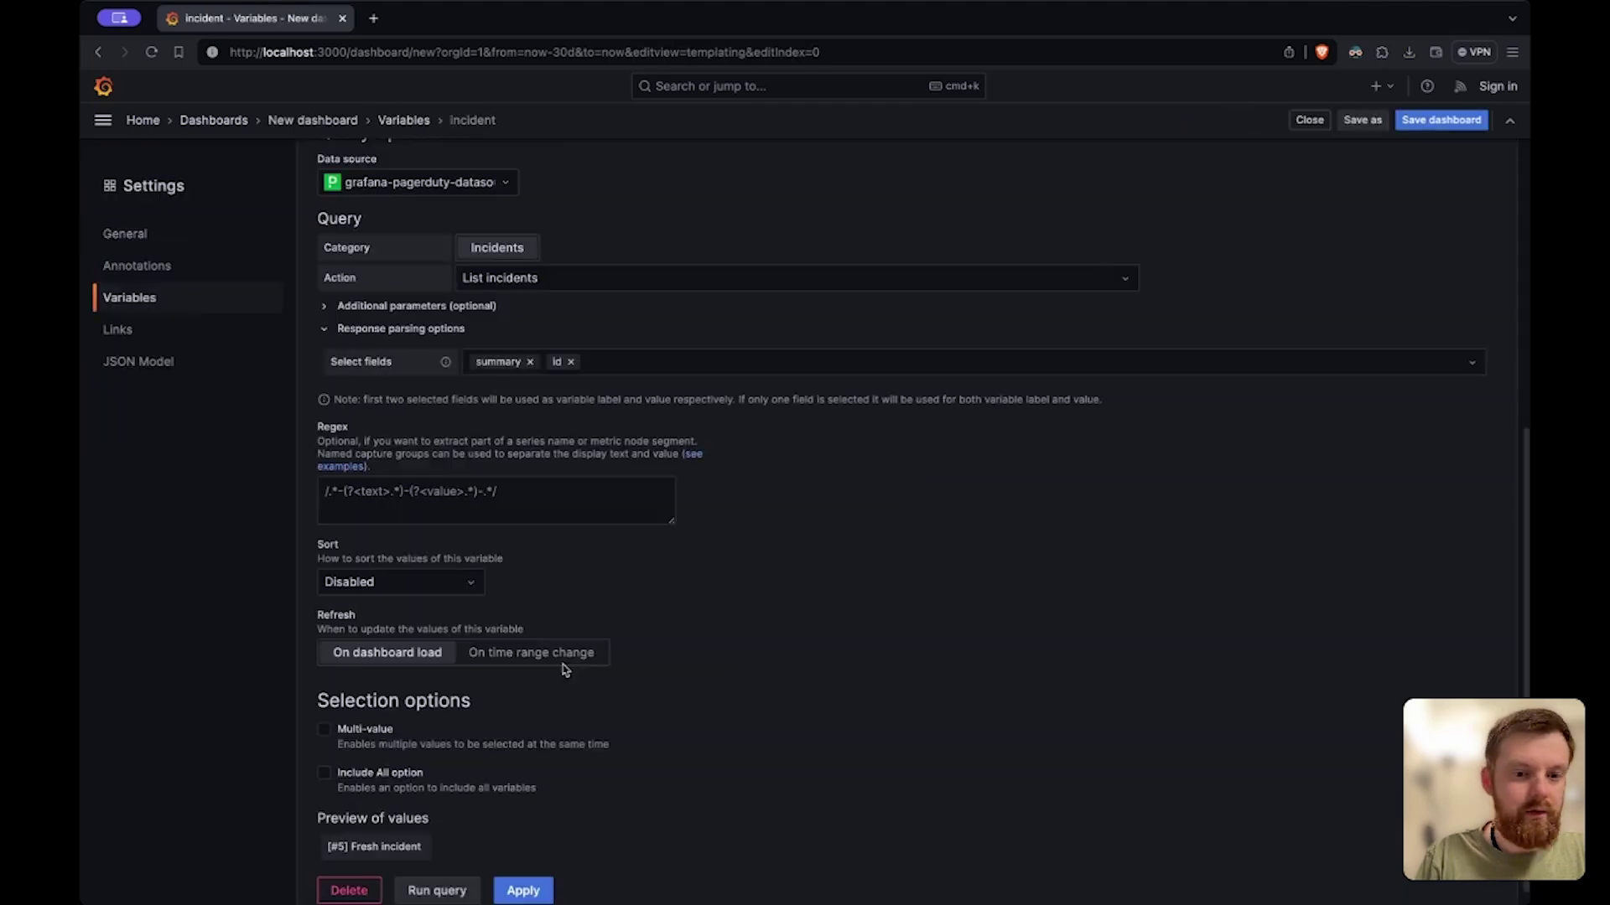
{"action": "left_click", "coordinate": [542, 661]}
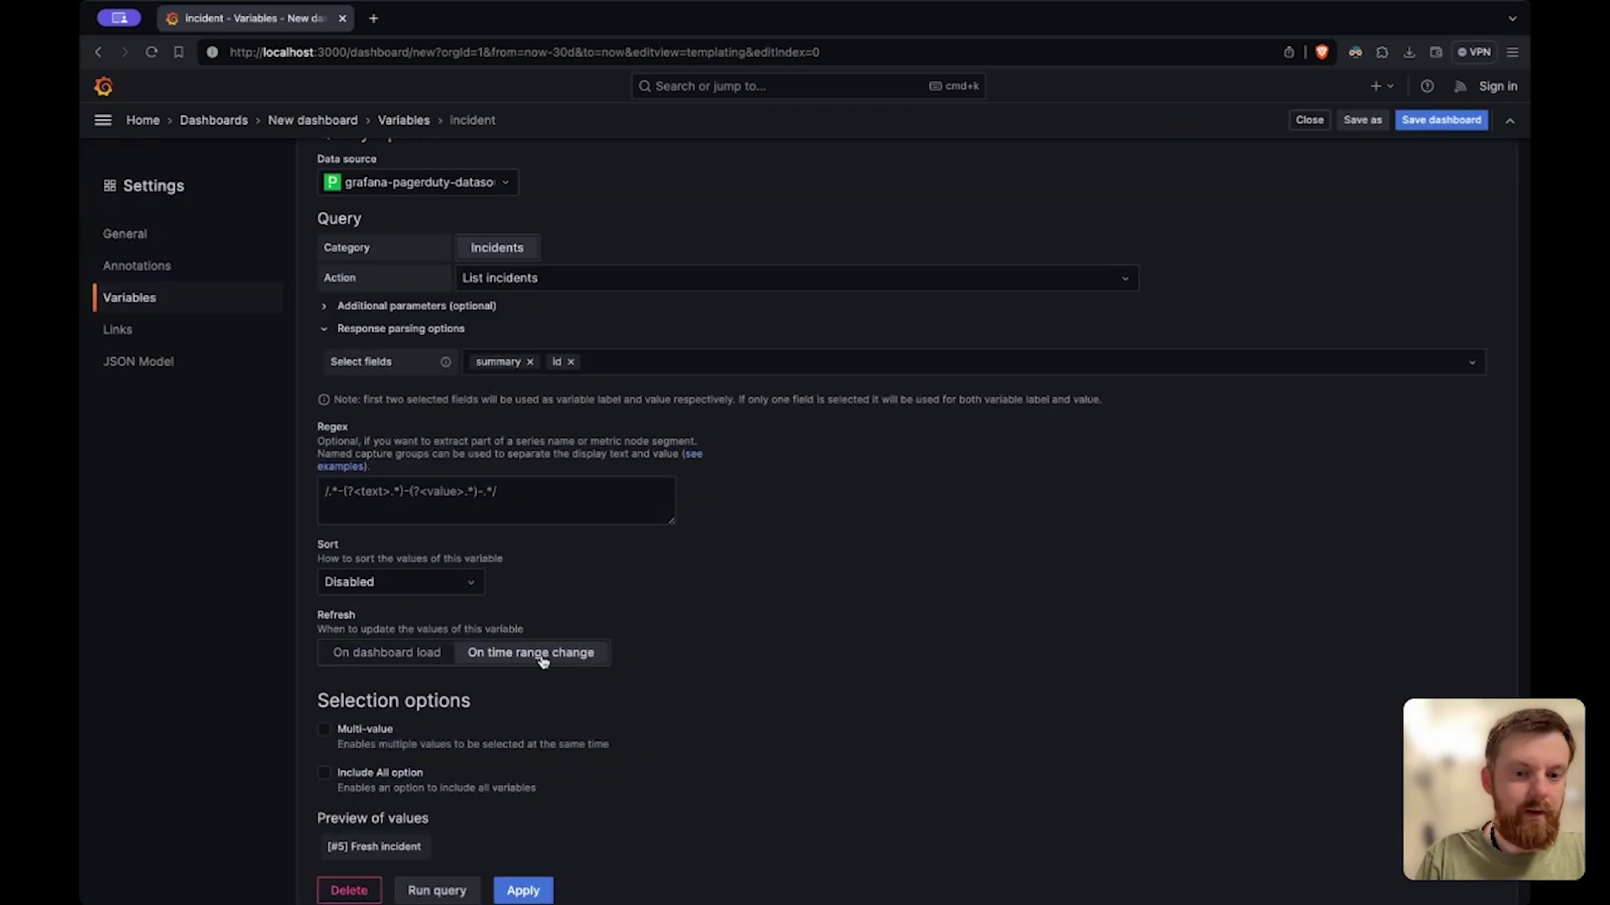
{"action": "left_click", "coordinate": [521, 891]}
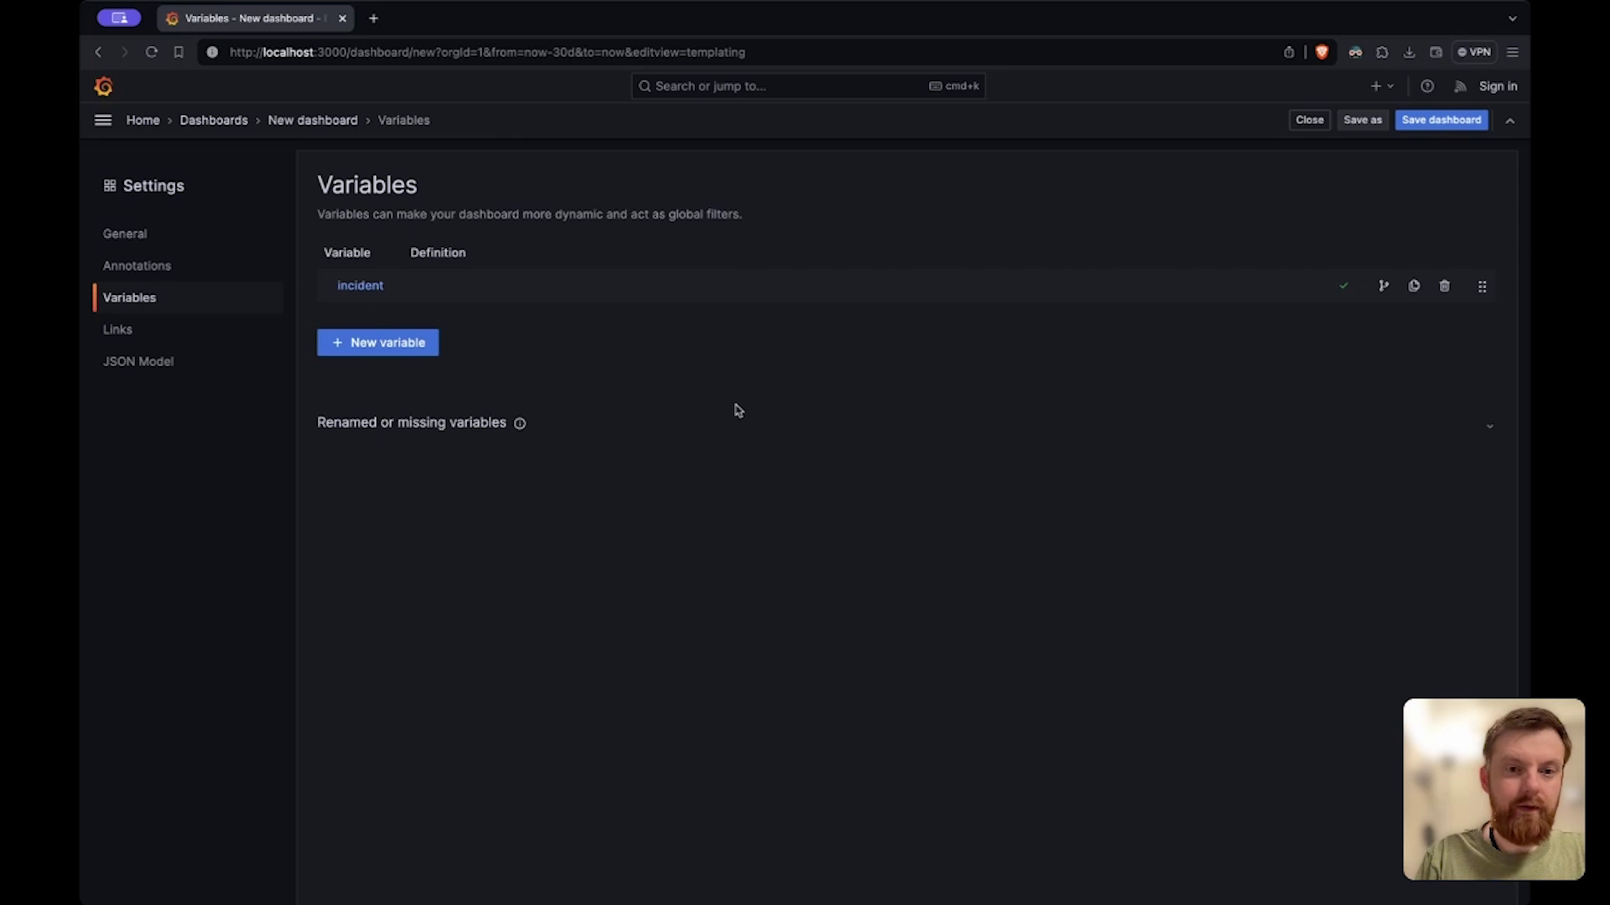
{"action": "left_click", "coordinate": [310, 122]}
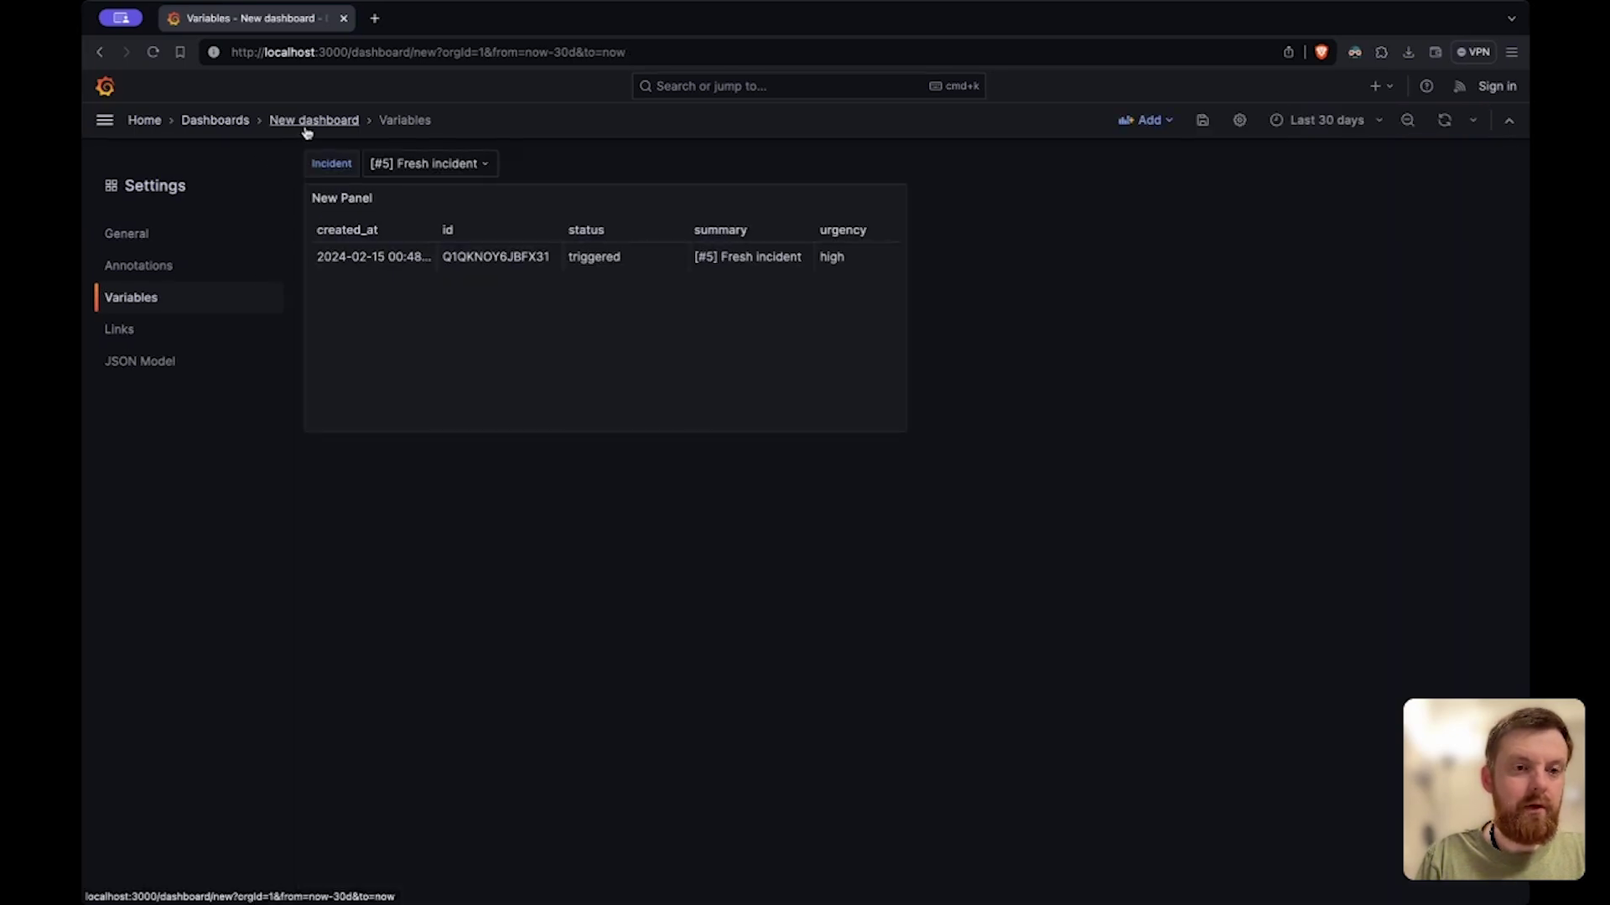
Step: Widen the dashboard time range to Last 90 days
{"action": "left_click", "coordinate": [417, 167]}
{"action": "left_click", "coordinate": [1017, 244]}
{"action": "left_click", "coordinate": [1325, 120]}
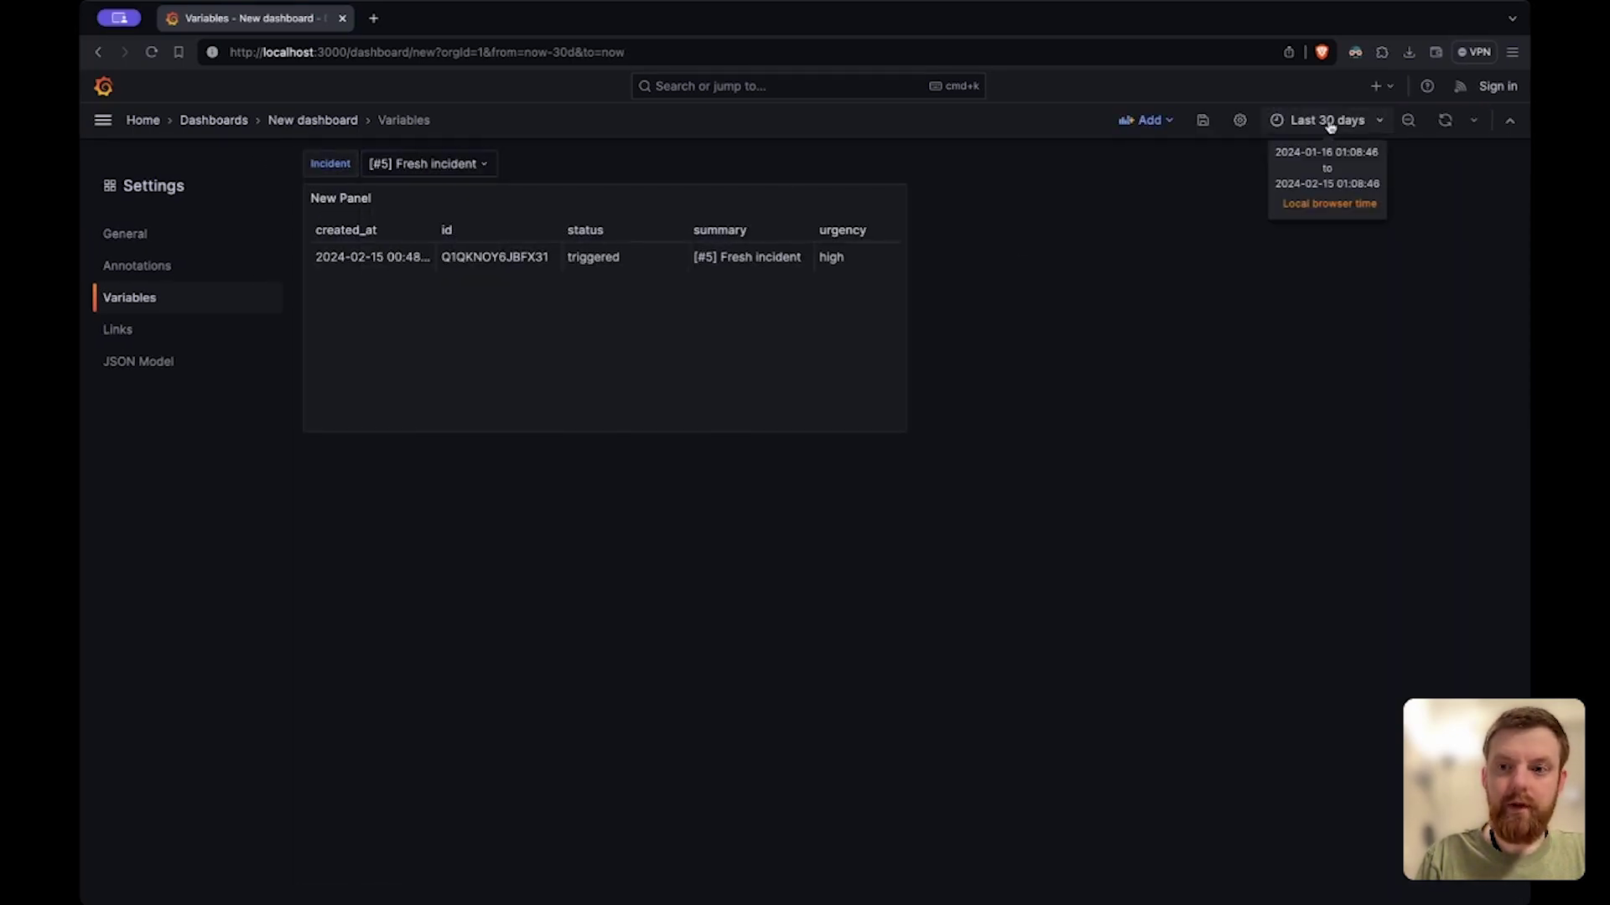
{"action": "scroll", "coordinate": [1330, 349], "scroll_direction": "down", "scroll_amount": 2}
{"action": "left_click", "coordinate": [1295, 439]}
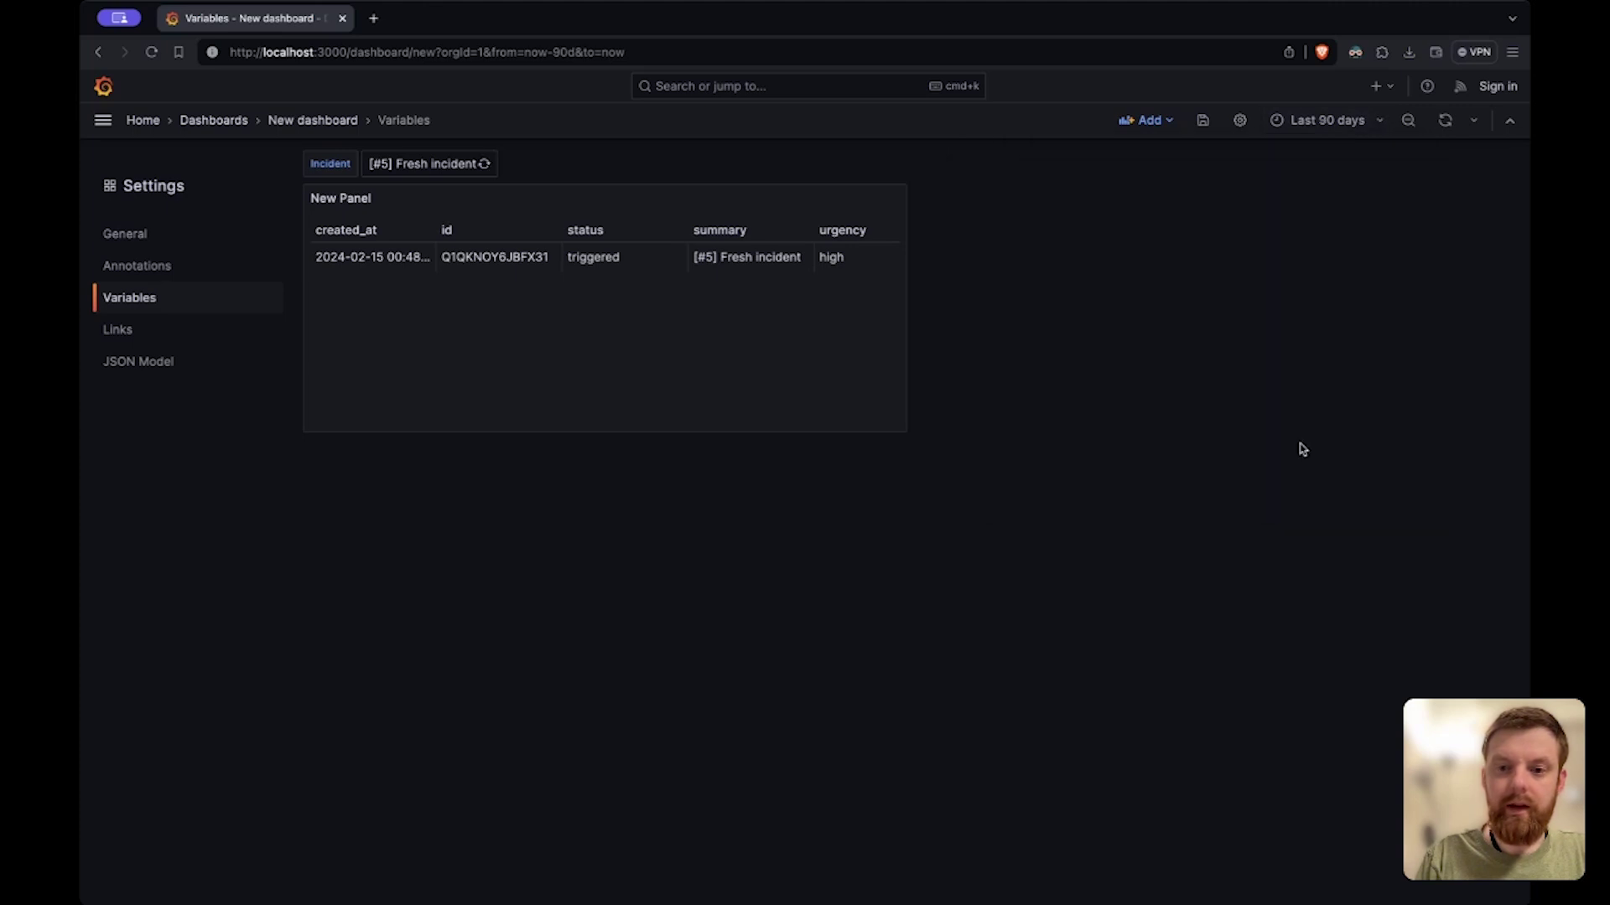
Step: Filter the table to [#4] Some service is down, then to [#3] Test #3
{"action": "left_click", "coordinate": [457, 164]}
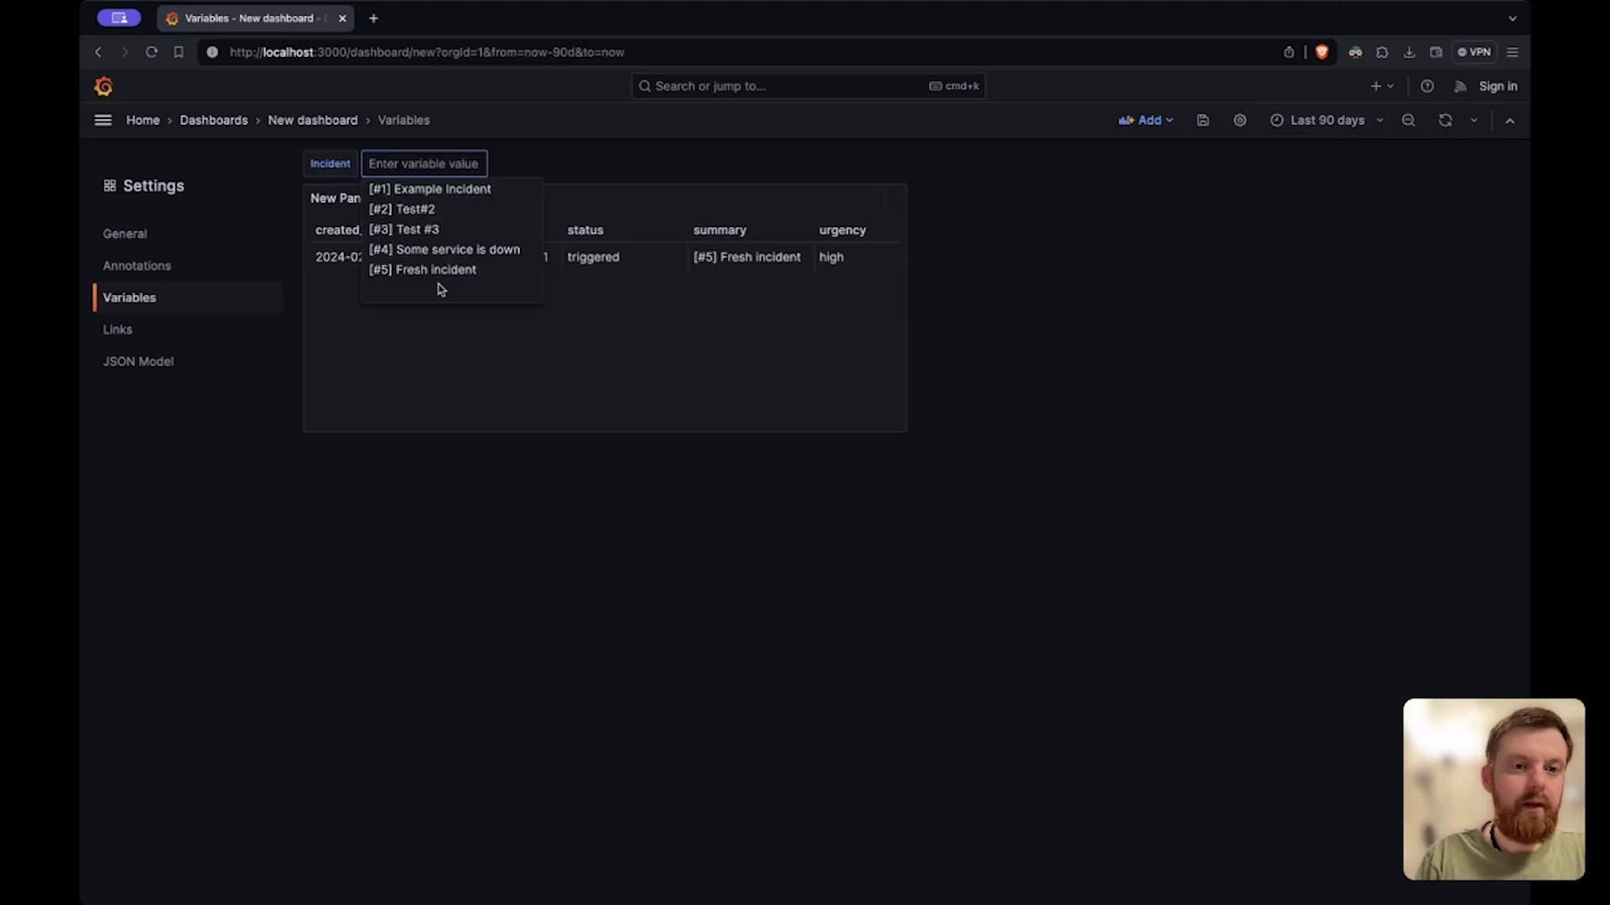
{"action": "left_click", "coordinate": [449, 252]}
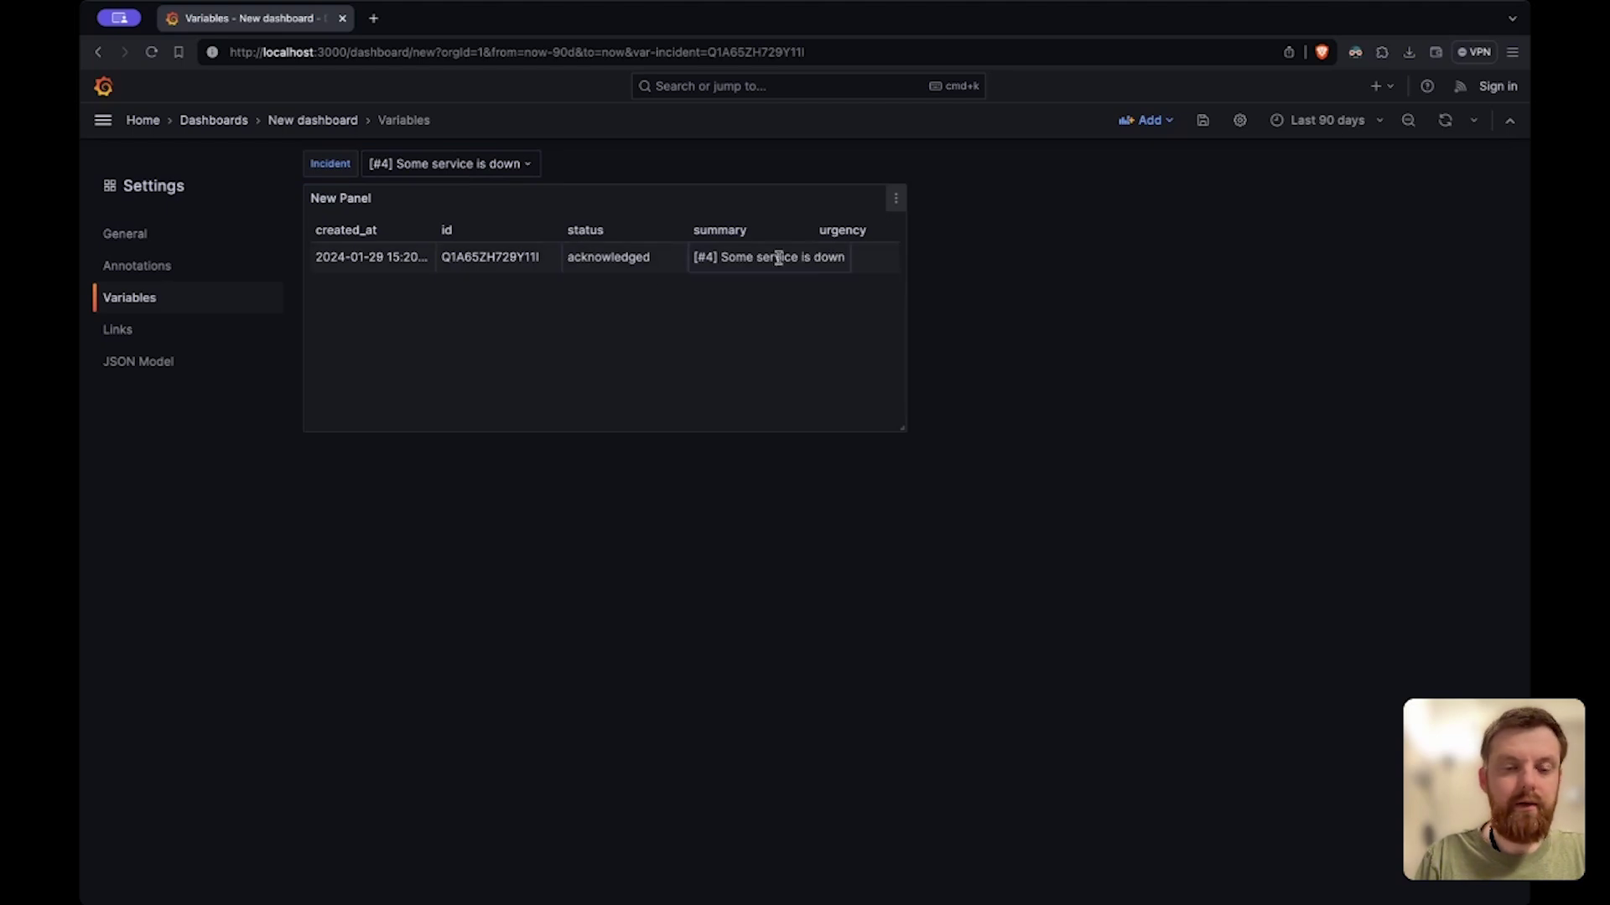
{"action": "left_click", "coordinate": [525, 167]}
{"action": "left_click", "coordinate": [503, 229]}
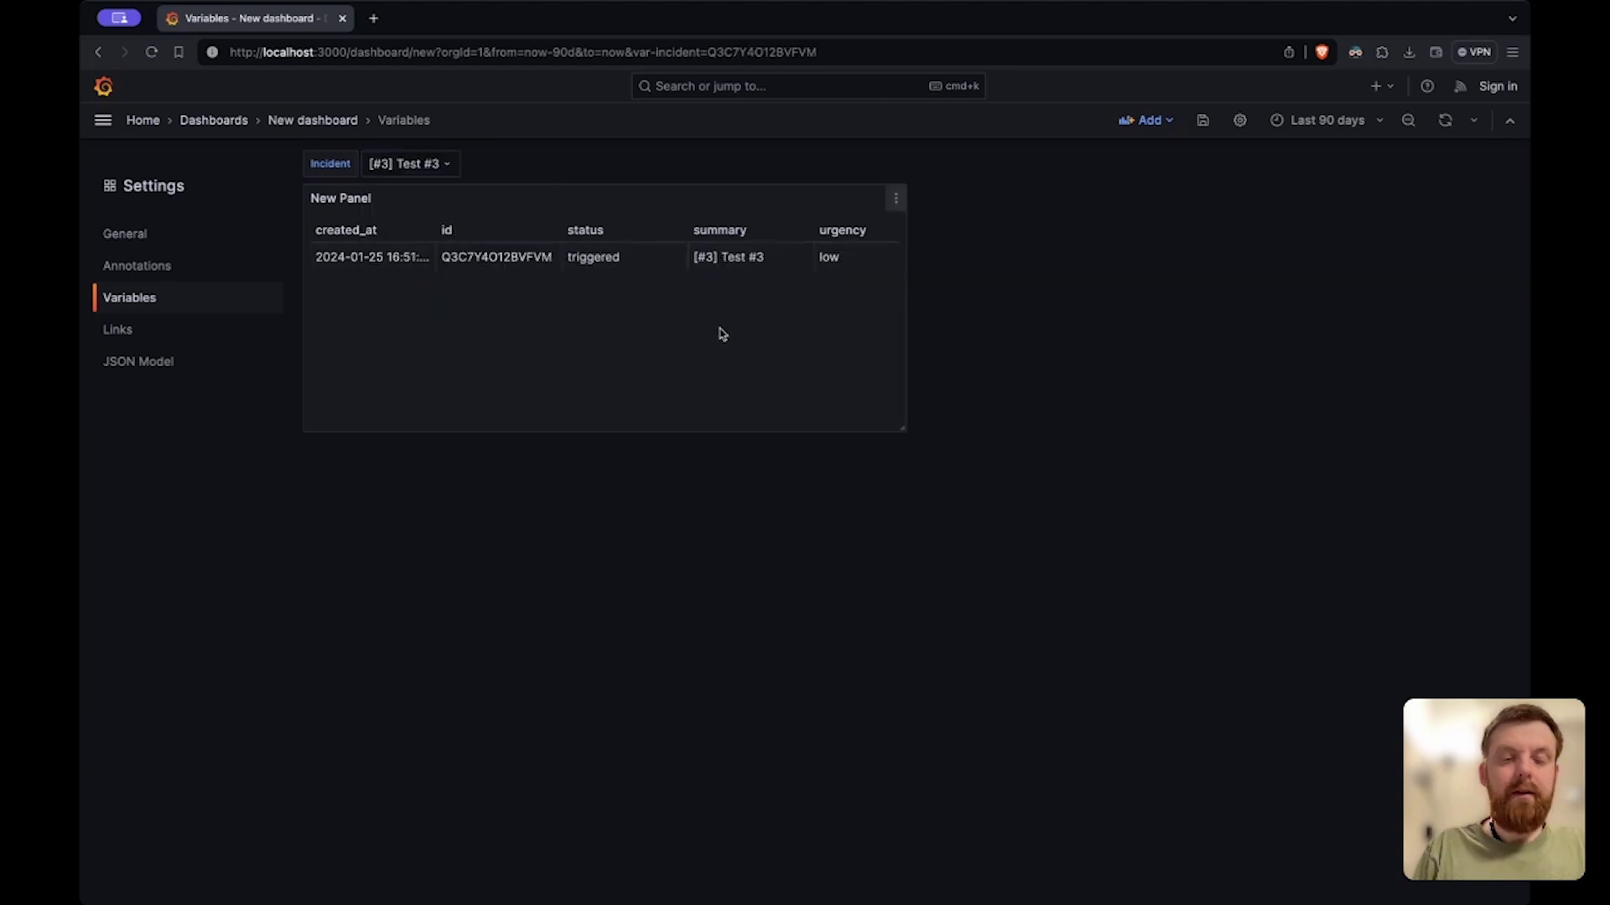
{"action": "left_click", "coordinate": [1148, 123]}
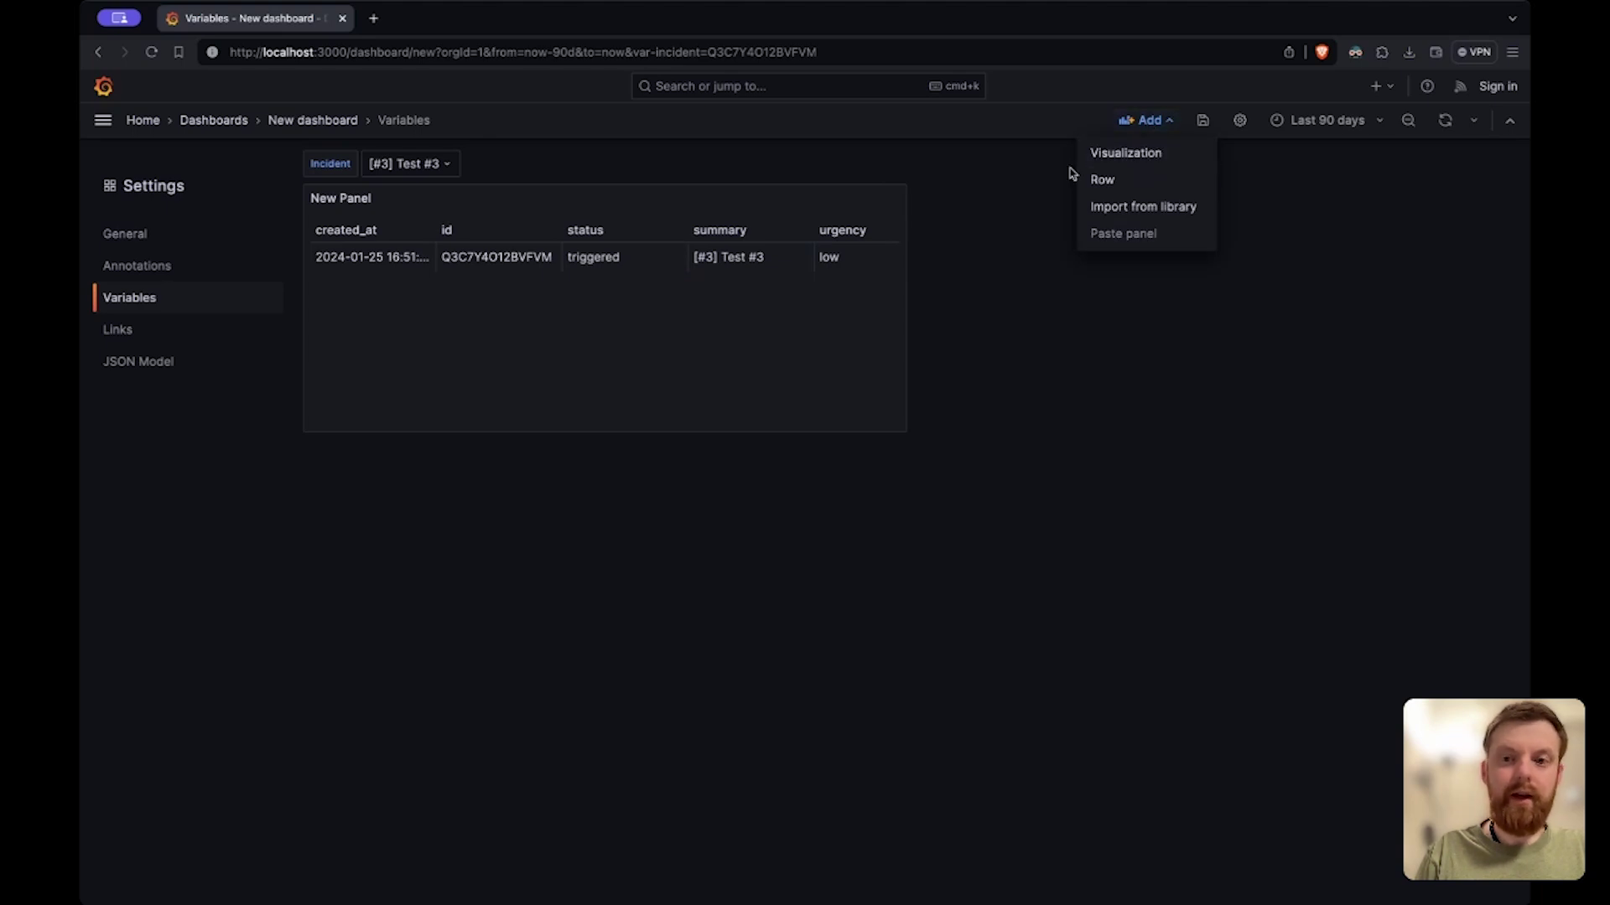
Step: Add a time series panel using the -- Grafana -- data source with a Random Walk query
{"action": "left_click", "coordinate": [1119, 154]}
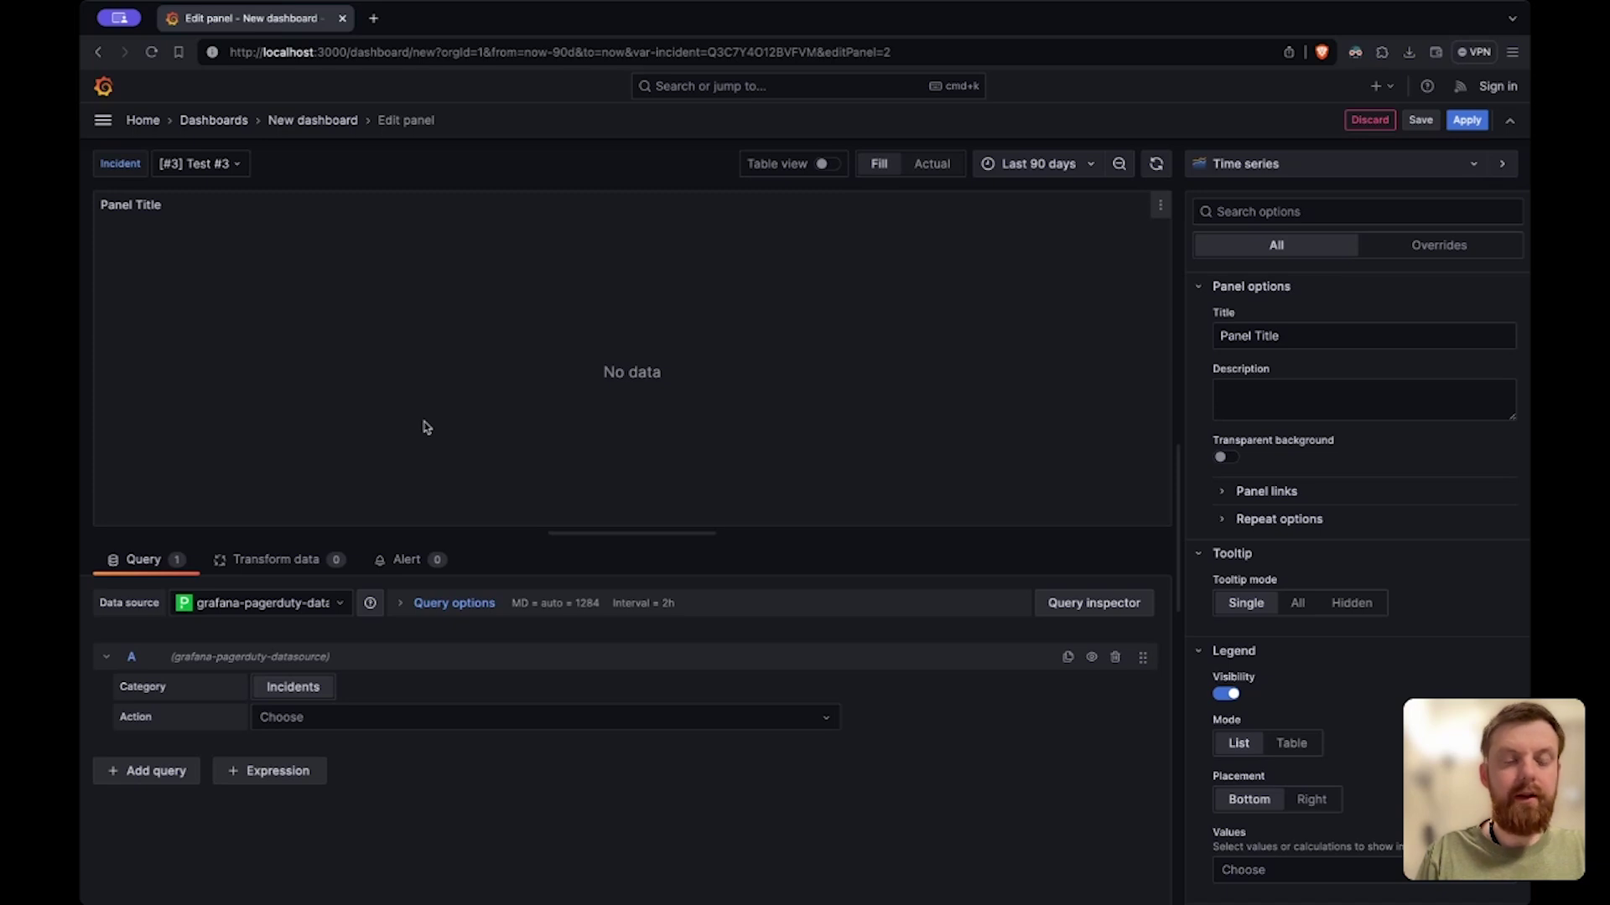
{"action": "left_click", "coordinate": [280, 603]}
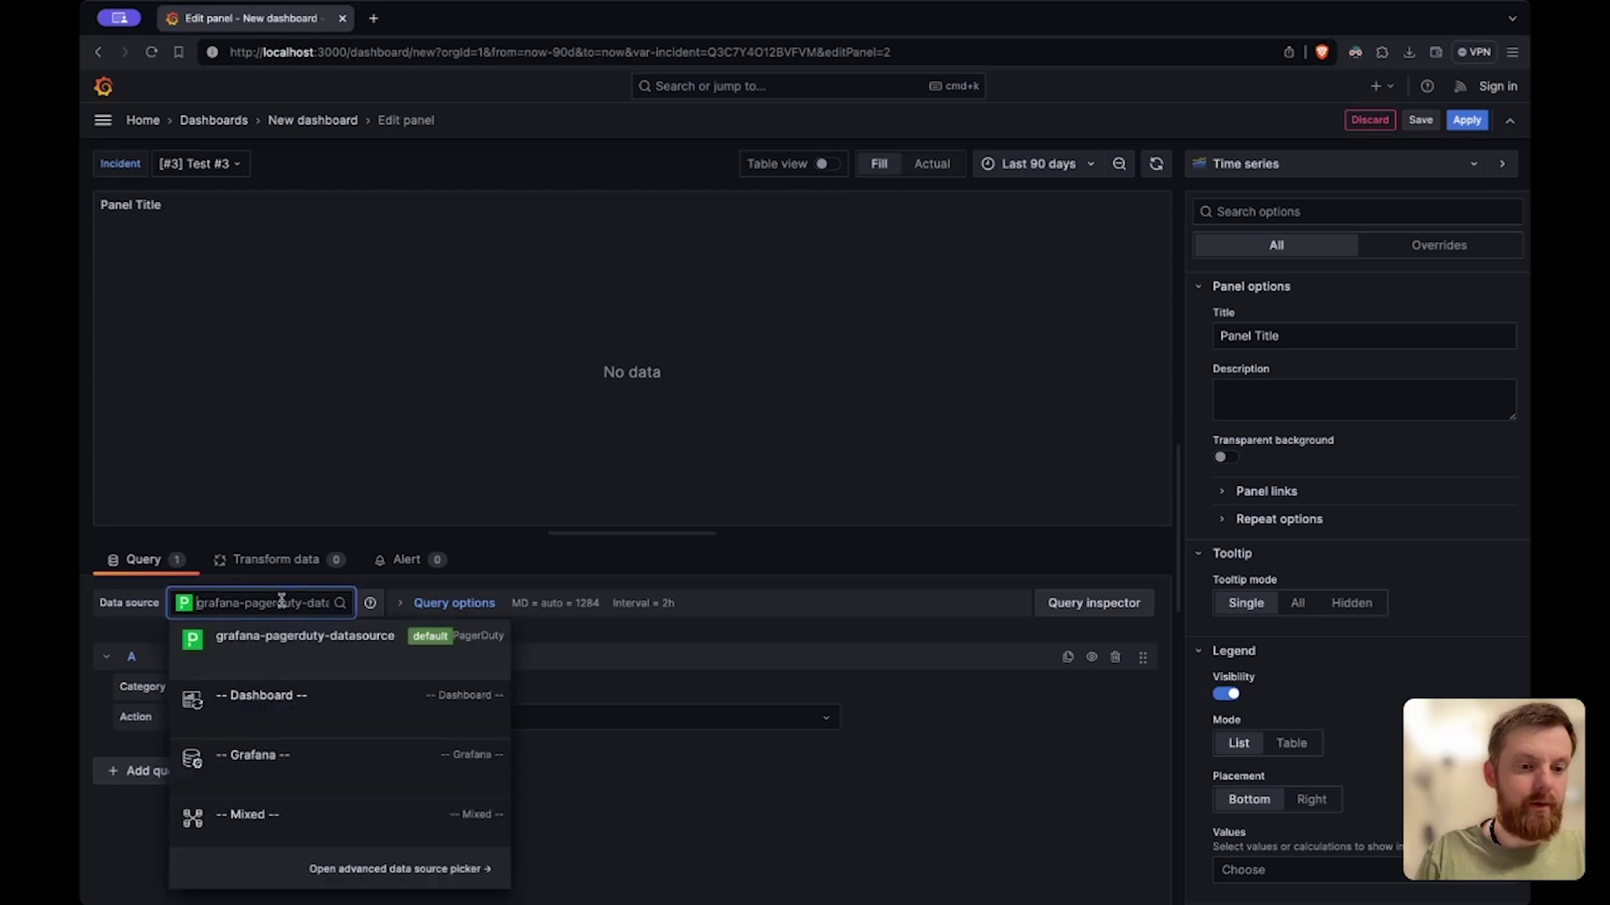
{"action": "left_click", "coordinate": [288, 757]}
{"action": "left_click", "coordinate": [290, 688]}
{"action": "left_click", "coordinate": [291, 717]}
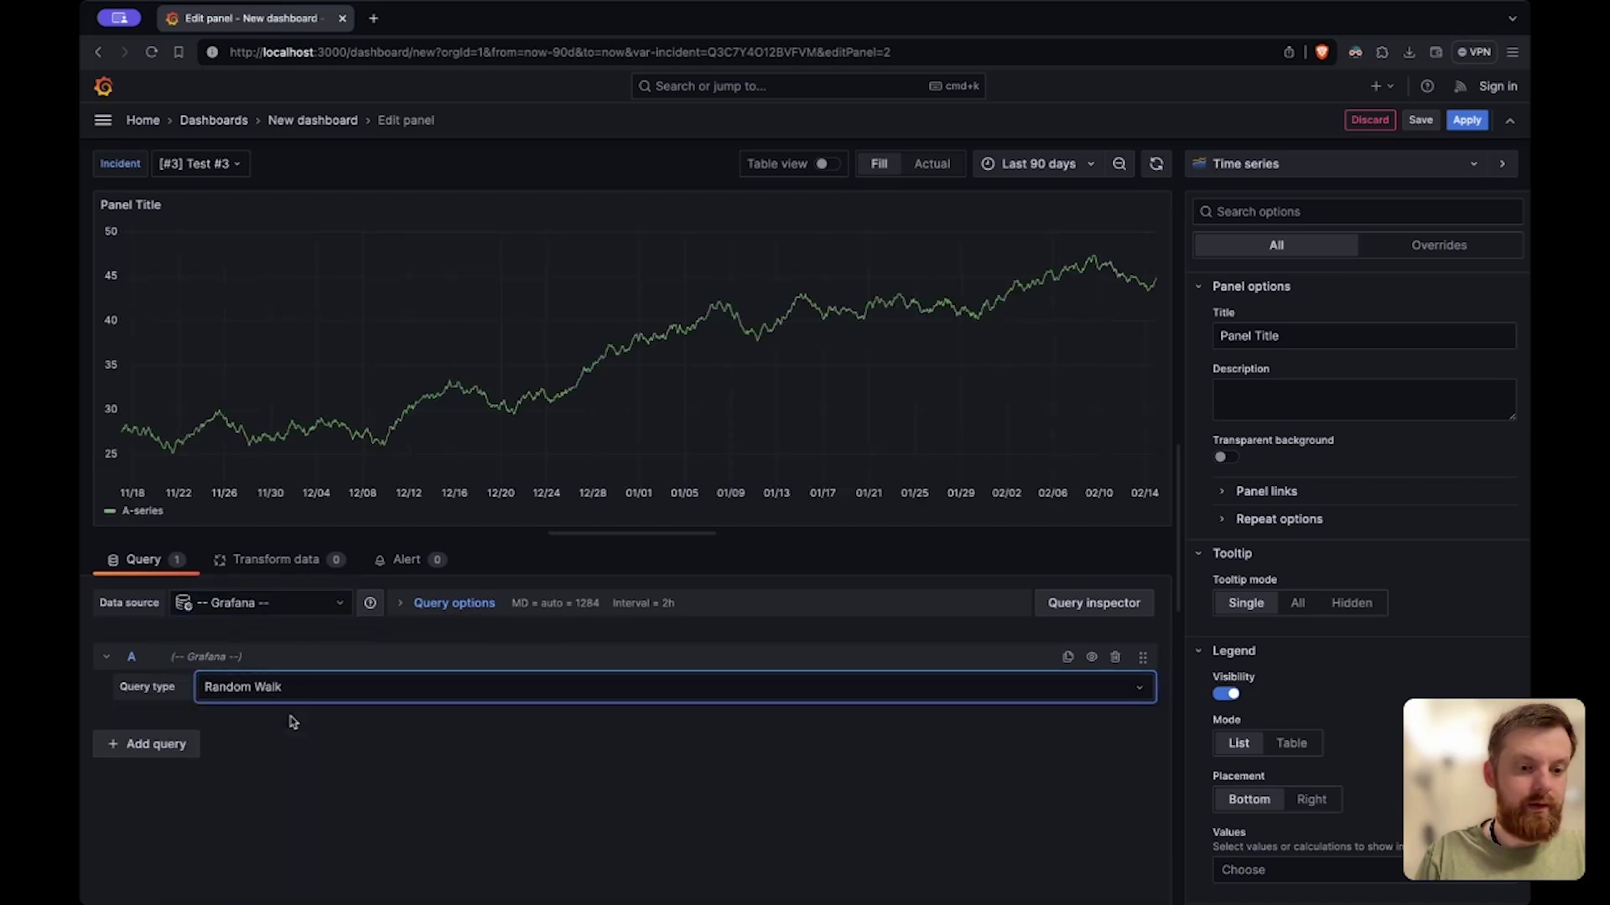
{"action": "left_click", "coordinate": [1471, 119]}
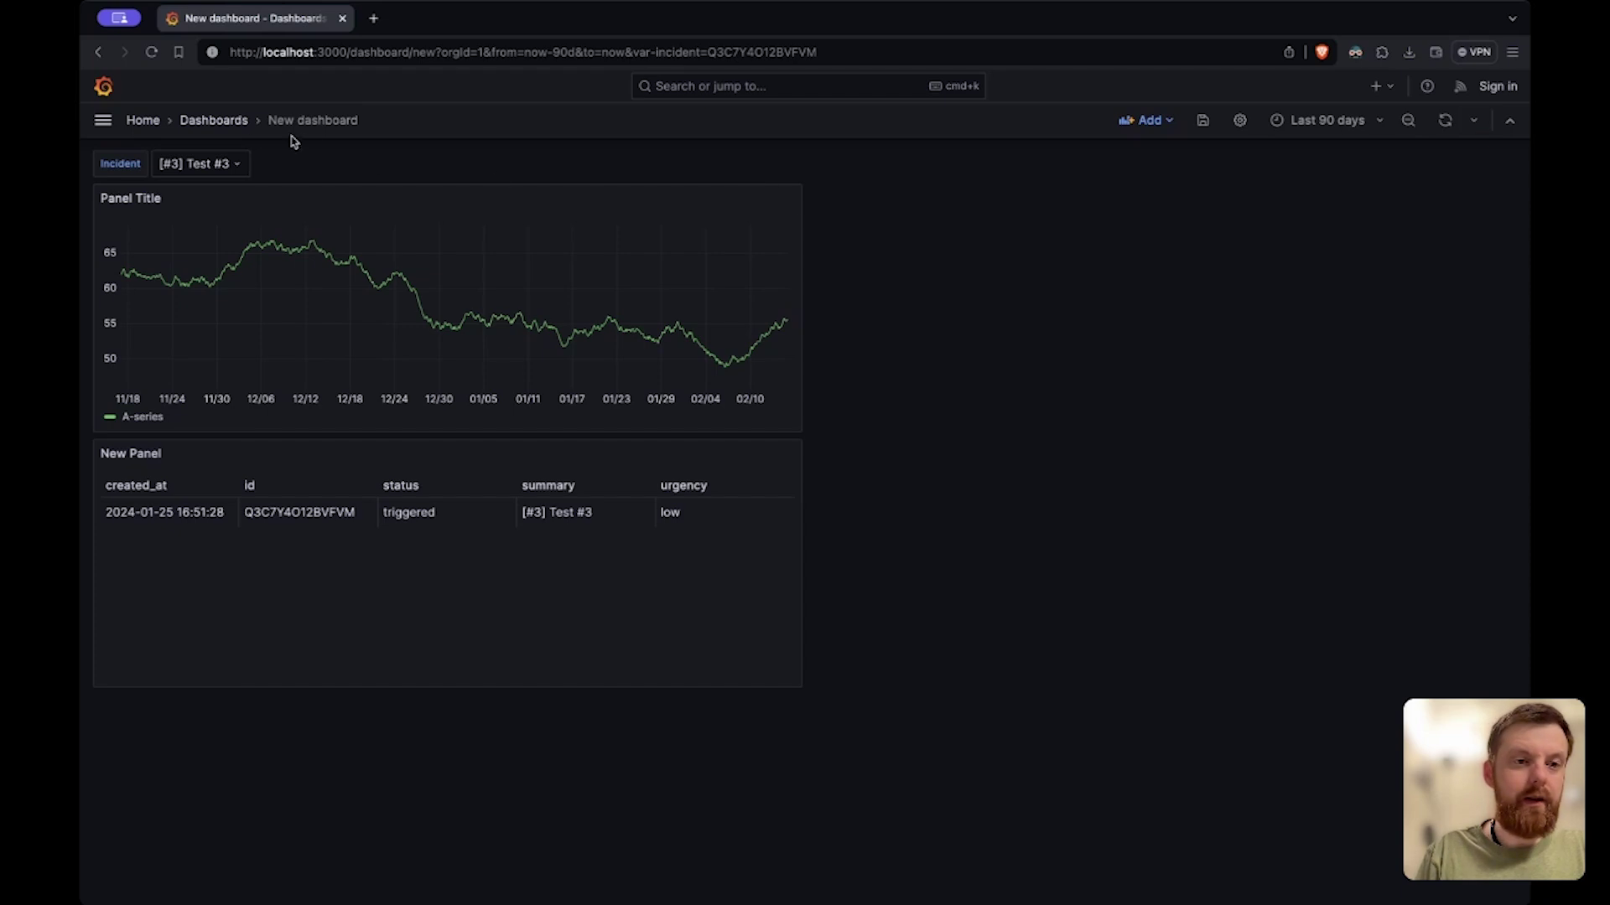
{"action": "left_click", "coordinate": [1240, 122]}
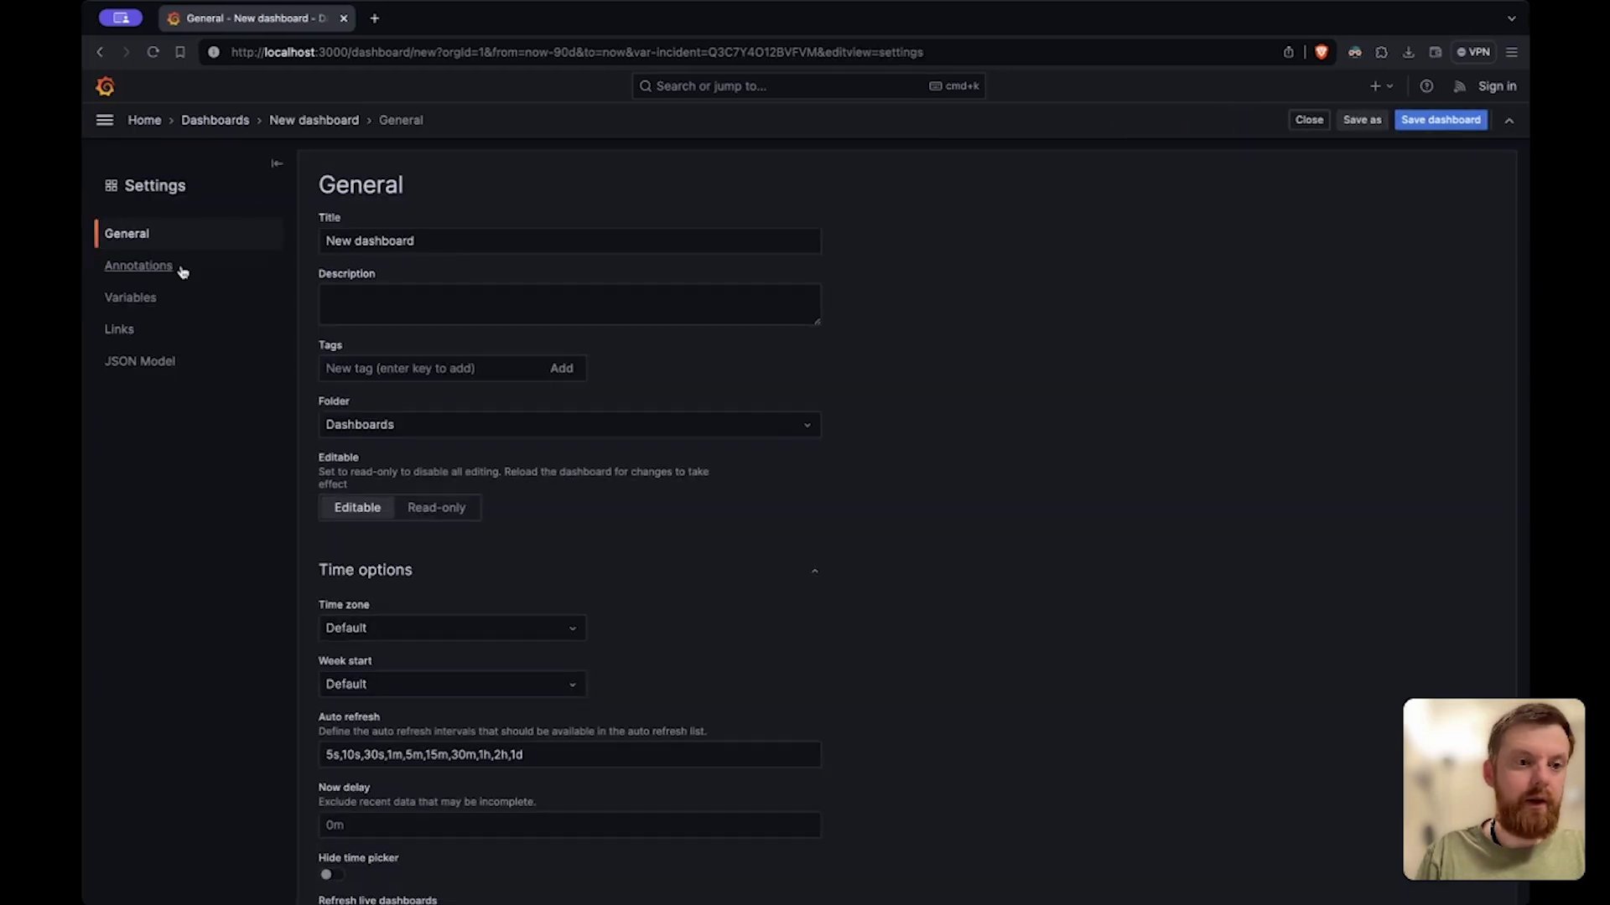
Step: Add a new annotation query on PagerDuty with the List incidents action
{"action": "left_click", "coordinate": [139, 266]}
{"action": "left_click", "coordinate": [860, 381]}
{"action": "scroll", "coordinate": [541, 545], "scroll_direction": "down", "scroll_amount": 2}
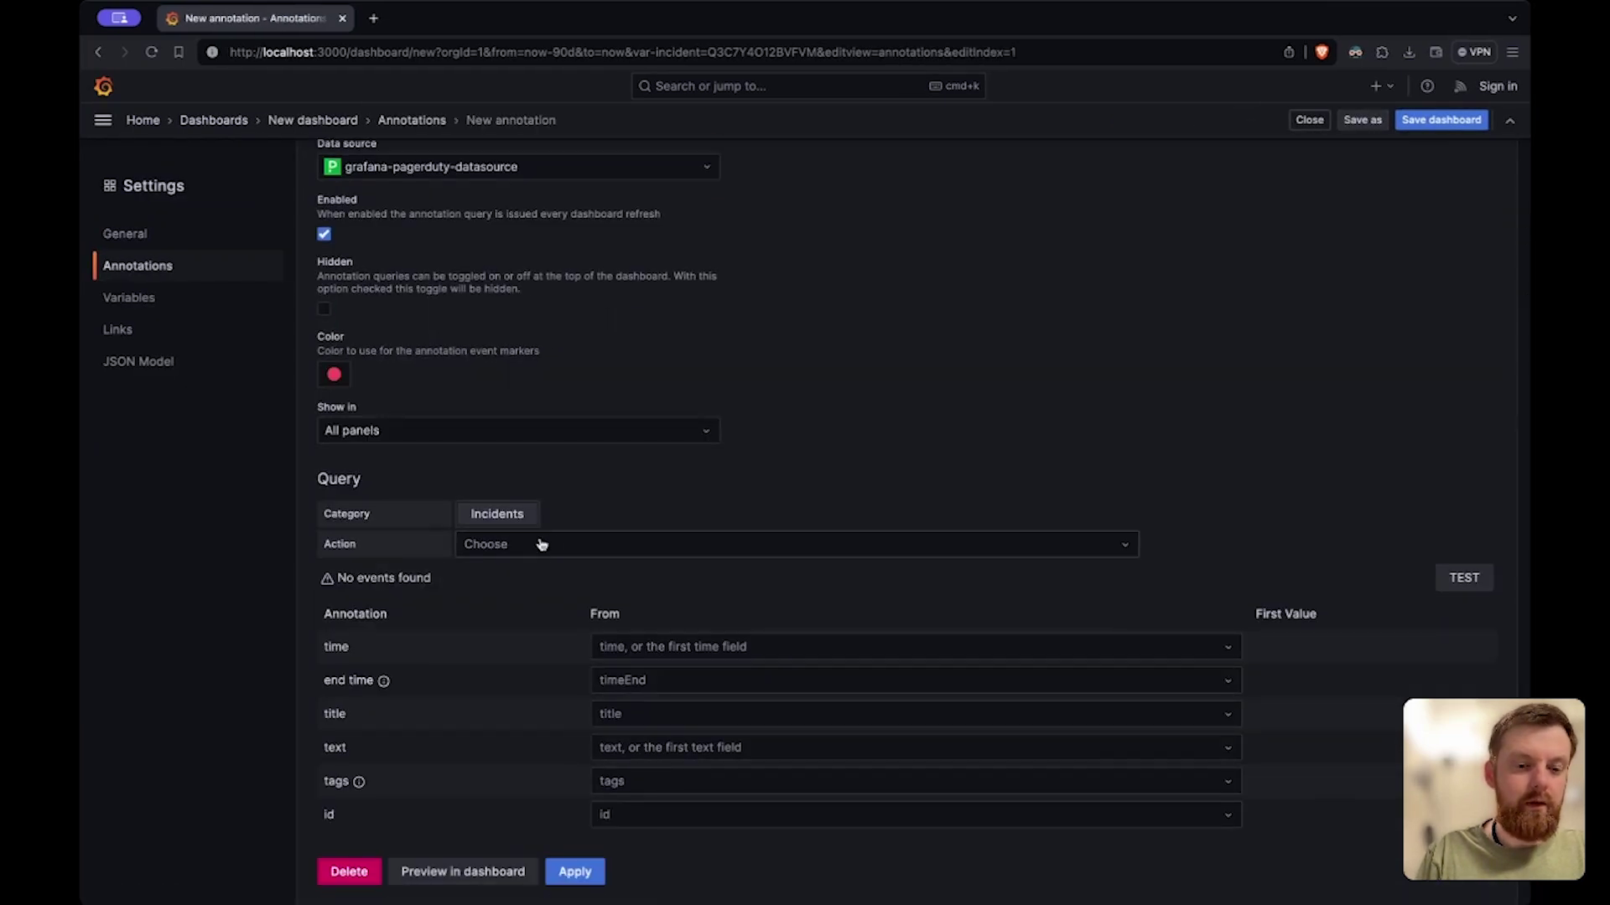
{"action": "left_click", "coordinate": [534, 546]}
{"action": "left_click", "coordinate": [524, 585]}
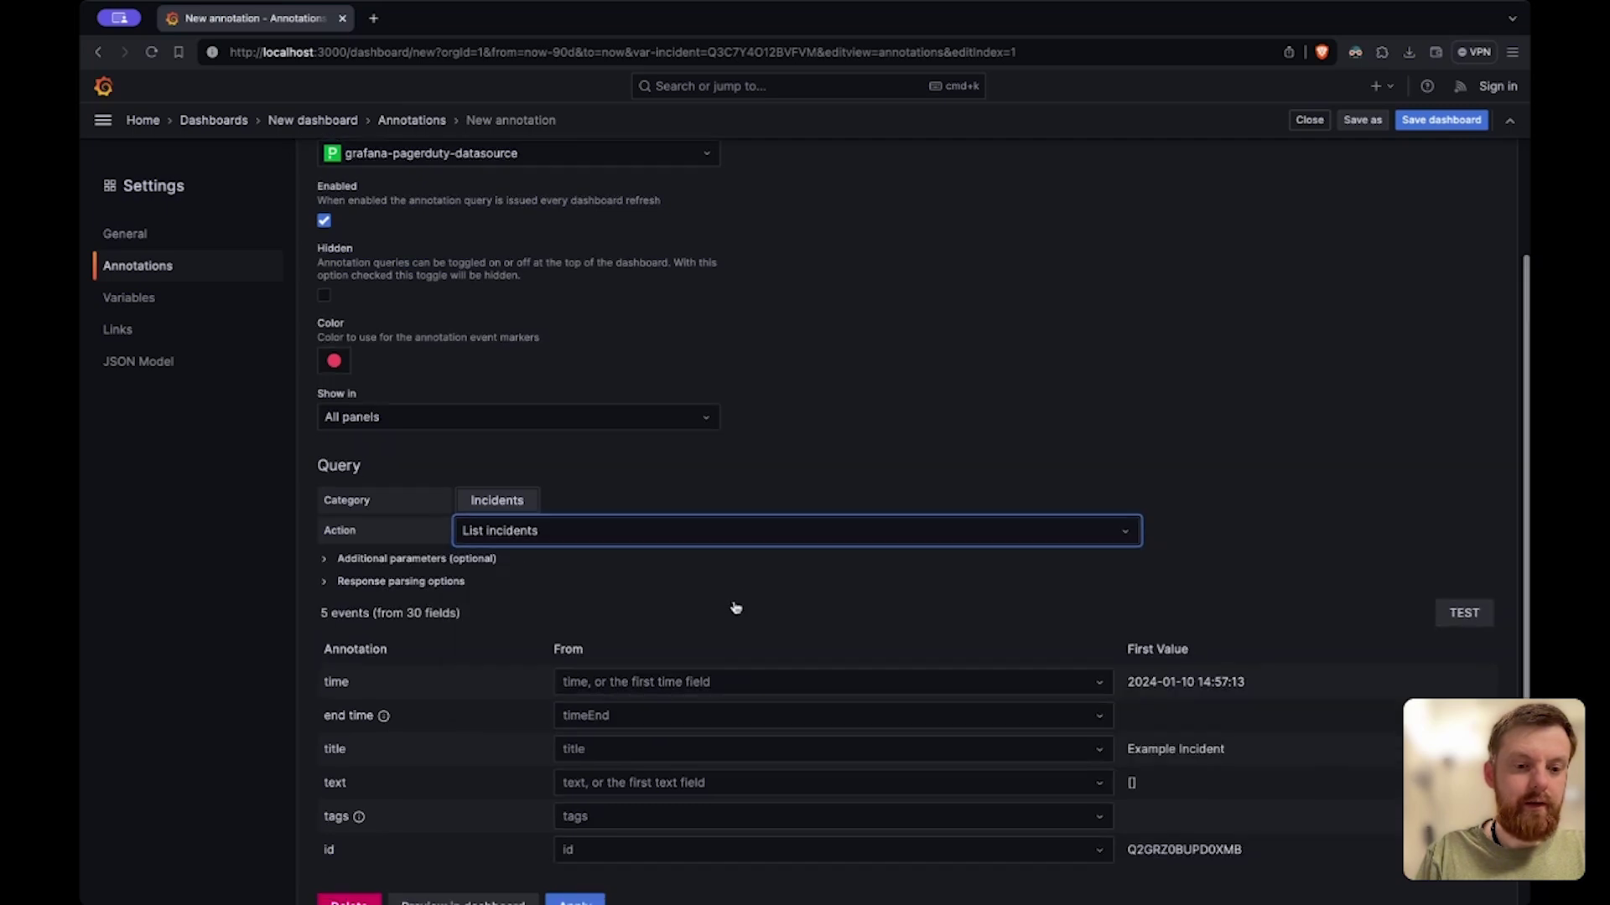
{"action": "scroll", "coordinate": [731, 607], "scroll_direction": "down", "scroll_amount": 1}
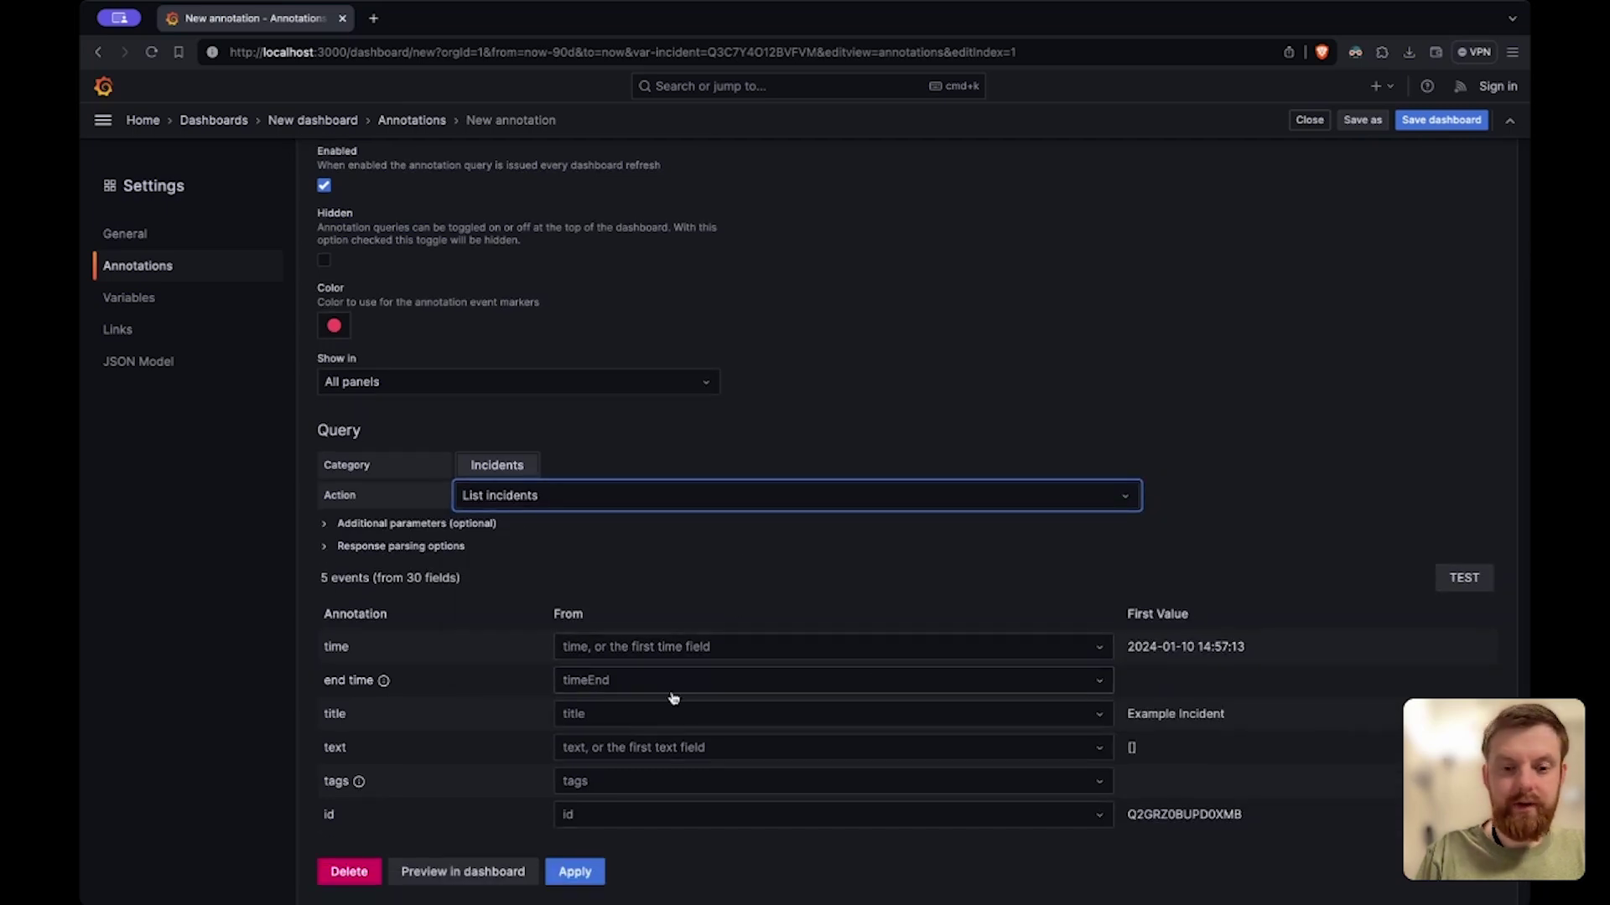
Step: Map the annotation time to created_at and the title to summary
{"action": "left_click", "coordinate": [652, 650]}
{"action": "type", "text": "crea"}
{"action": "key", "text": "Return"}
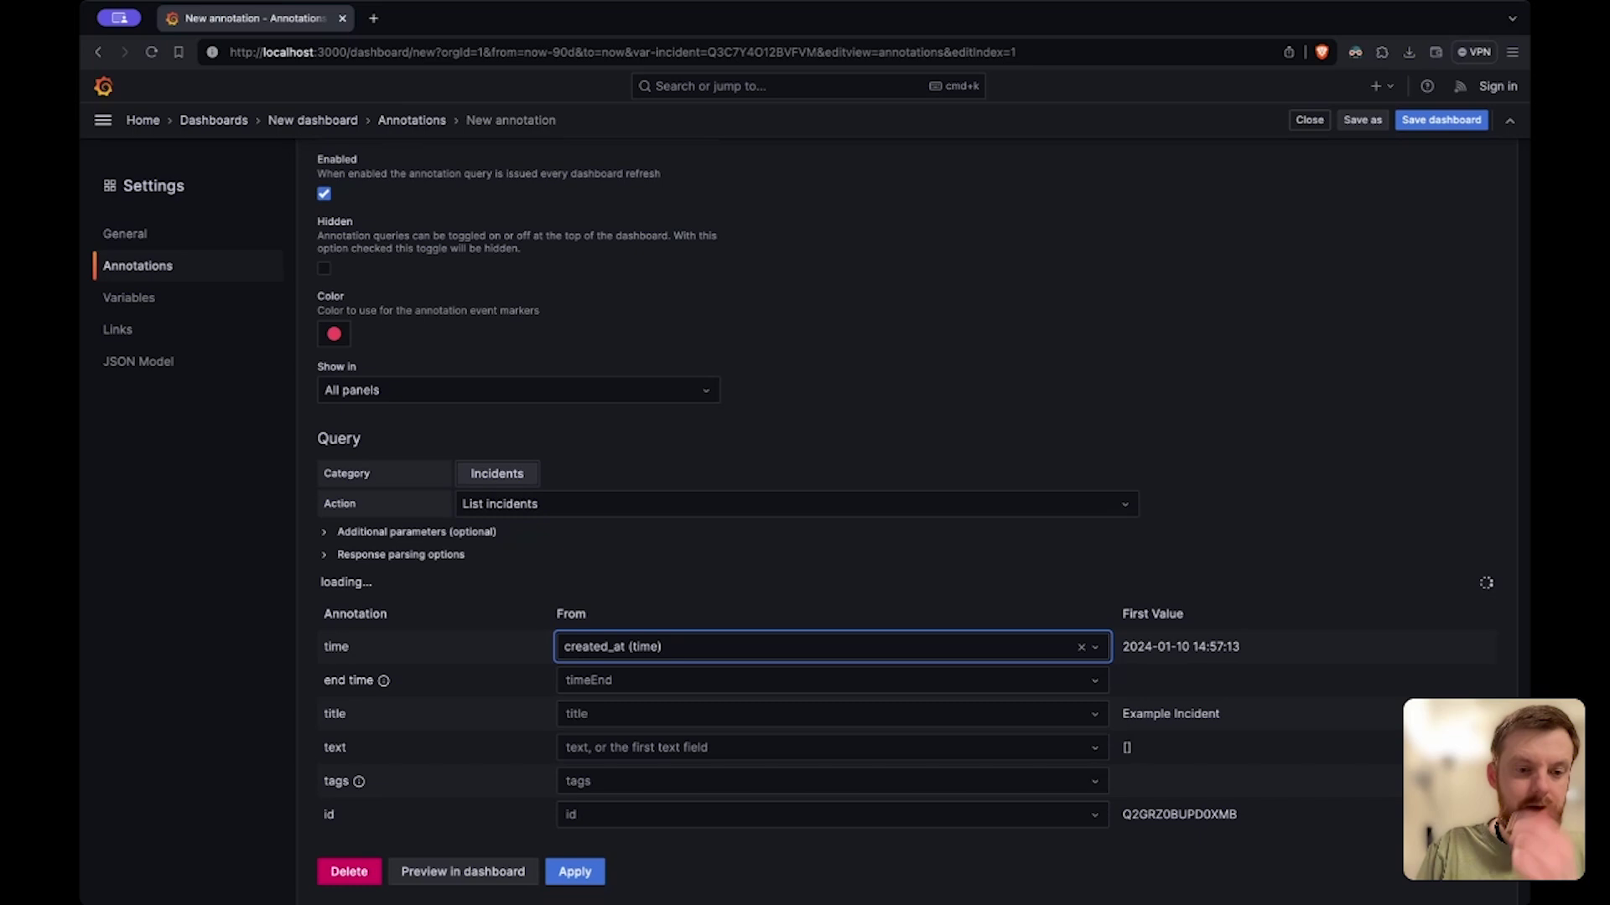
{"action": "left_click", "coordinate": [632, 706]}
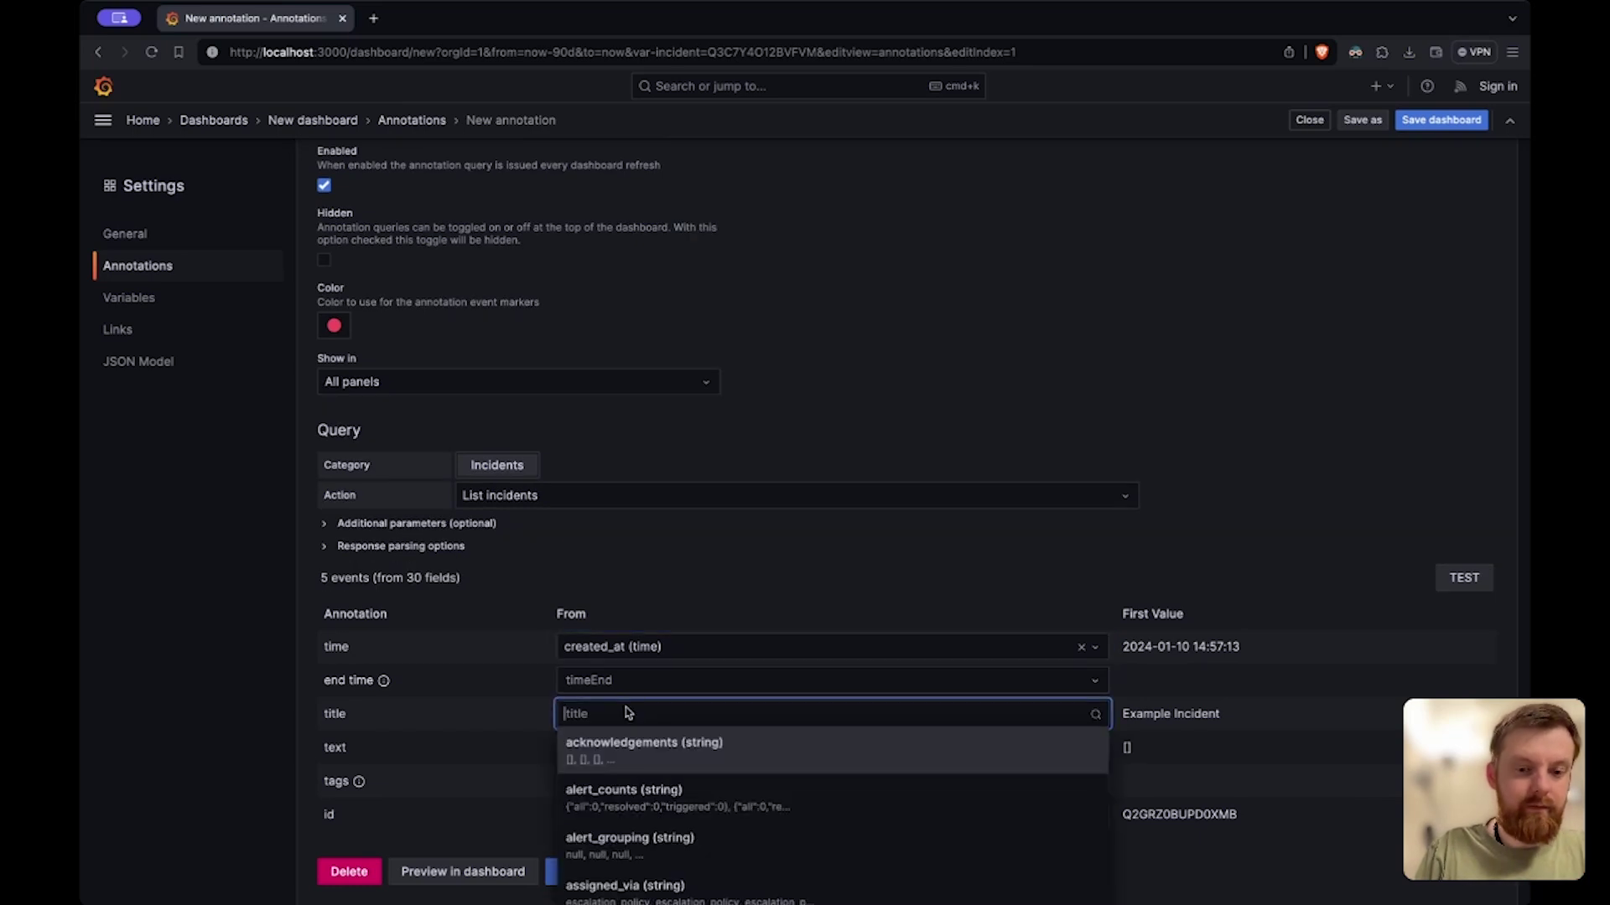
{"action": "type", "text": "su"}
{"action": "key", "text": "Return"}
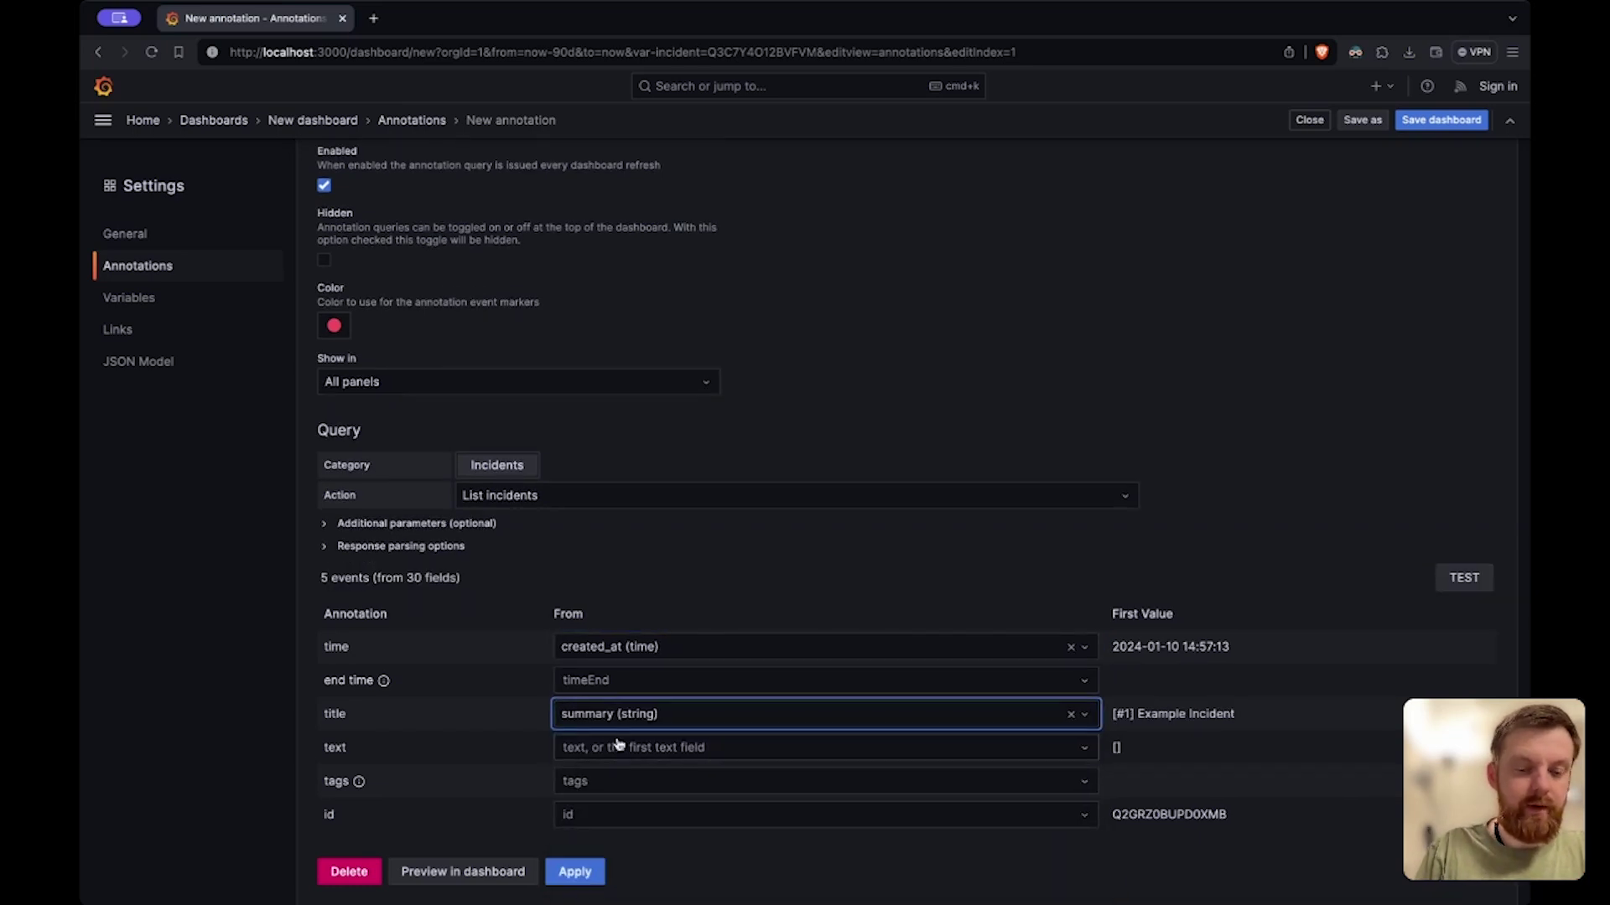
Step: Map the annotation text to status and tags to urgency, then apply the query
{"action": "left_click", "coordinate": [618, 743]}
{"action": "type", "text": "sta"}
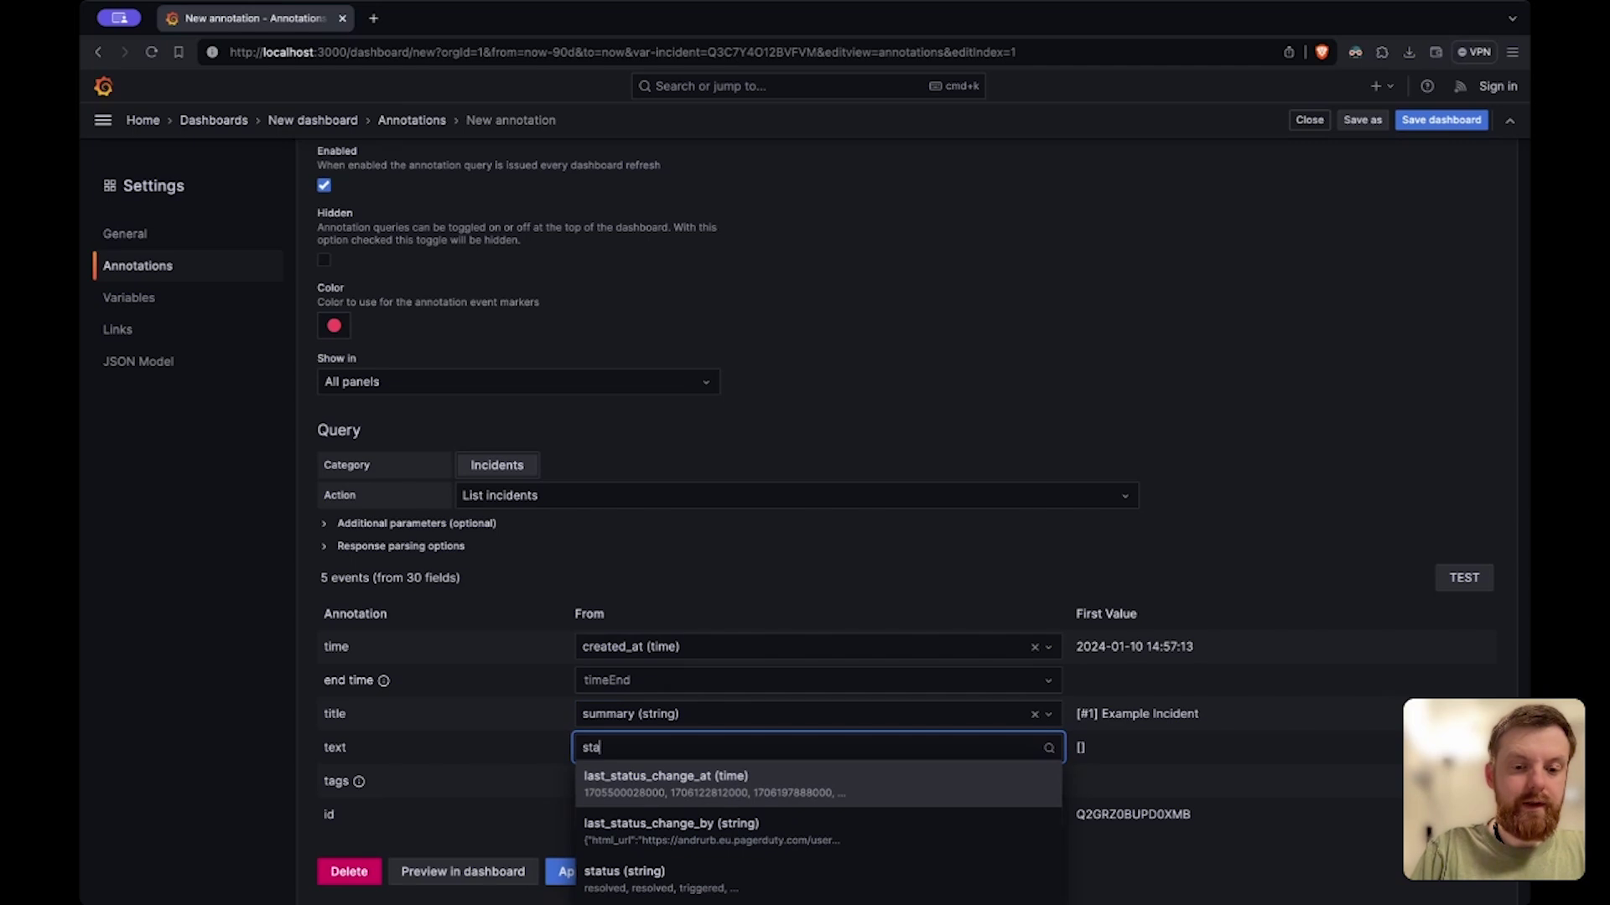
{"action": "type", "text": "tu"}
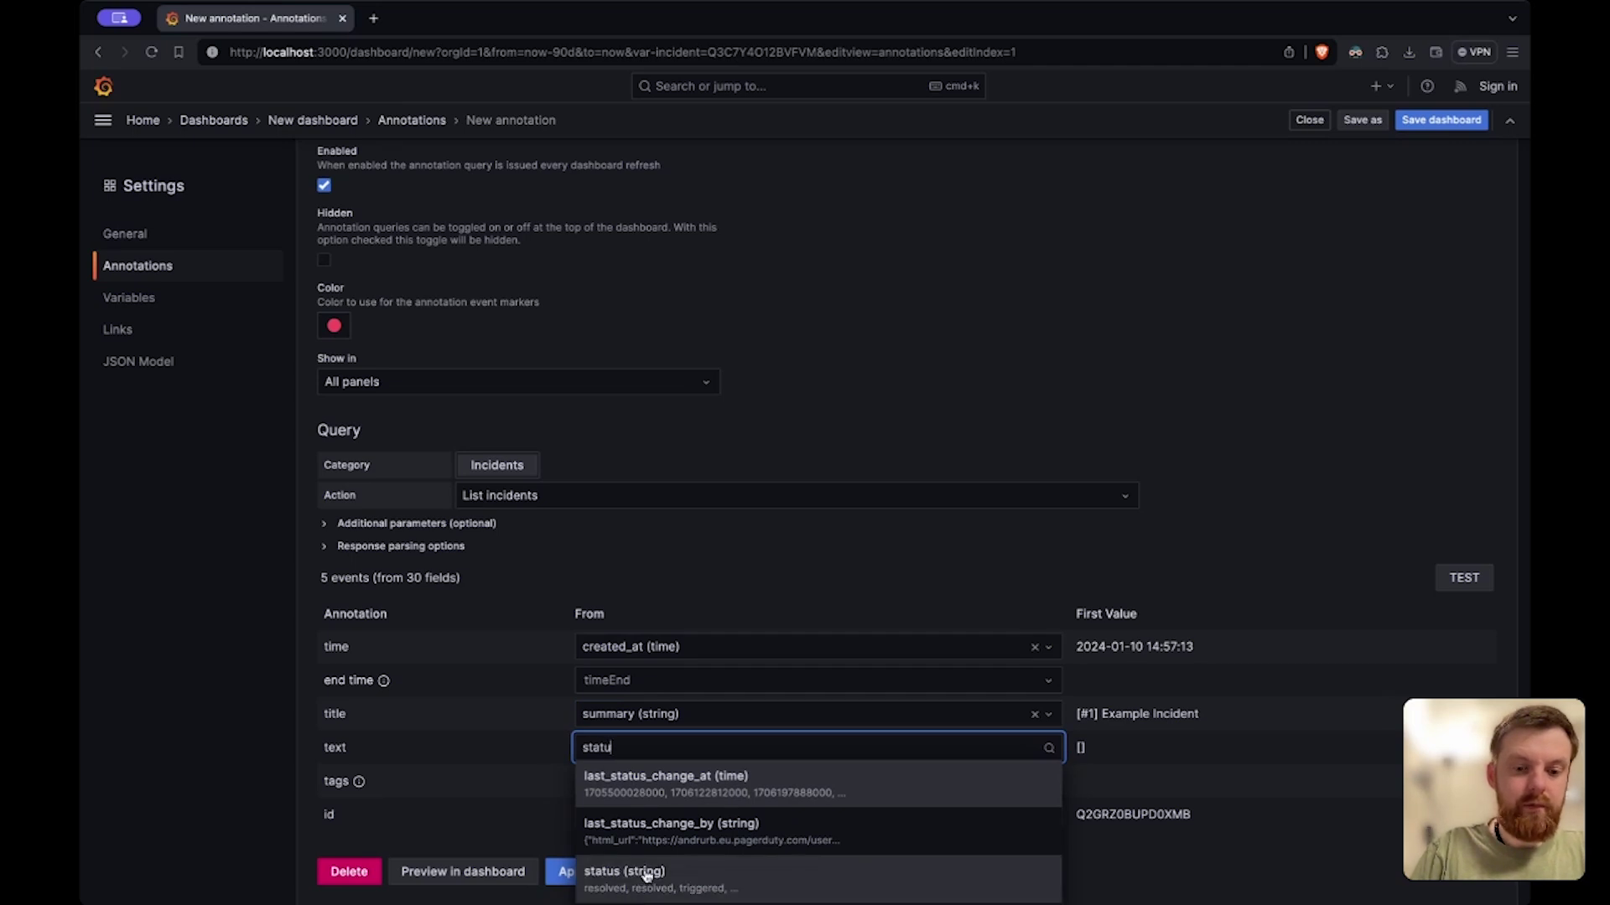
{"action": "left_click", "coordinate": [628, 876]}
{"action": "left_click", "coordinate": [629, 783]}
{"action": "type", "text": "urge"}
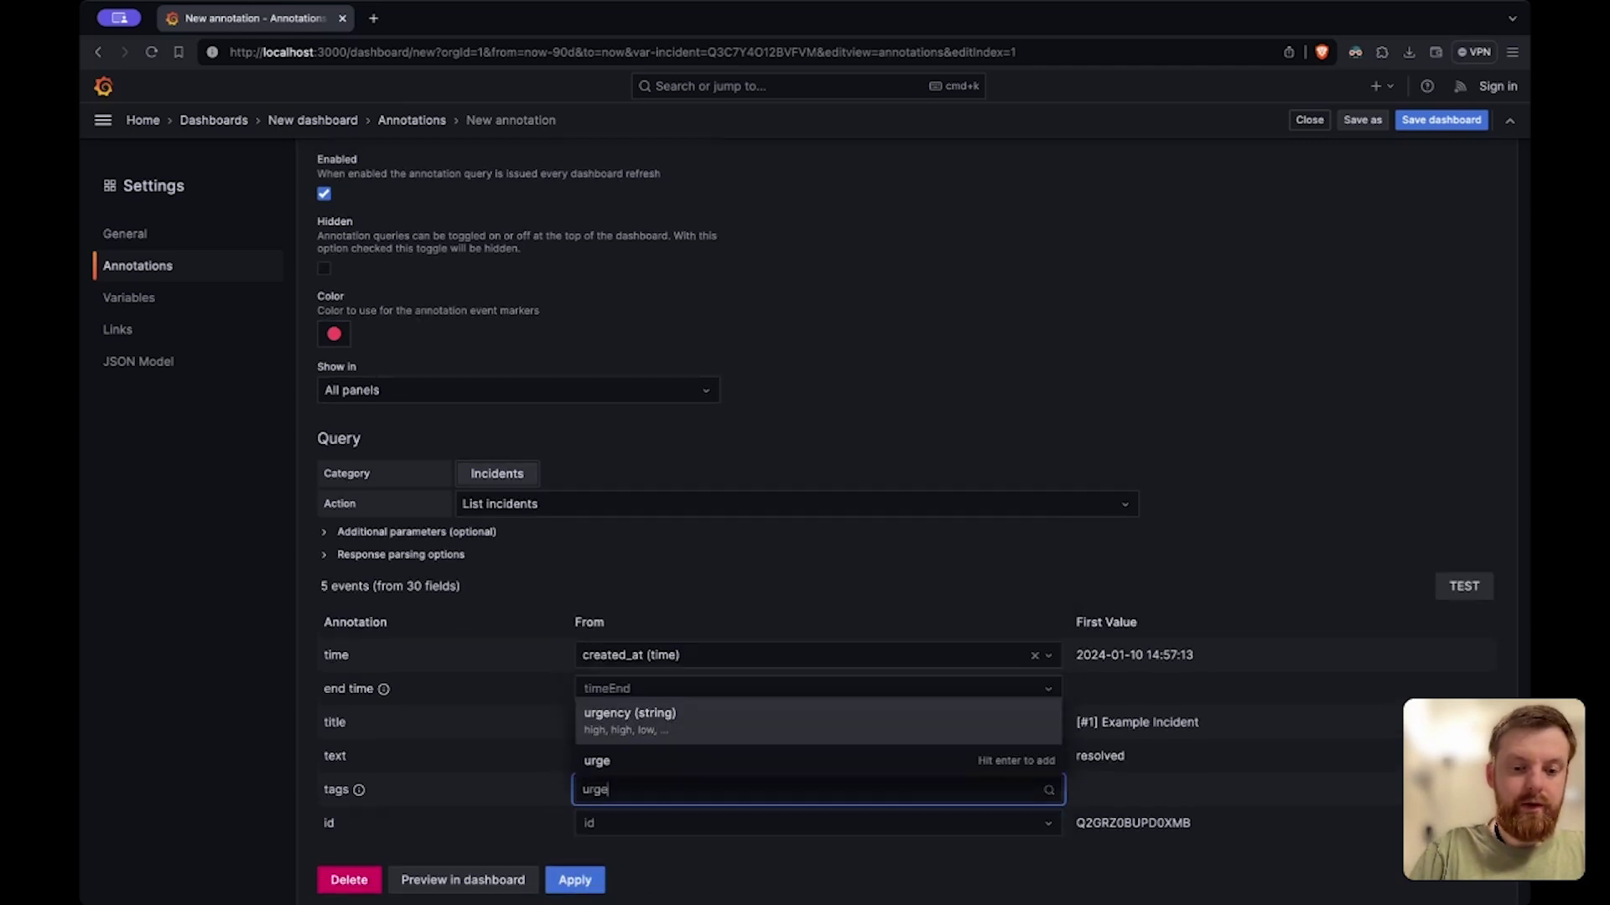
{"action": "key", "text": "Return"}
{"action": "left_click", "coordinate": [576, 874]}
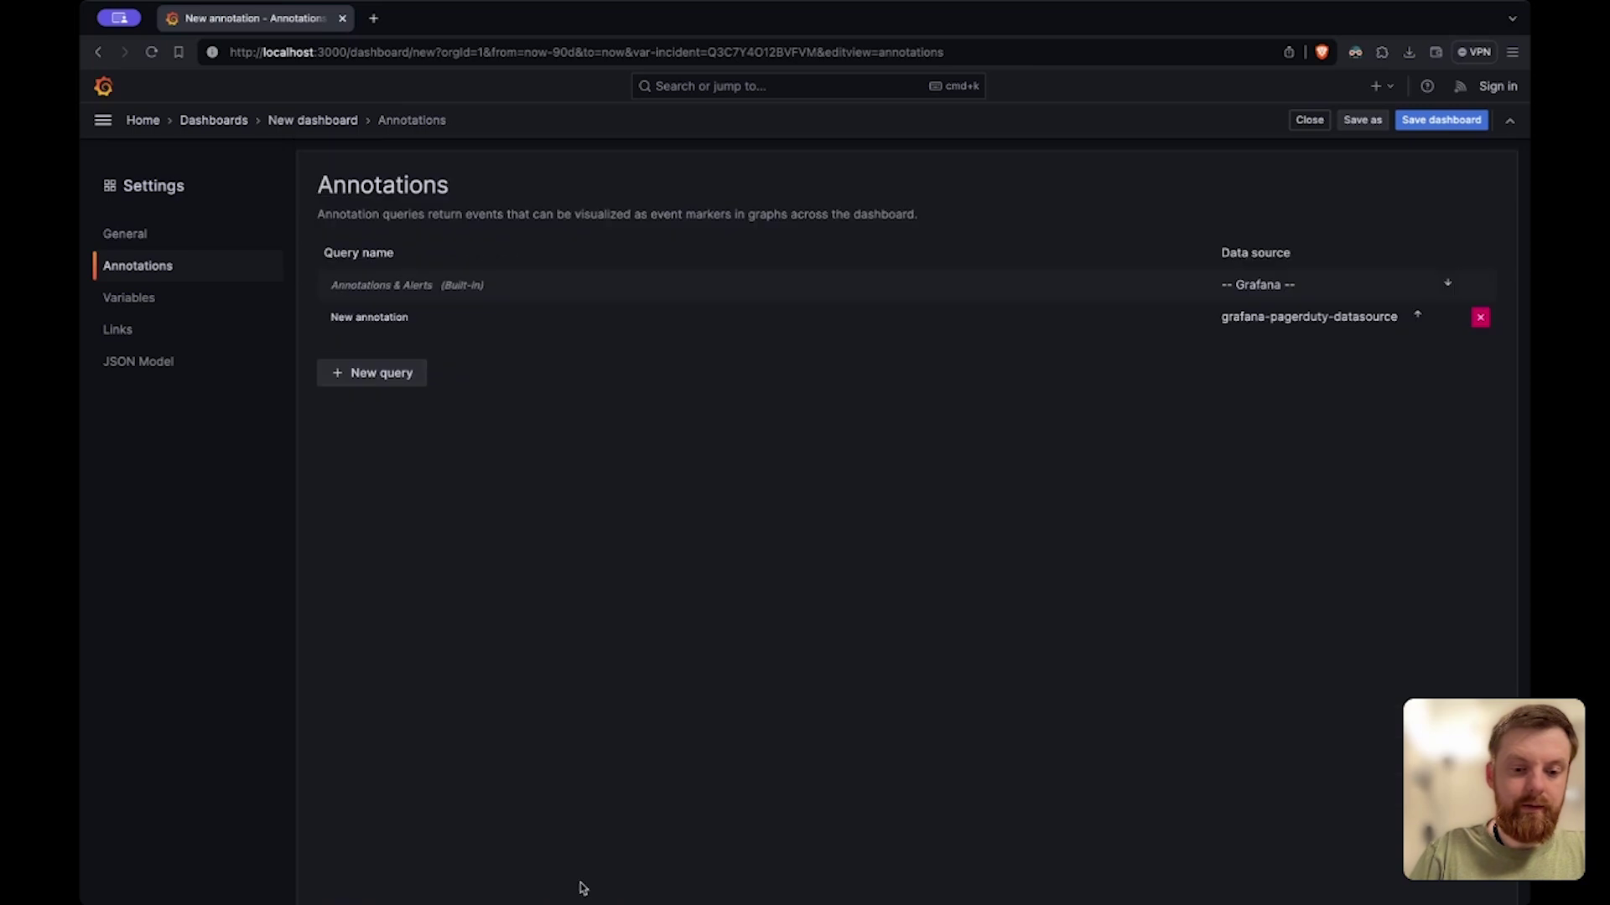
Step: Back on the dashboard, inspect the red incident markers' details, e.g. [#4] Some service is down
{"action": "left_click", "coordinate": [1308, 121]}
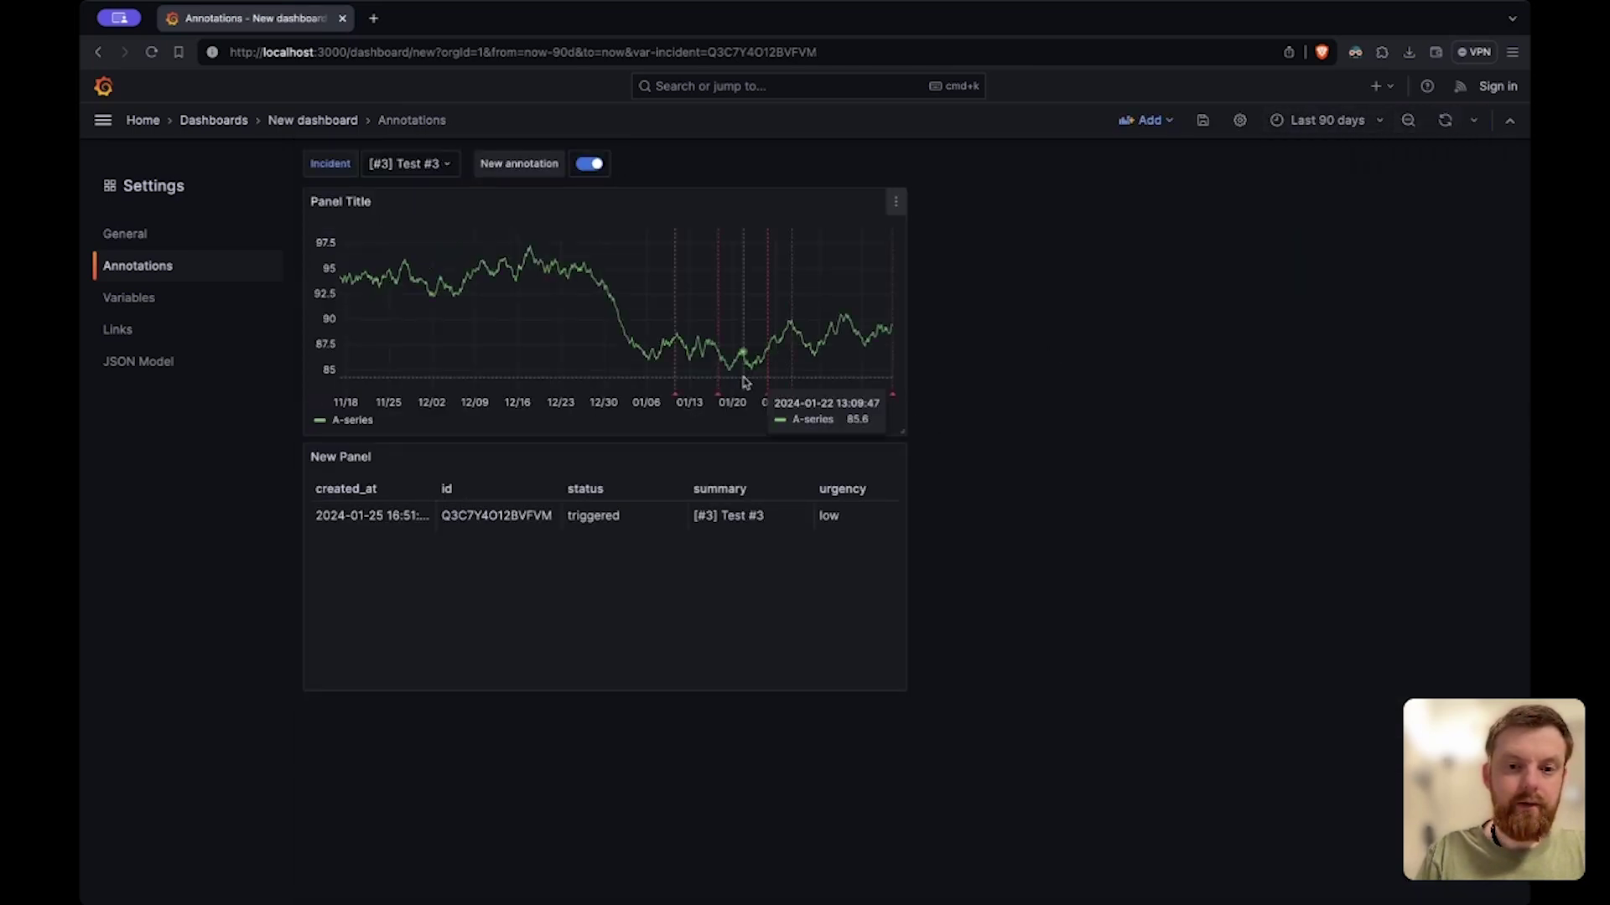
{"action": "mouse_move", "coordinate": [892, 395]}
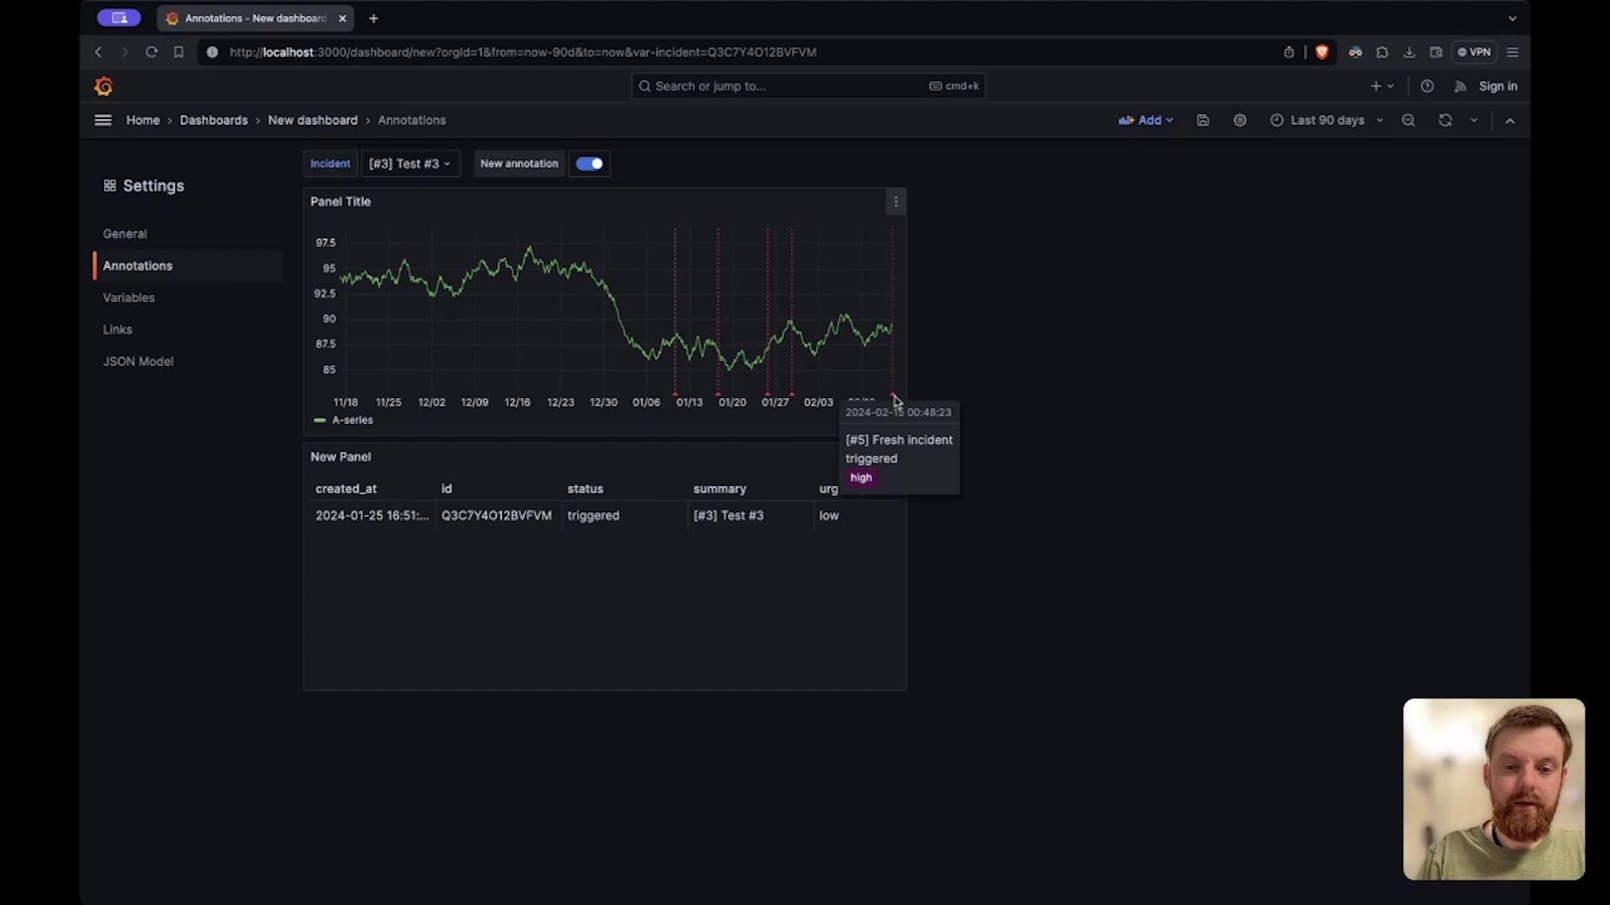
{"action": "mouse_move", "coordinate": [792, 397]}
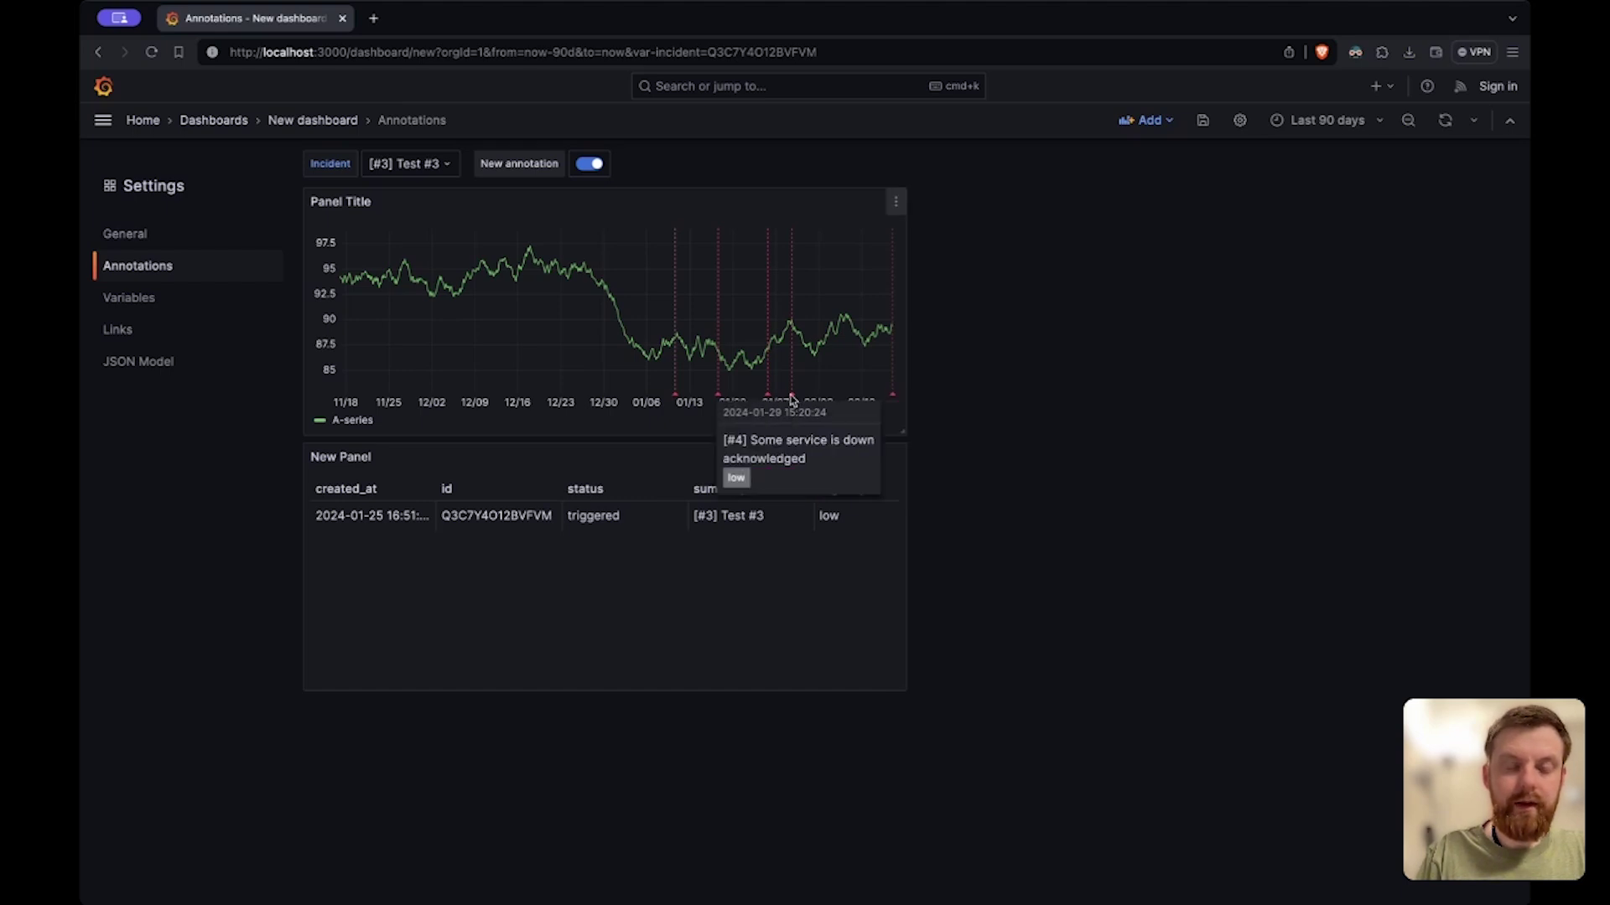